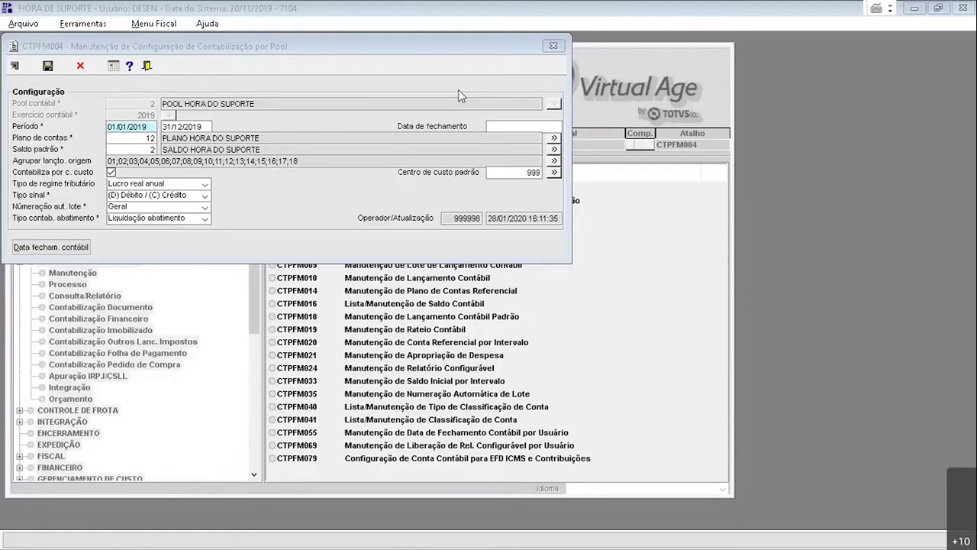
Step: Review the available tax regime options in the pool's 2019 accounting configuration and close the configuration window
left_click(268, 64)
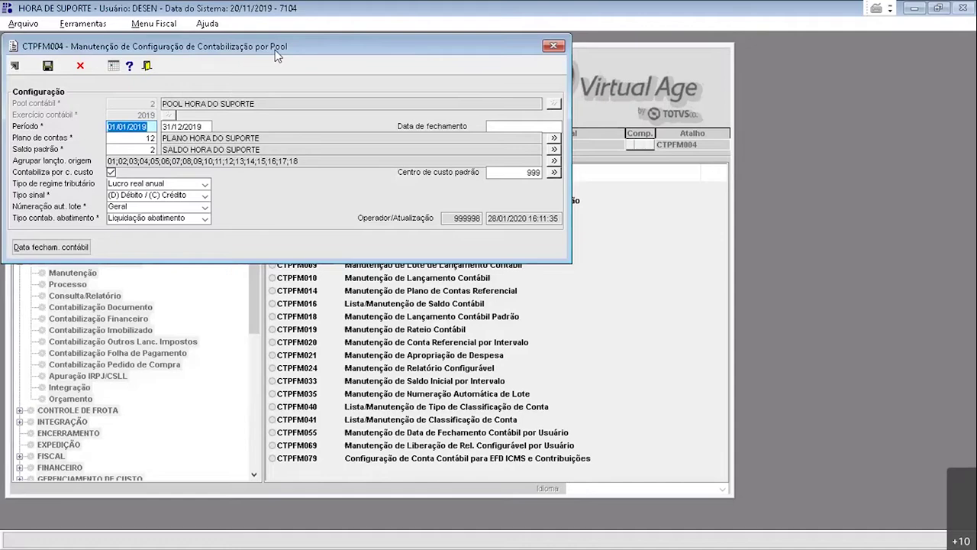
left_click_drag(281, 48, 407, 144)
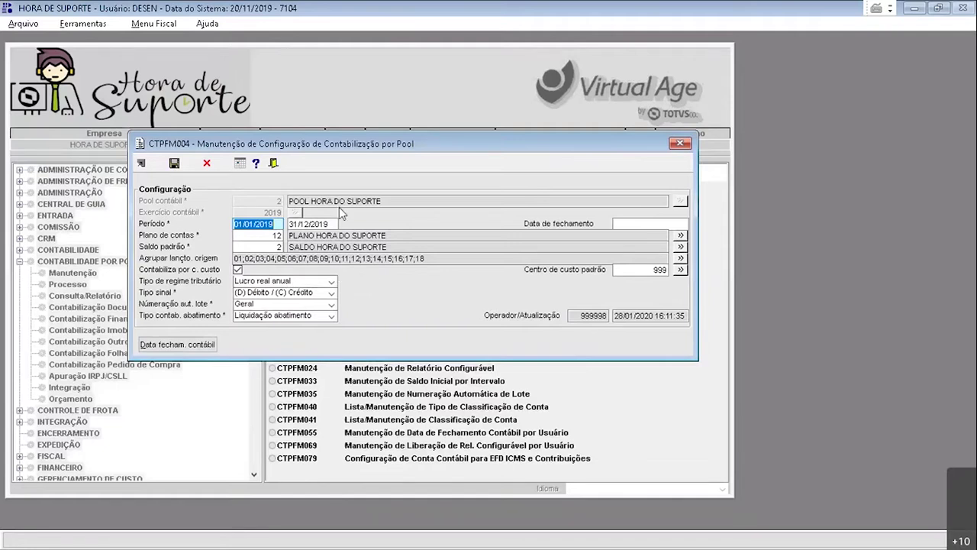
left_click(262, 282)
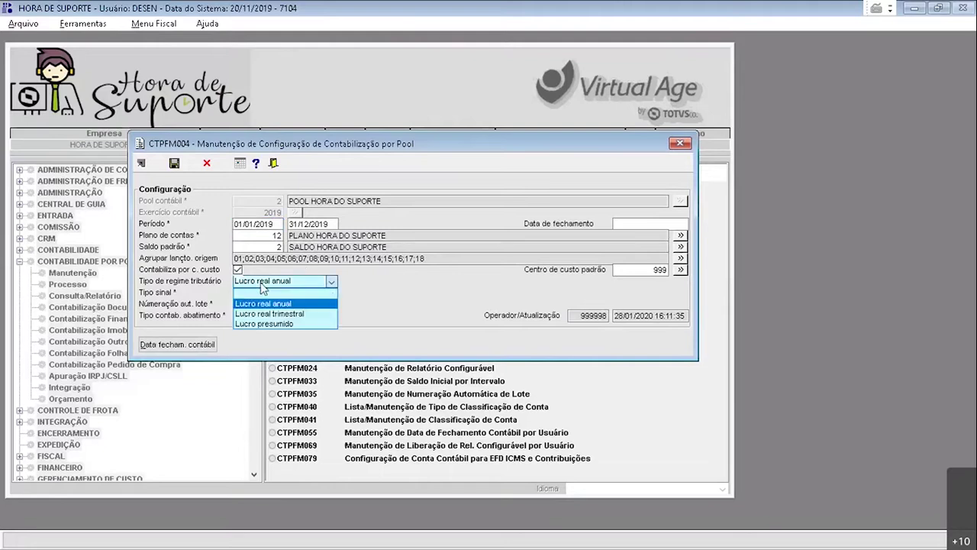
left_click(261, 284)
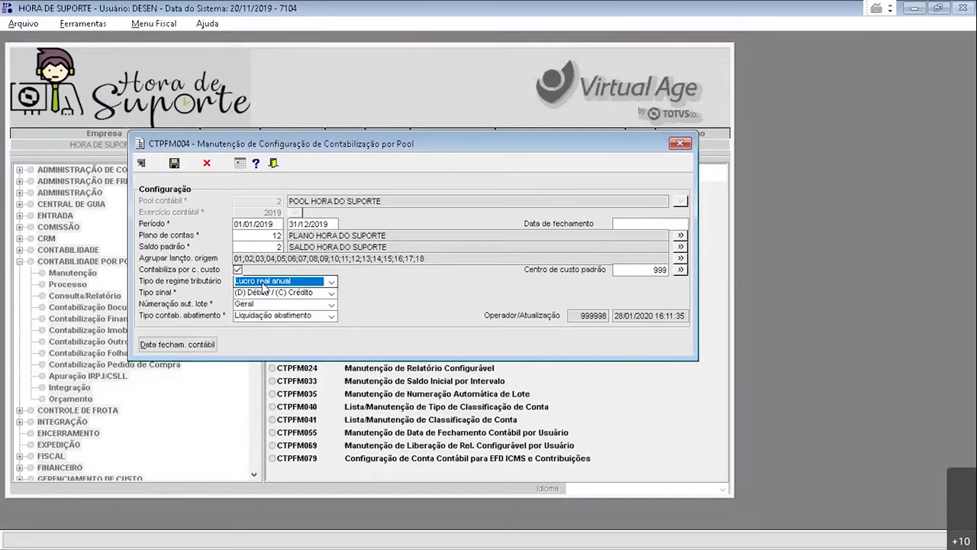
left_click(263, 284)
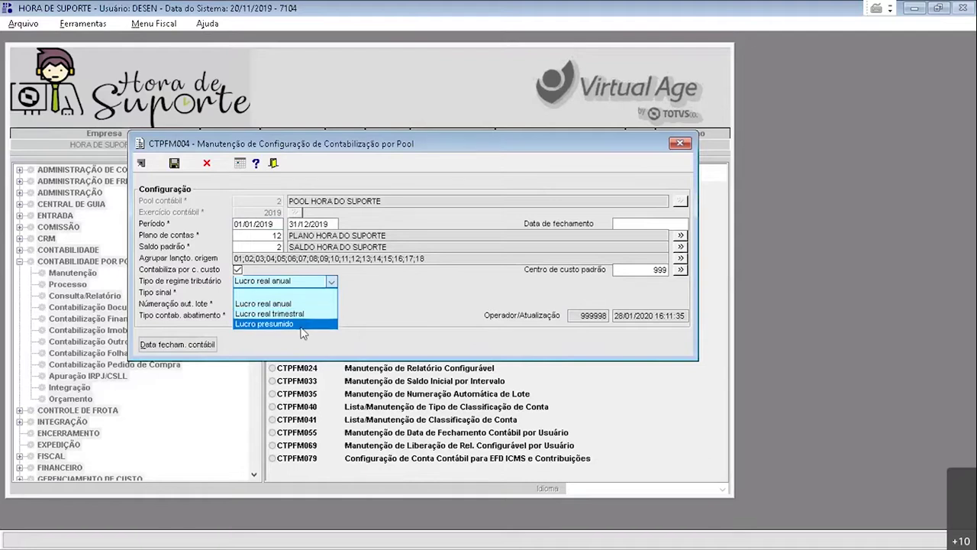
left_click(321, 283)
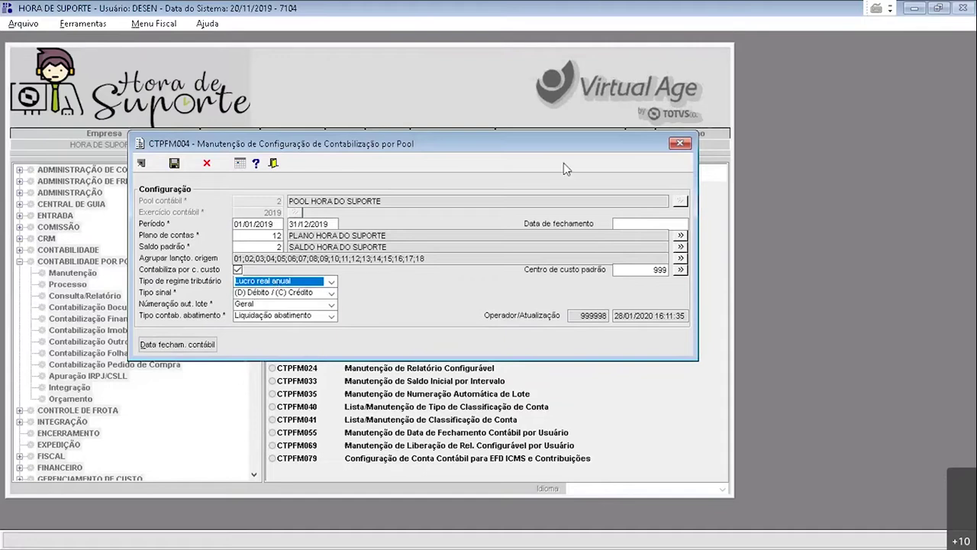
left_click(680, 149)
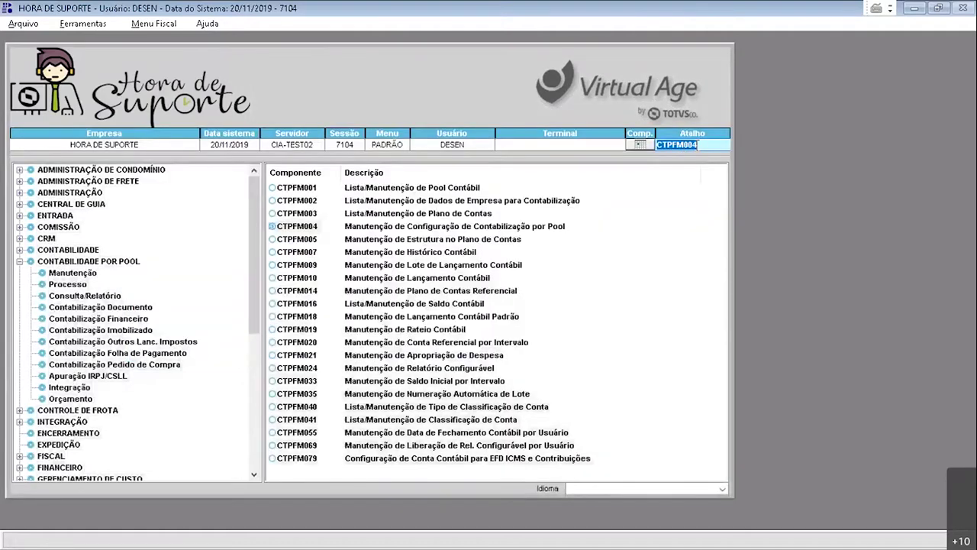
Step: Open the result closing component CTPFP010 and set the closing date to 31/12/2019
type("CT")
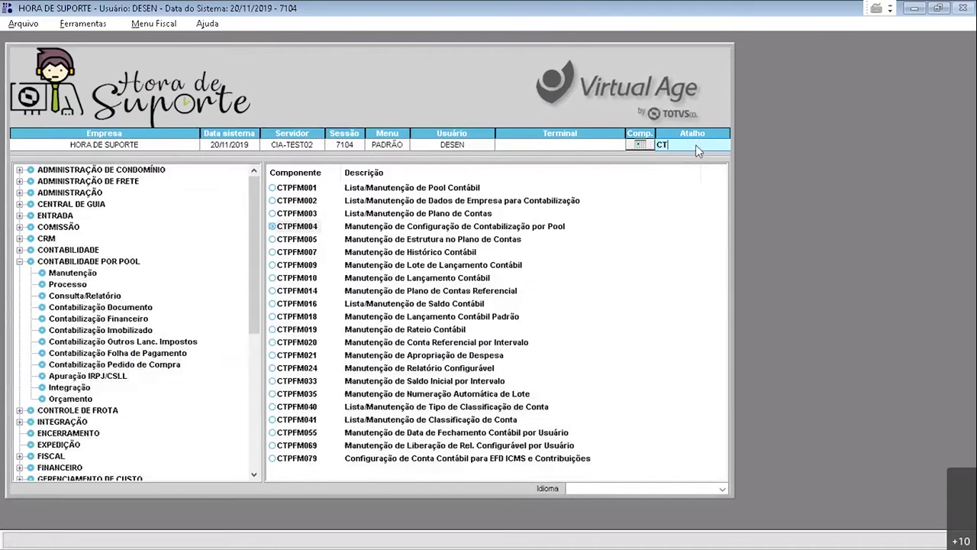
key("Return")
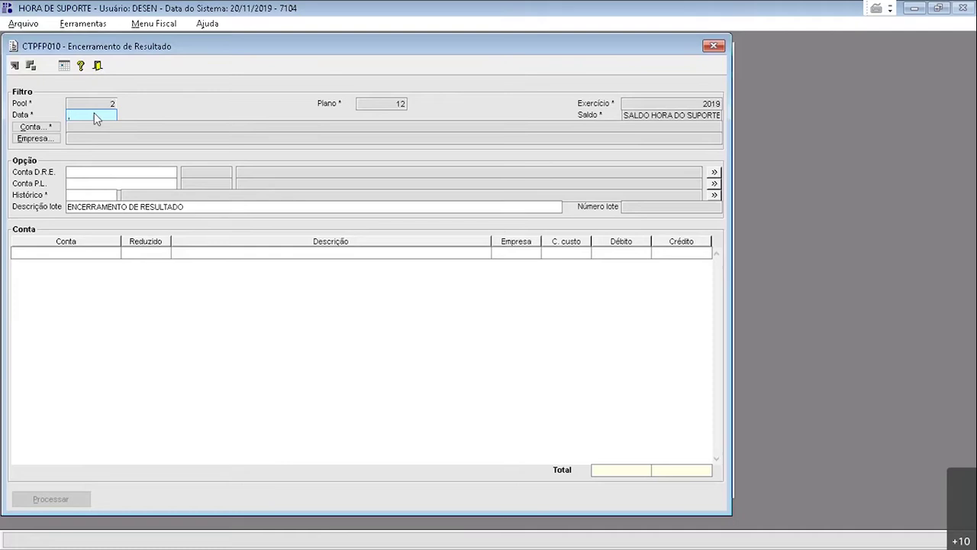
type("31/12/2019")
key("Tab")
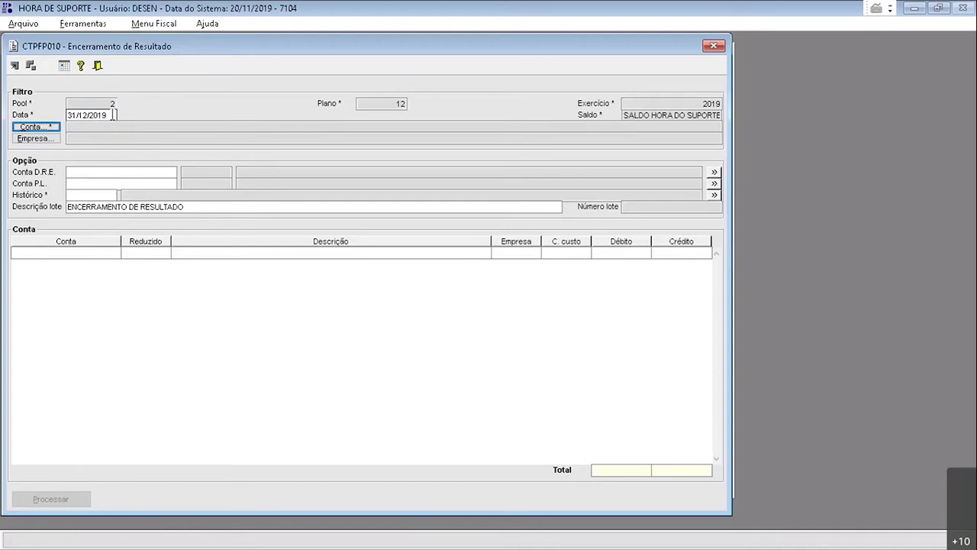
Step: Include all analytic result accounts of the plan and company 007 HORA DE SUPORTE in the closing filter
left_click(32, 126)
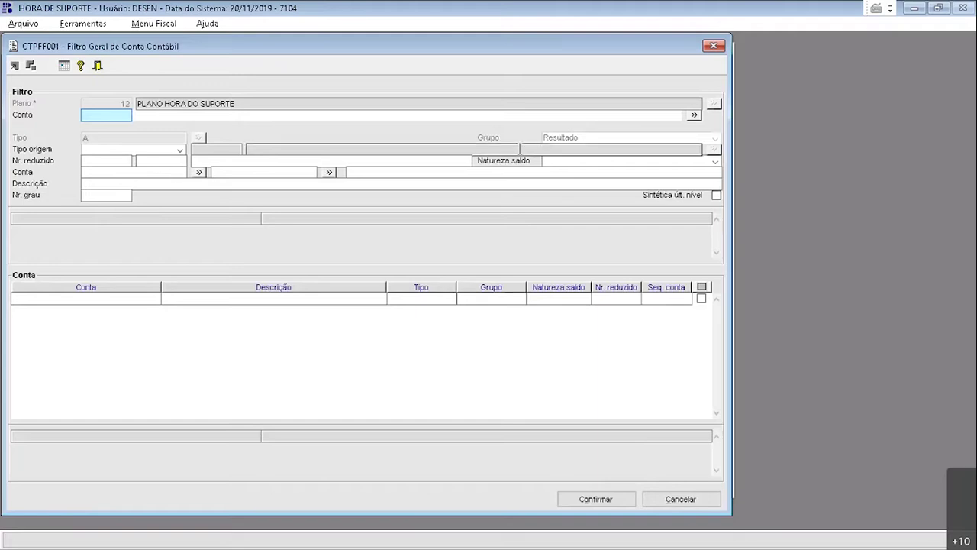
key("F8")
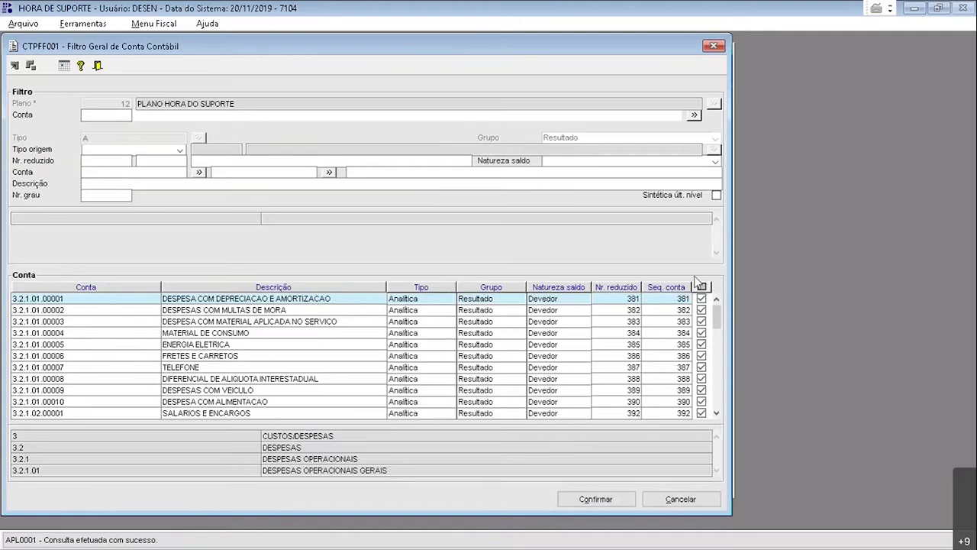
left_click(595, 499)
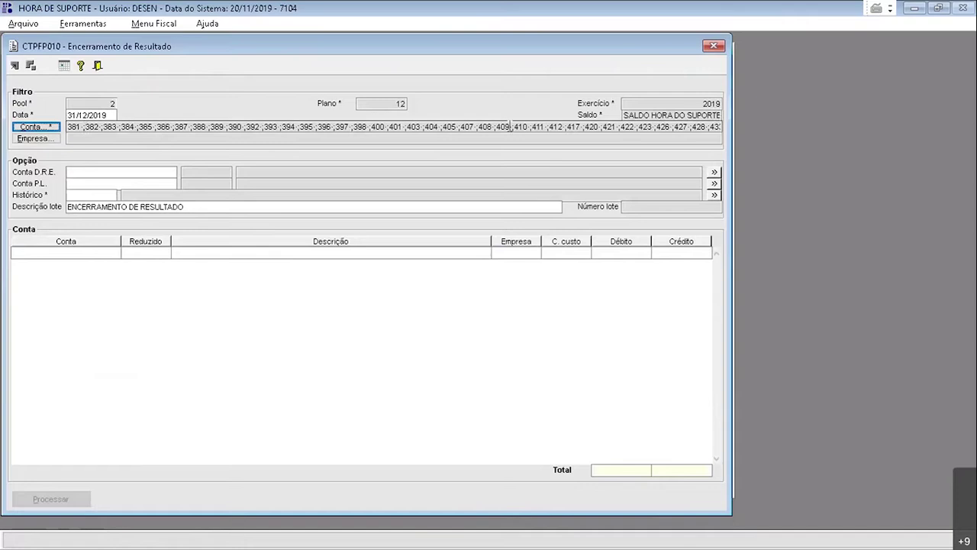
left_click(140, 136)
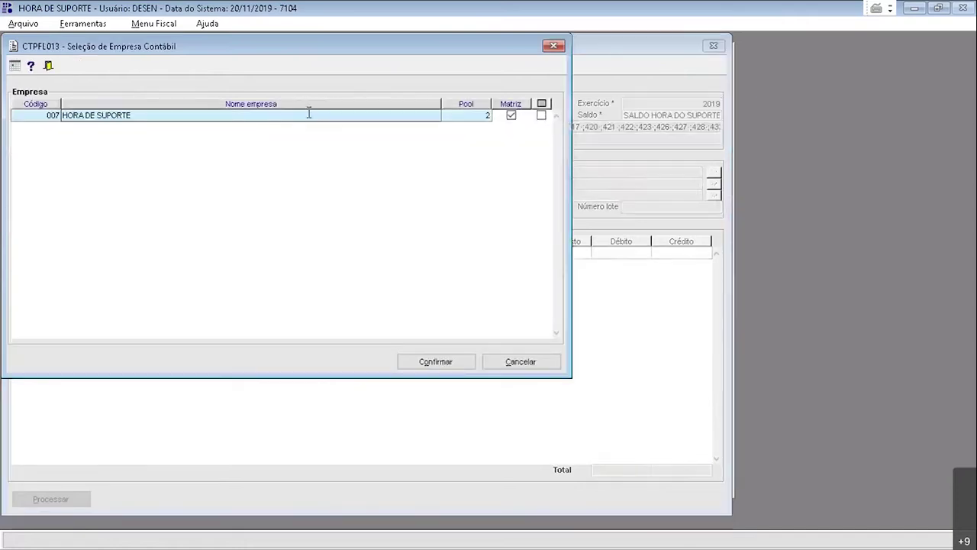
left_click(541, 115)
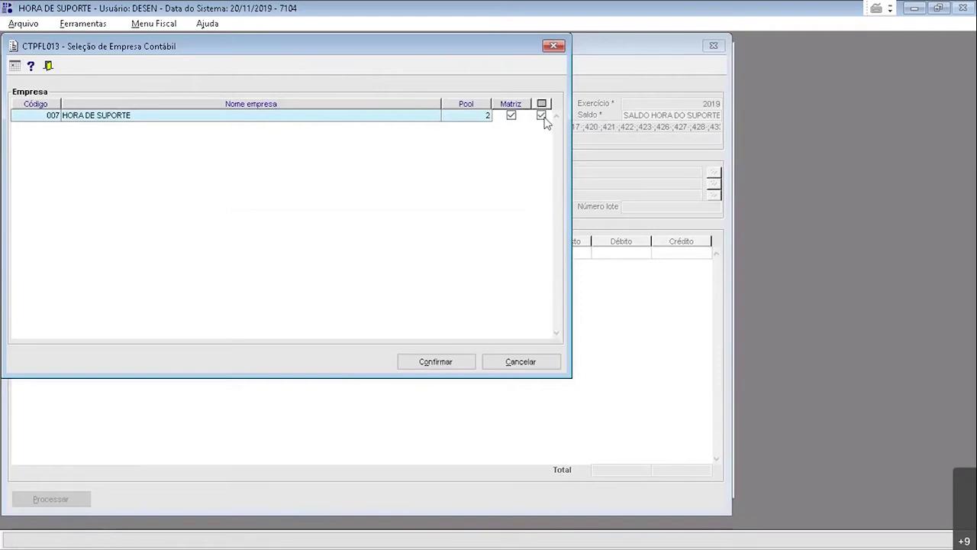
left_click(458, 362)
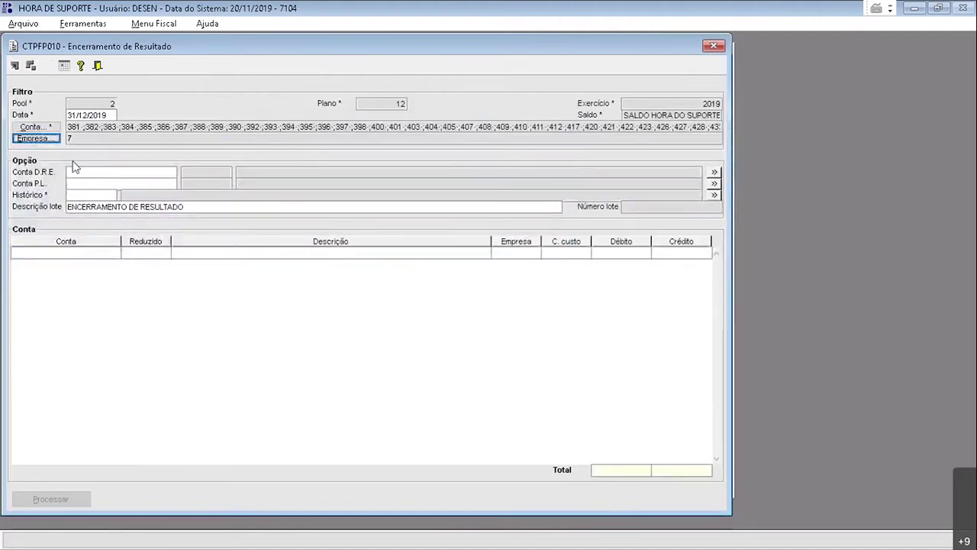
Step: Set the equity account (Conta P.L.) to 2.4.4.01.00001 RESERVAS DE LUCROS from the account list
left_click(79, 171)
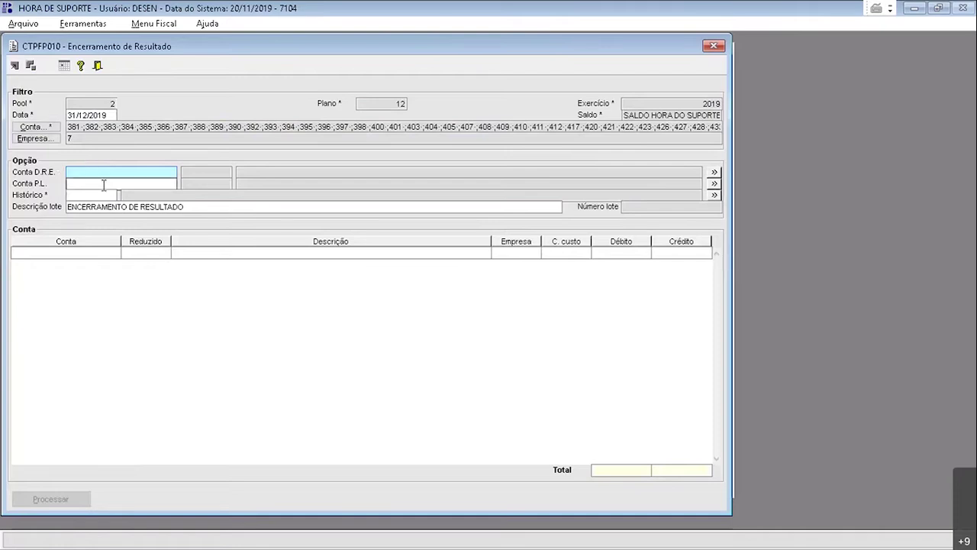
left_click(103, 183)
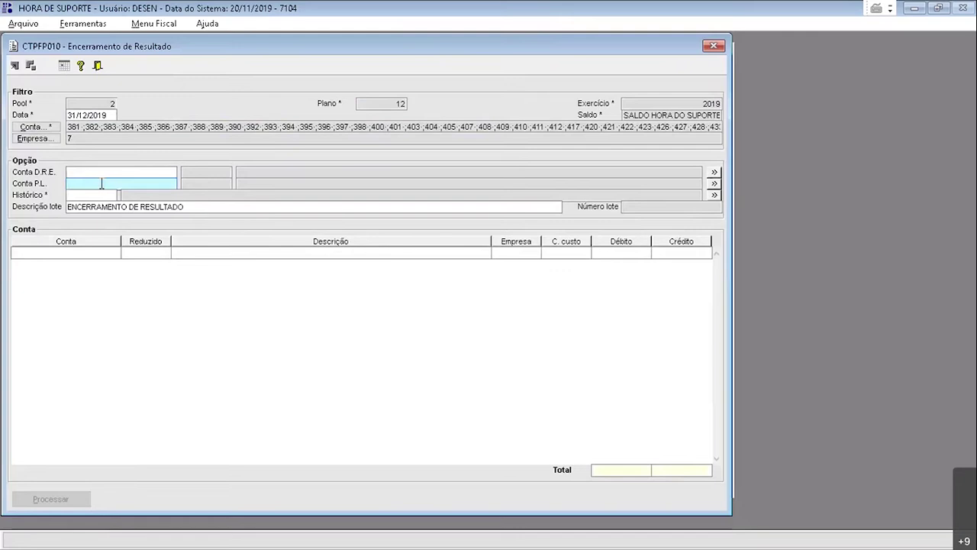
left_click(107, 171)
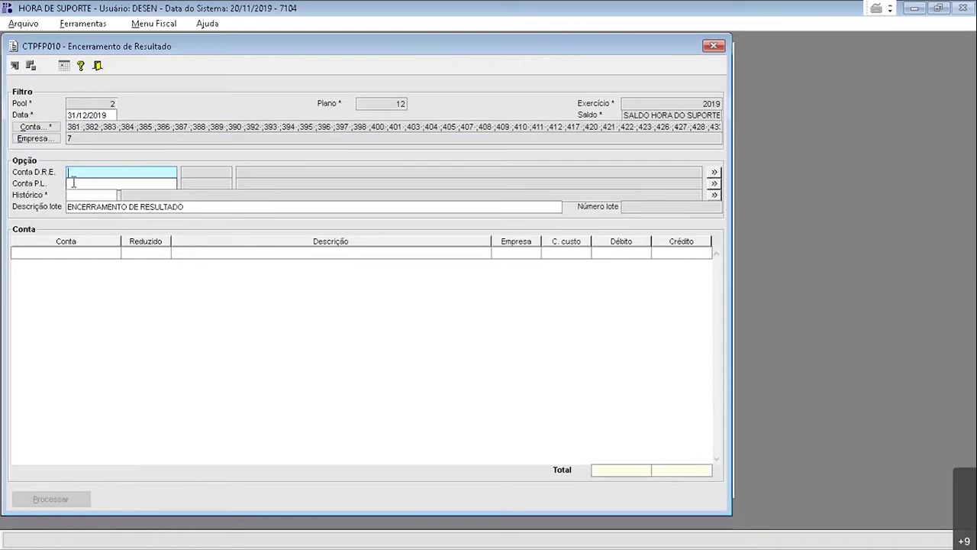
left_click(86, 182)
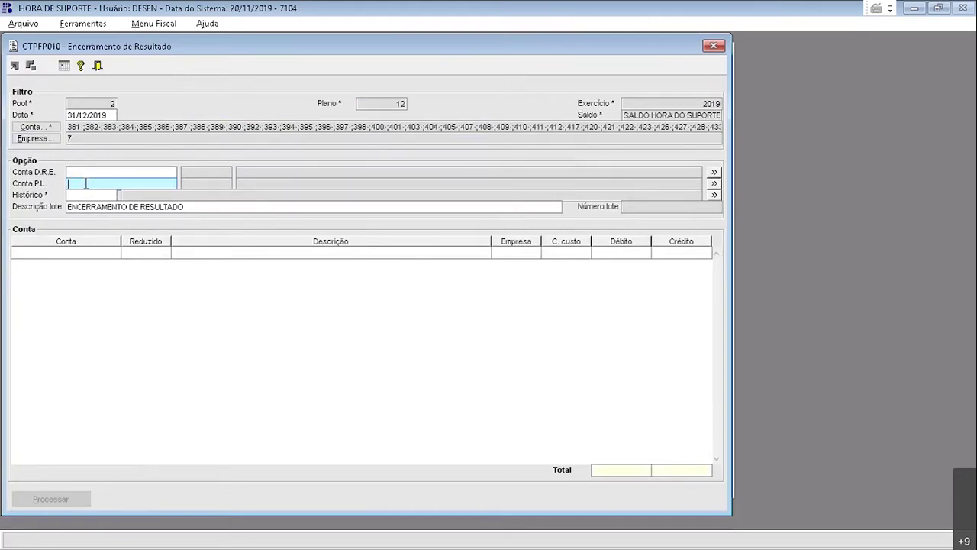
double_click(85, 183)
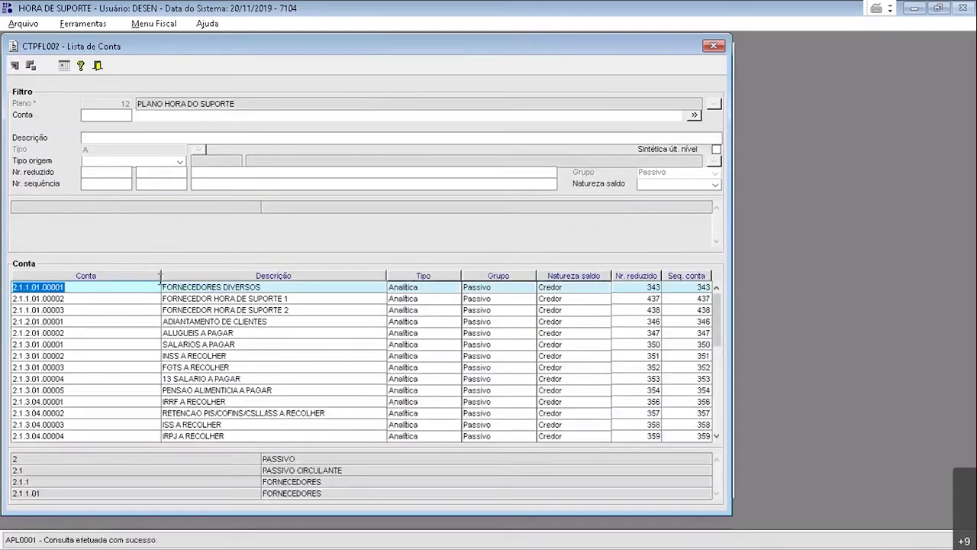
left_click(246, 412)
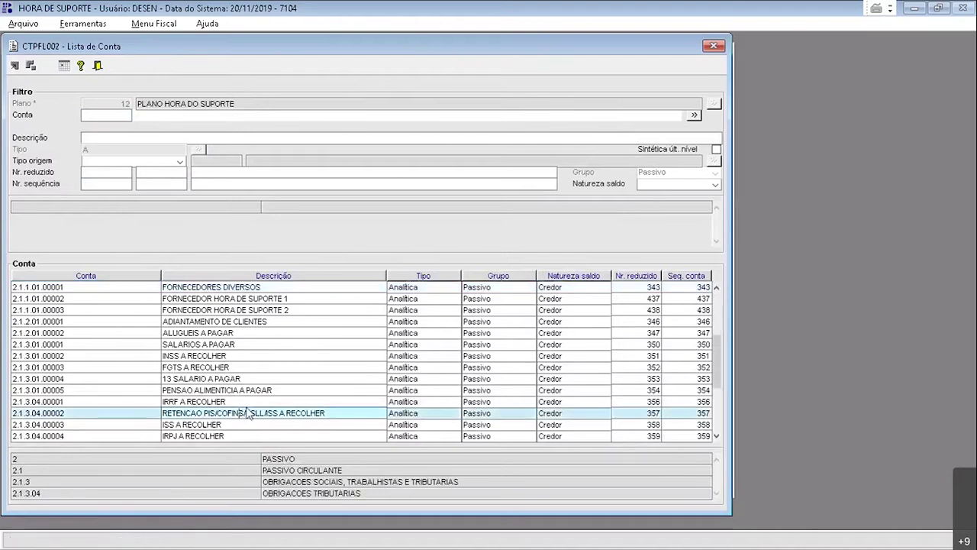
key("Page_Down")
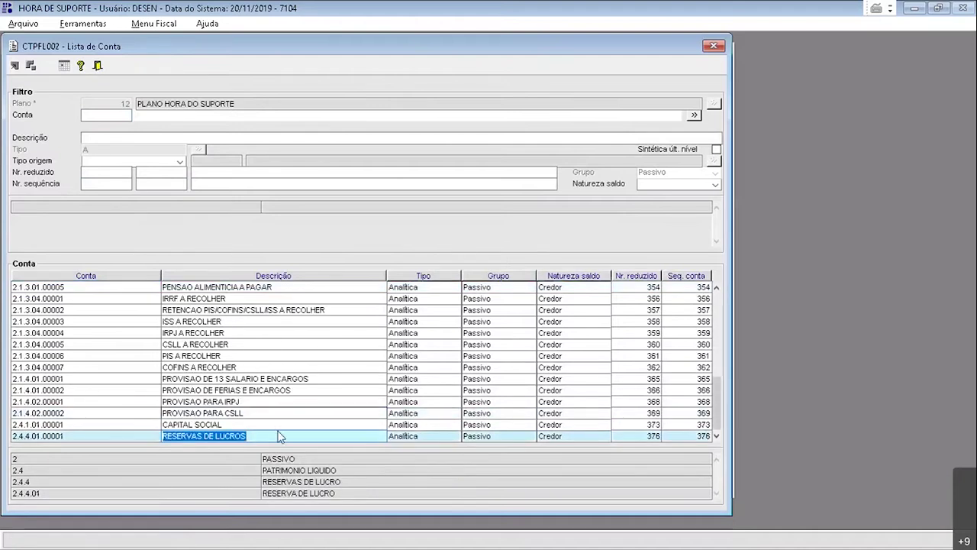
left_click(127, 432)
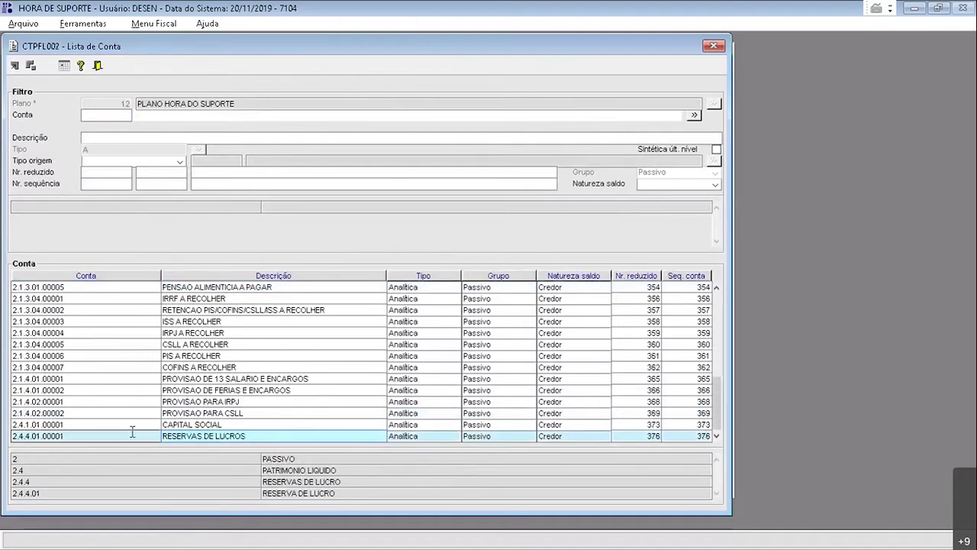
key("Return")
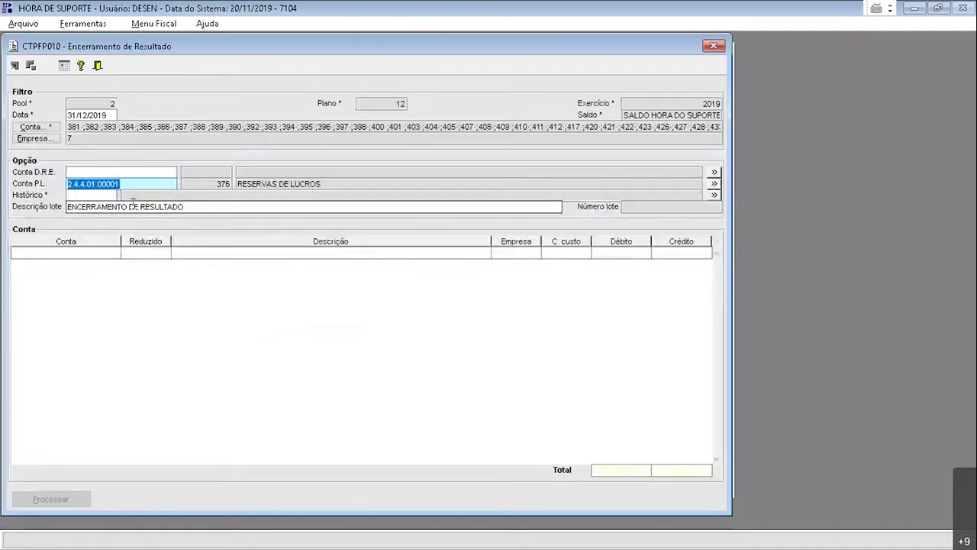
Step: Set the accounting history (Histórico) to code 8020 ENCERRAMENTO from the history list
left_click(98, 195)
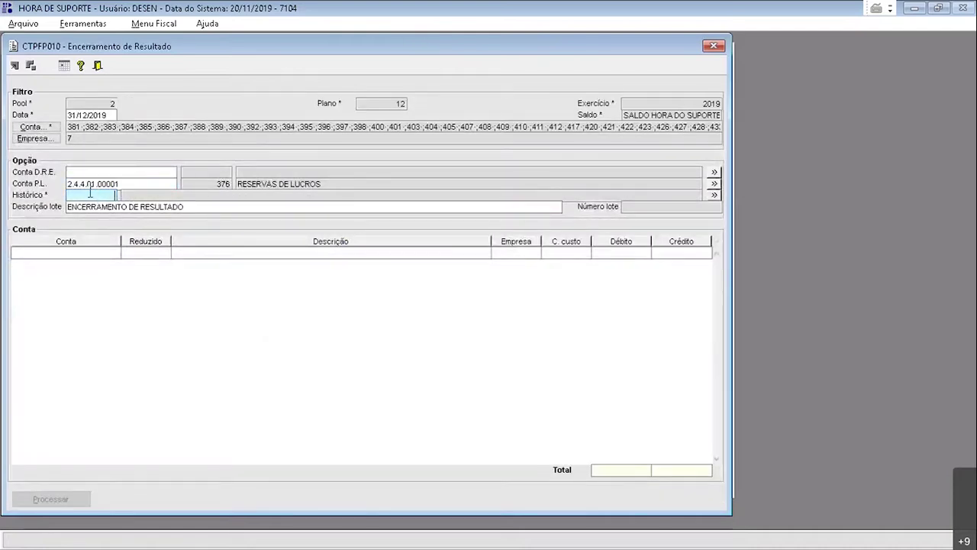
double_click(90, 194)
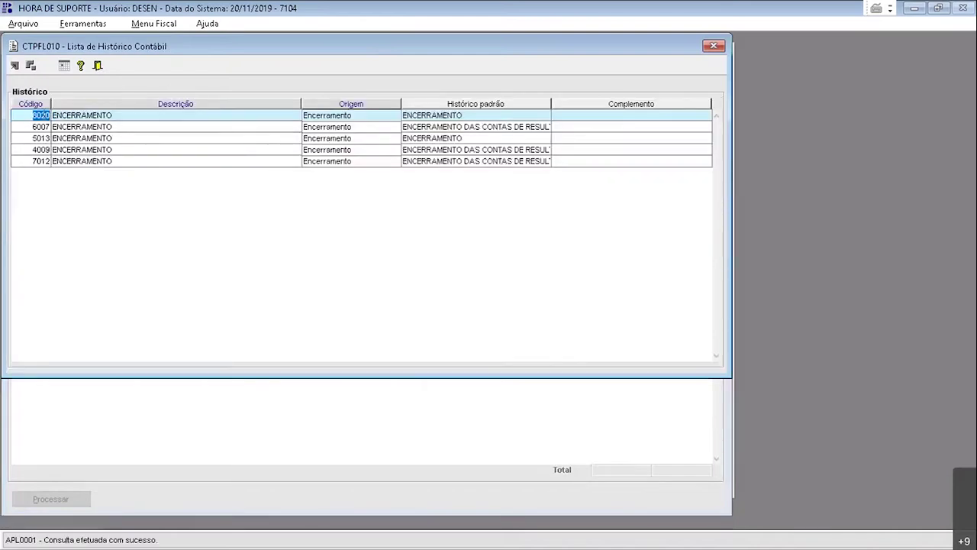
left_click(332, 115)
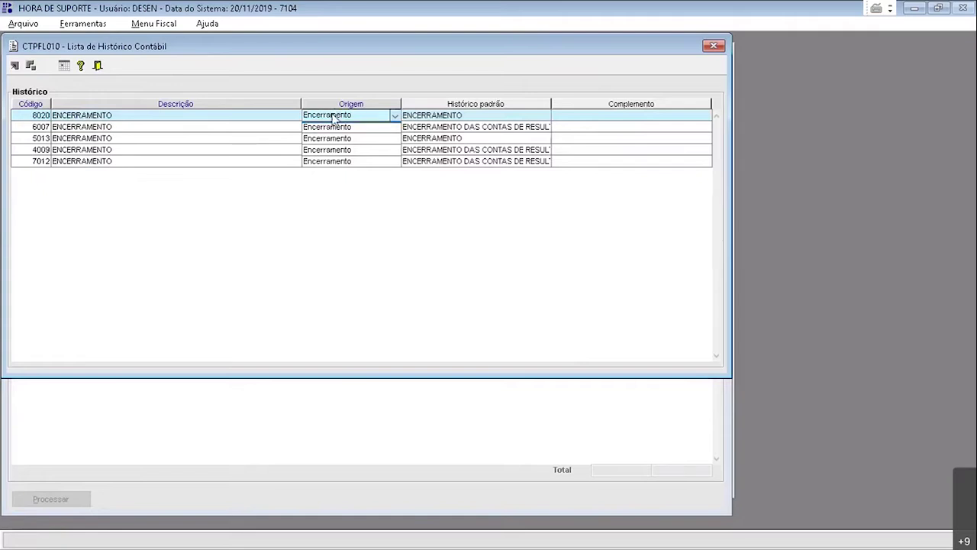
left_click(333, 115)
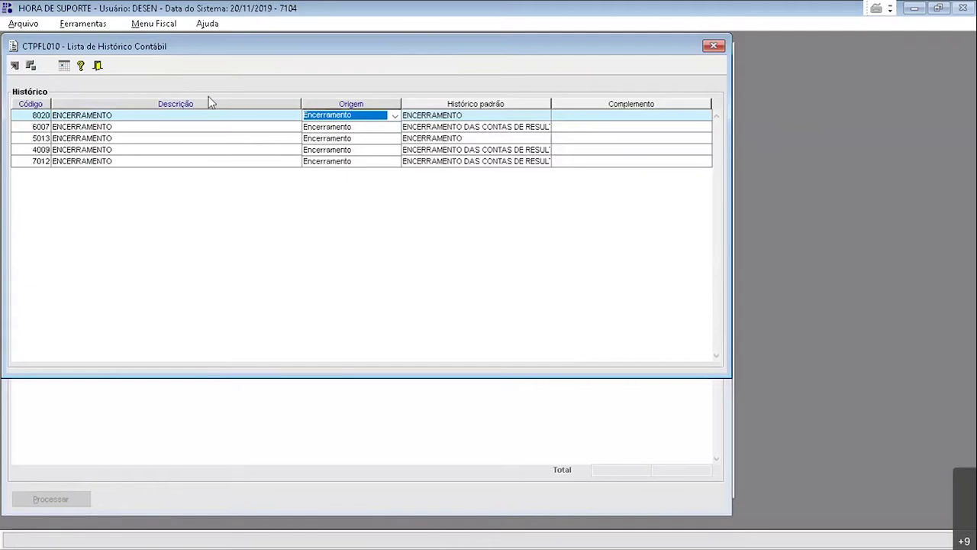
left_click_drag(220, 55, 327, 243)
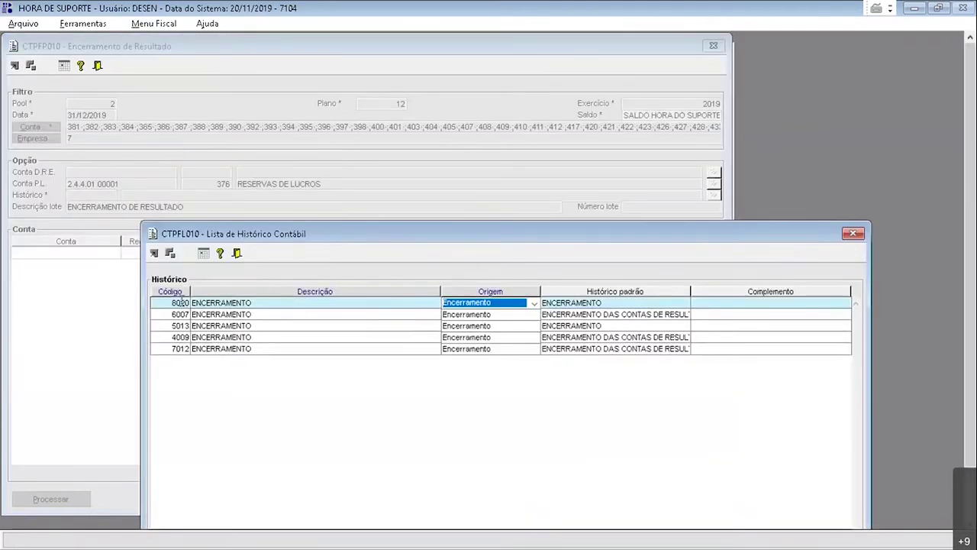
double_click(180, 302)
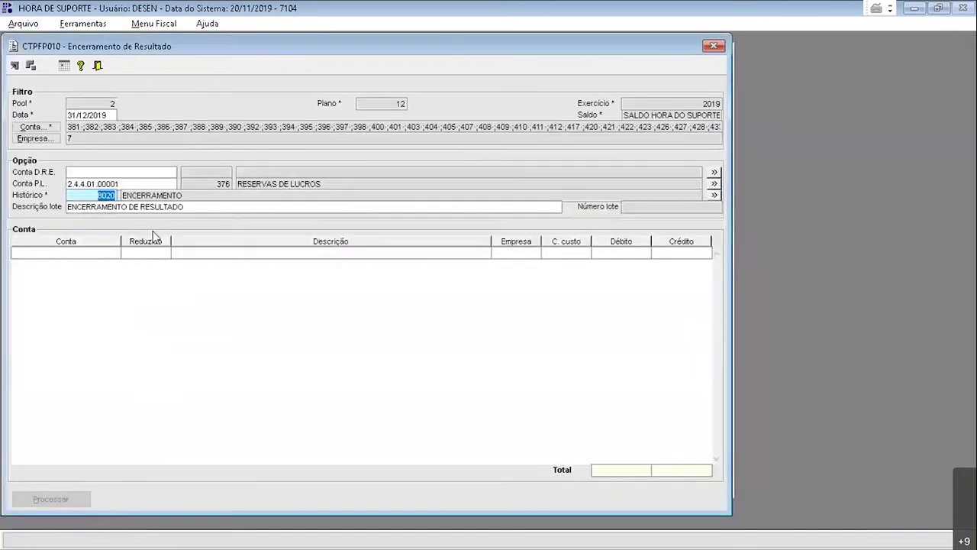
Step: Query the balances of the filtered accounts and process the result closing with the batch description ENCERRAMENTO DE RESULTADO
left_click(197, 207)
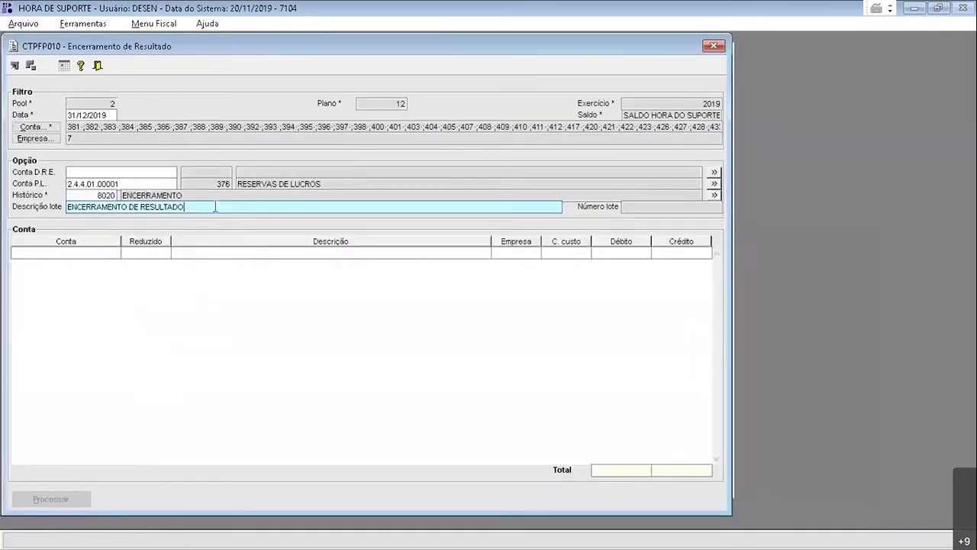
left_click_drag(115, 213, 37, 214)
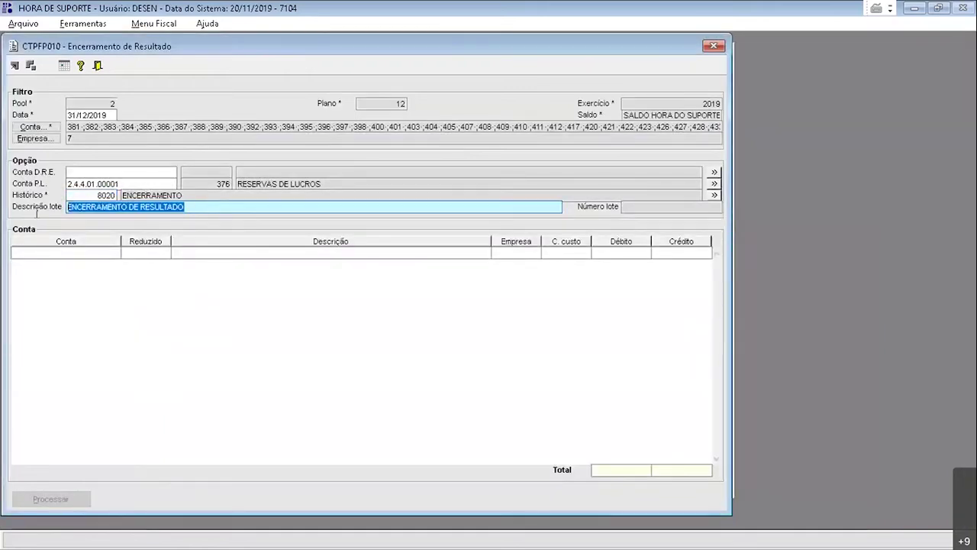
left_click(200, 209)
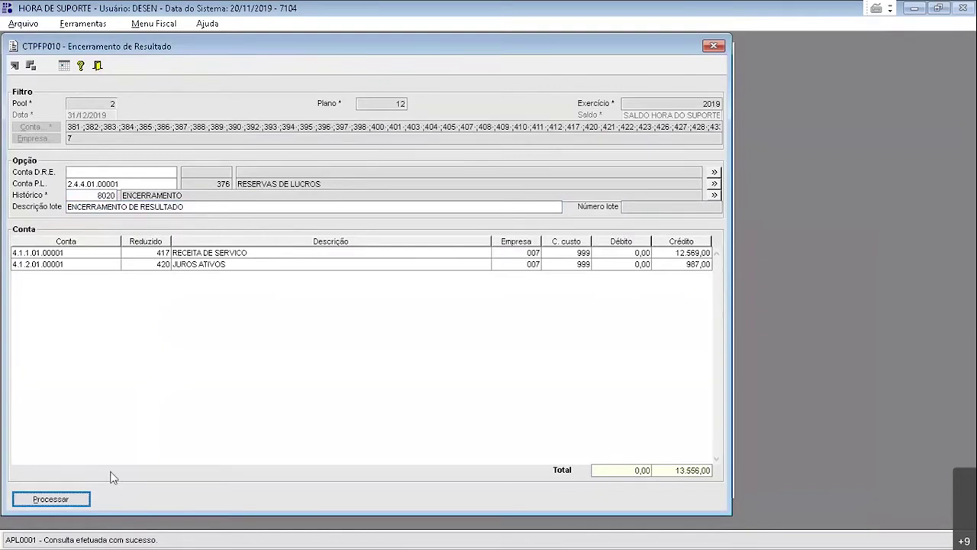
left_click(74, 501)
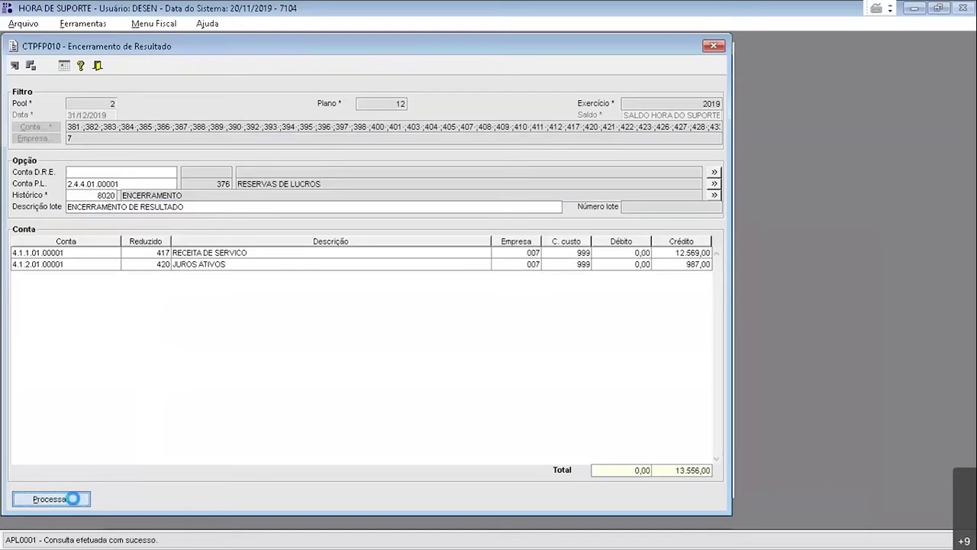
Step: Confirm the processing of the result closing and leave the Encerramento de Resultado component
key("Return")
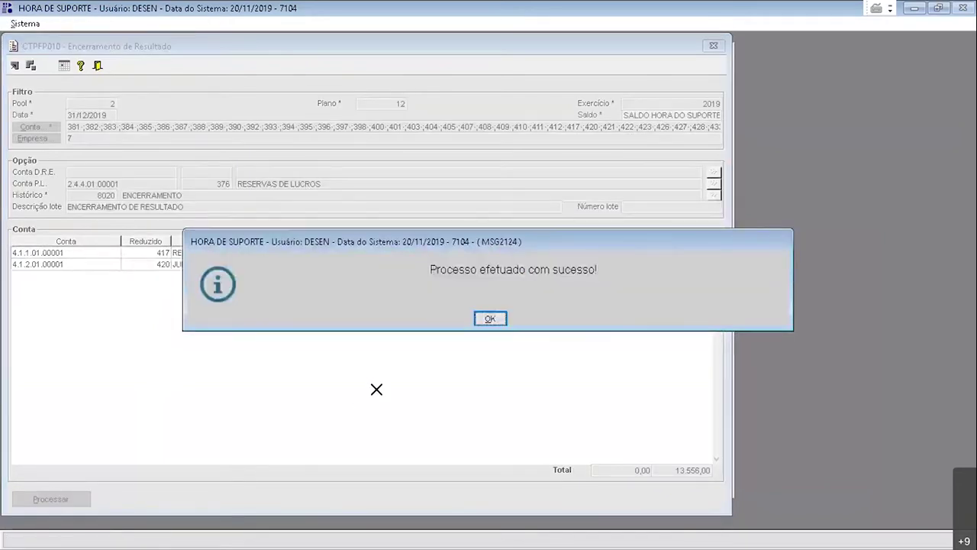
key("Return")
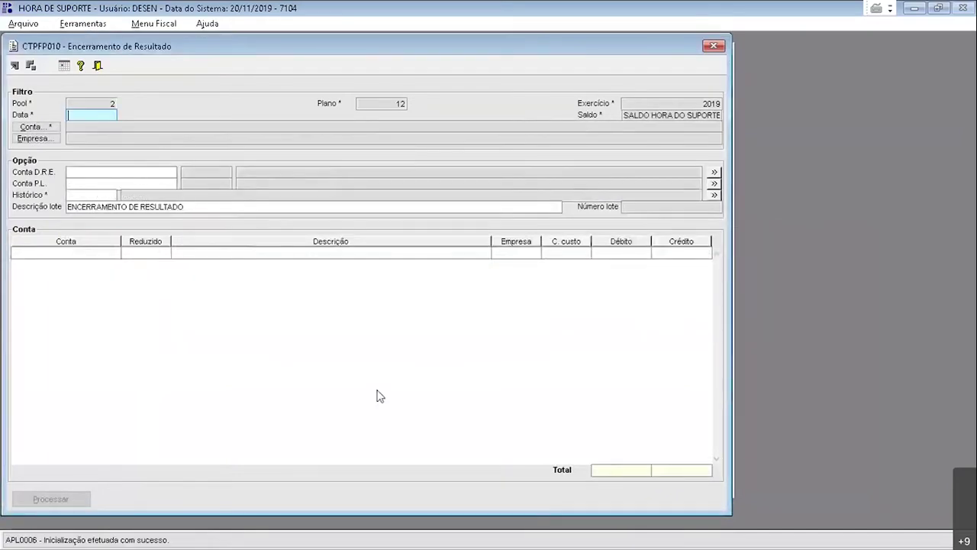
key("Escape")
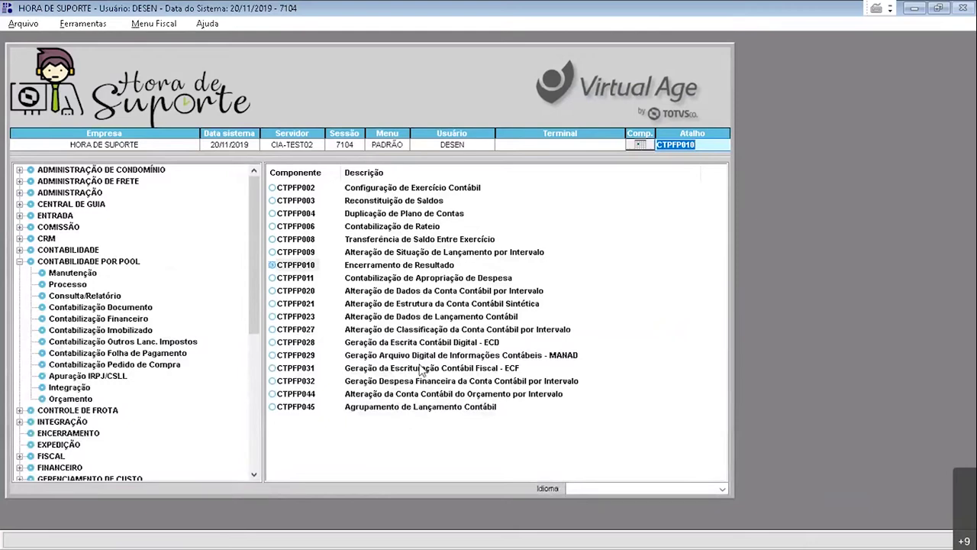
Step: Run the total balance reconstitution for pool 2 and exercise 2019 in component CTPFP003, confirm it and leave the component
type("CTPFP003")
key("Return")
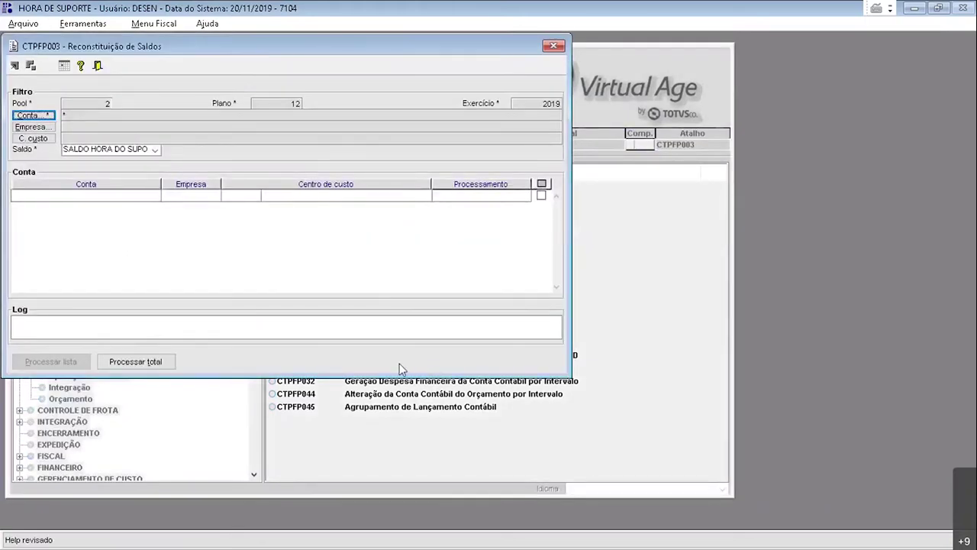
left_click(160, 361)
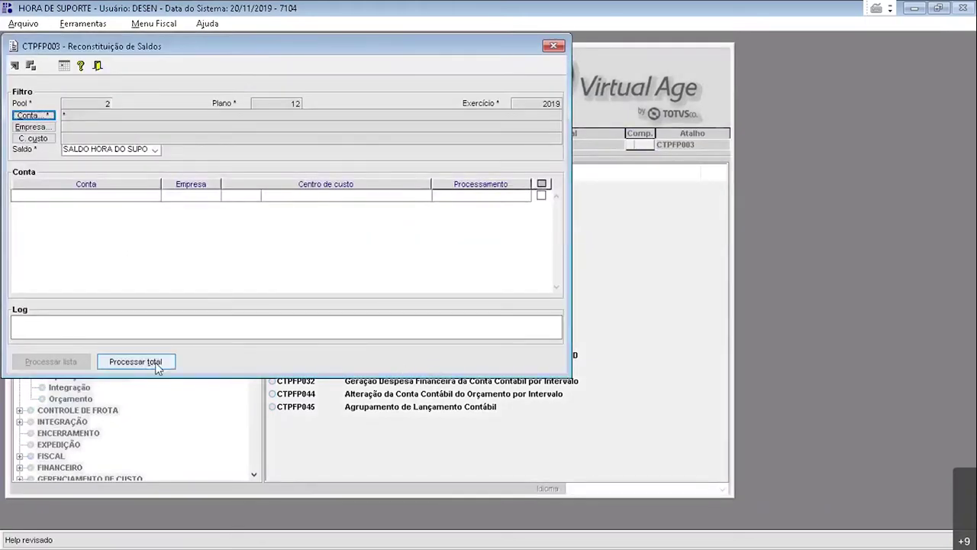
key("Return")
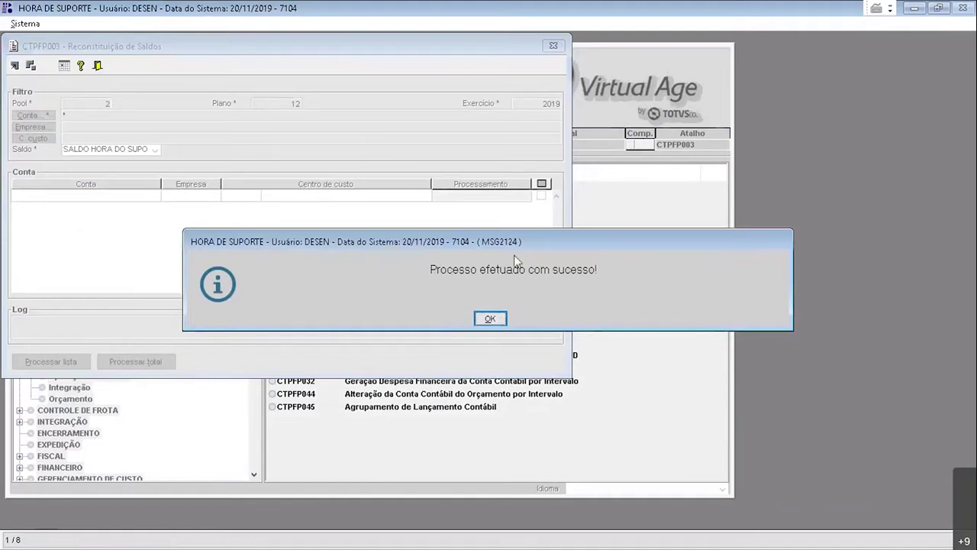
key("Return")
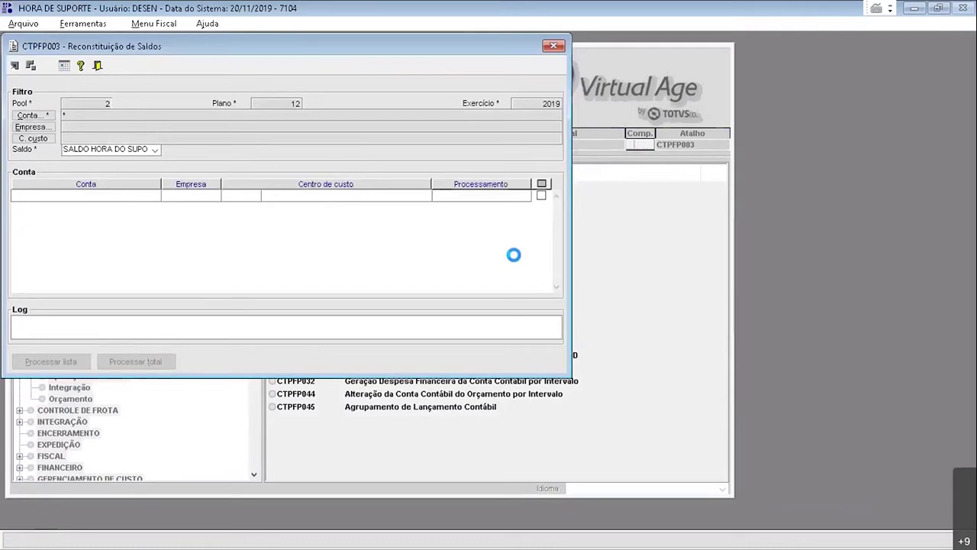
key("Escape")
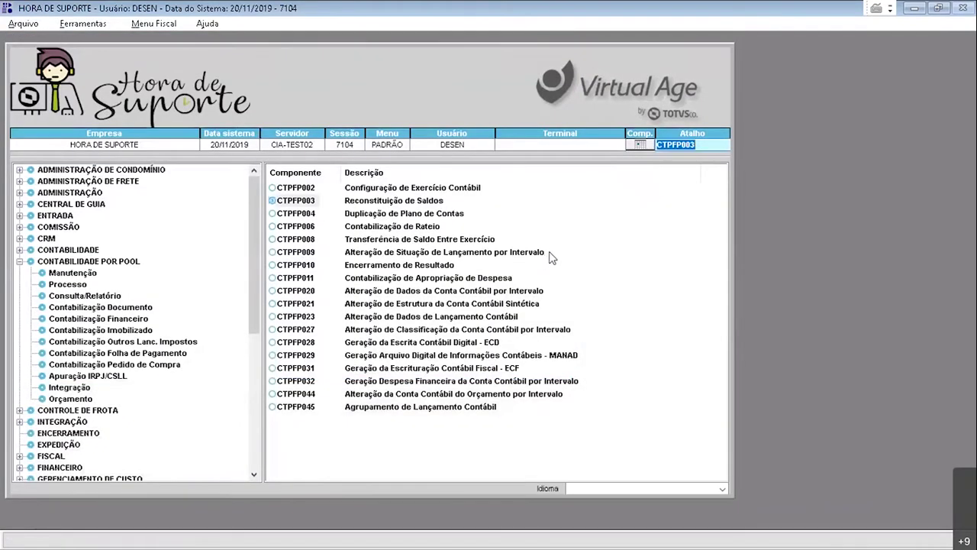
Step: Open the trial balance component CTPFC003 (Balancete)
type("CTPFP00")
key("BackSpace")
key("BackSpace")
key("BackSpace")
type("C003")
key("Return")
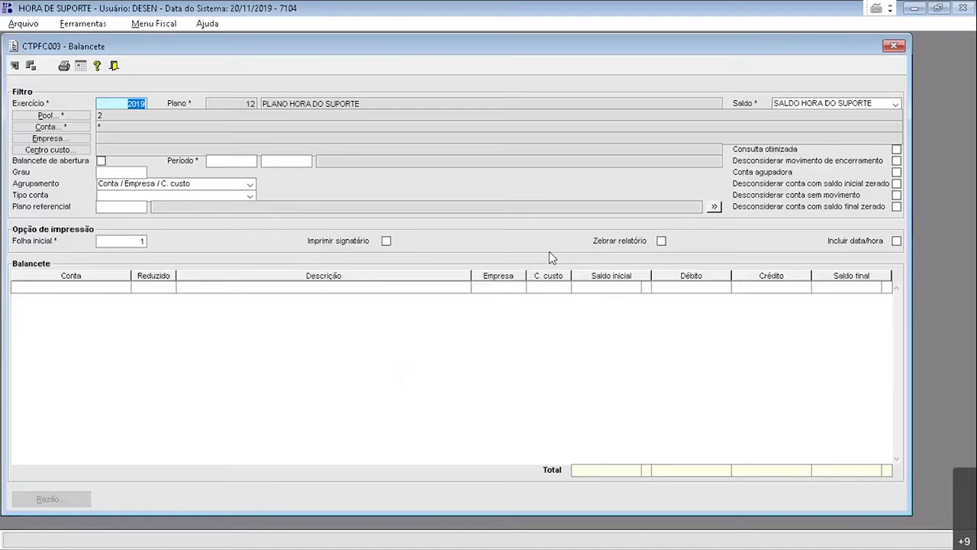
Step: Query the trial balance of all accounts for the period 31/12/2019 to 31/12/2019
left_click(232, 162)
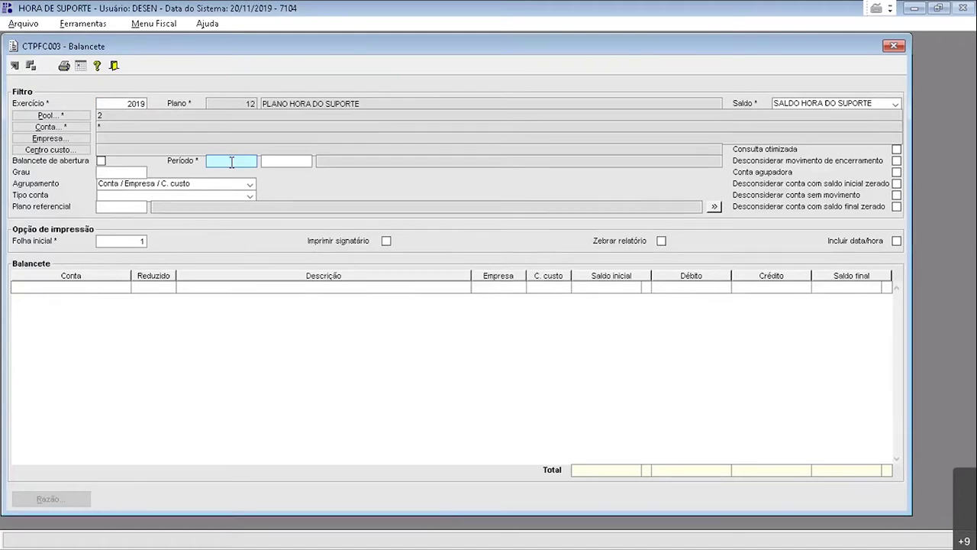
type("31")
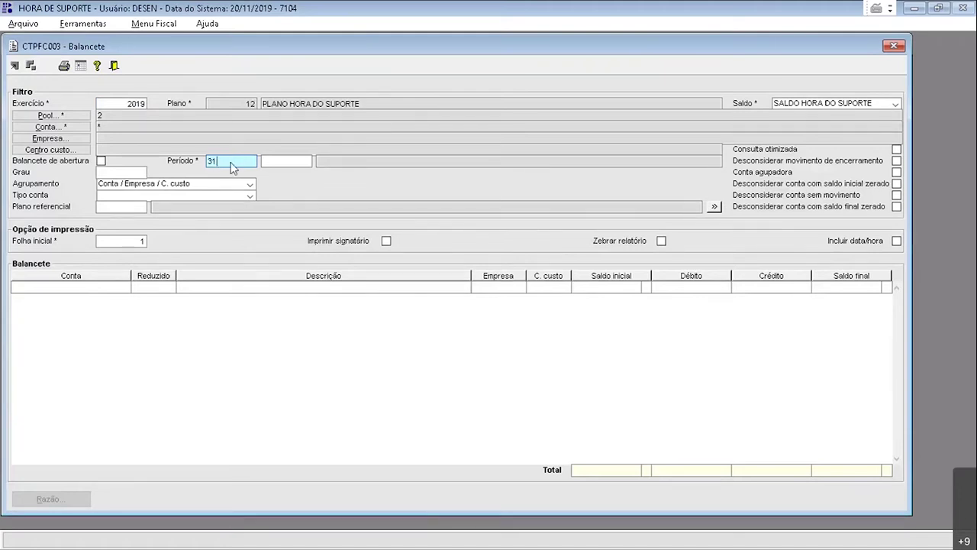
type("12159")
key("Tab")
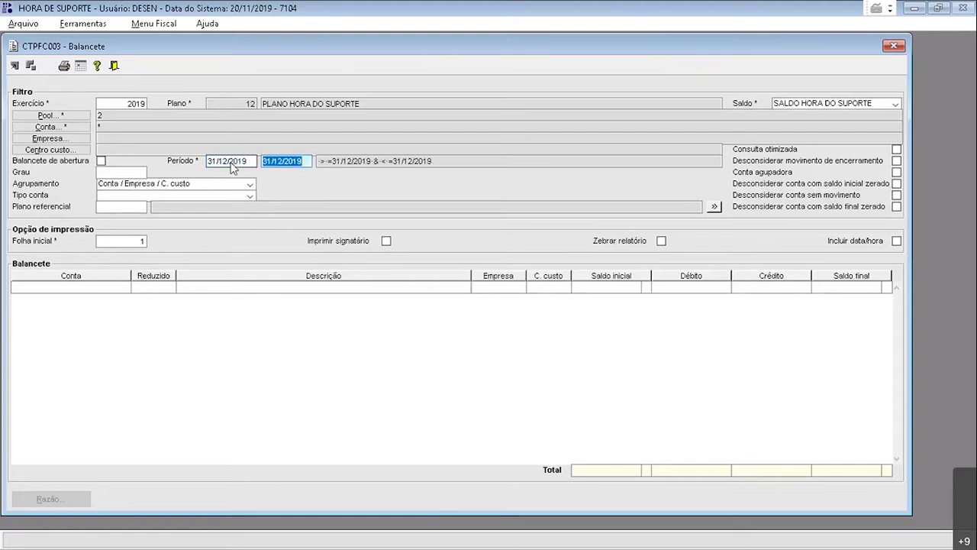
key("Tab")
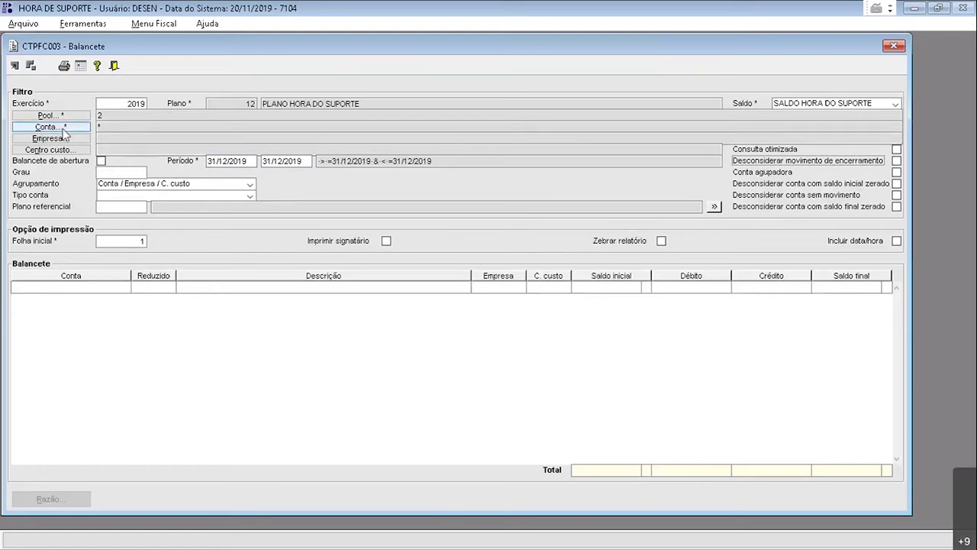
left_click(237, 162)
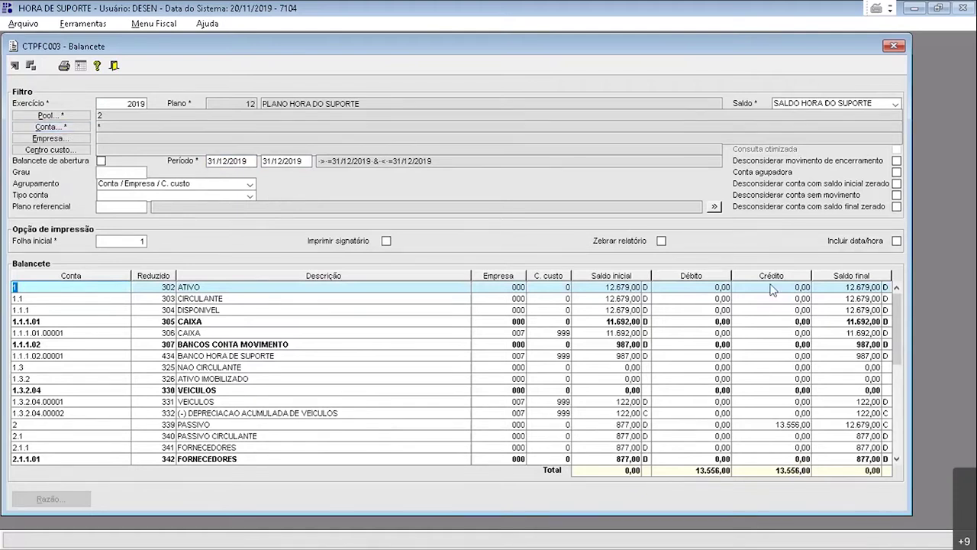
Step: Examine the movements and final balances of the revenue accounts and of RESERVAS DE LUCROS in the trial balance
left_click_drag(897, 349, 899, 409)
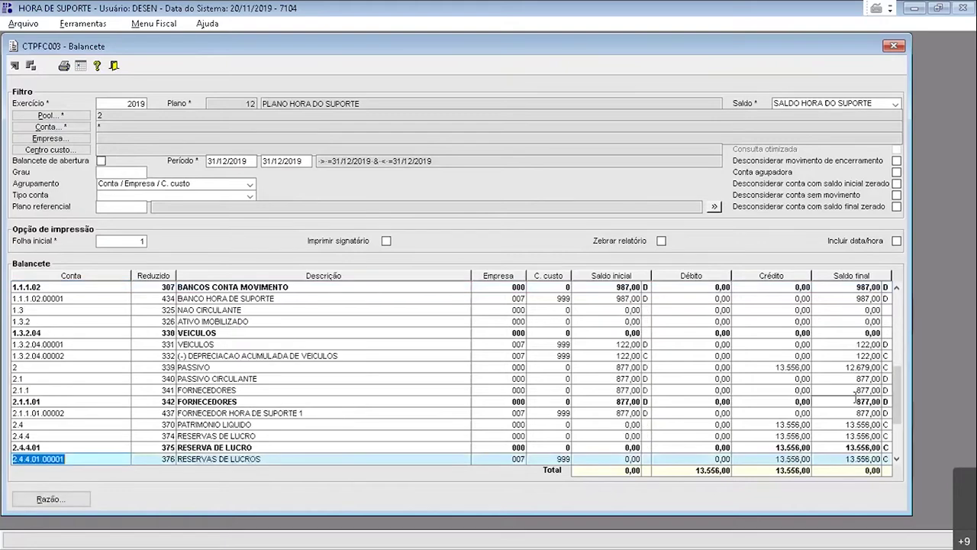
left_click(896, 458)
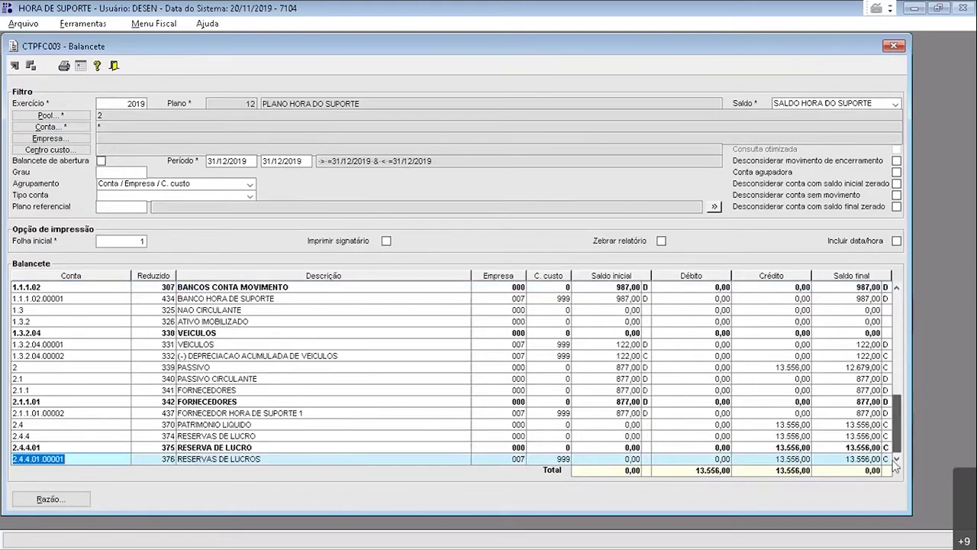
scroll(894, 468, "down", 8)
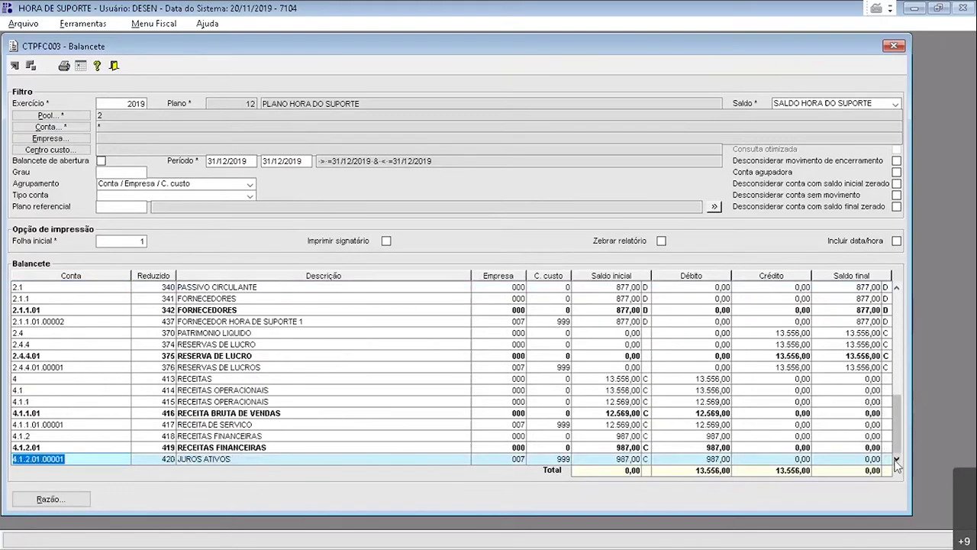
left_click(119, 378)
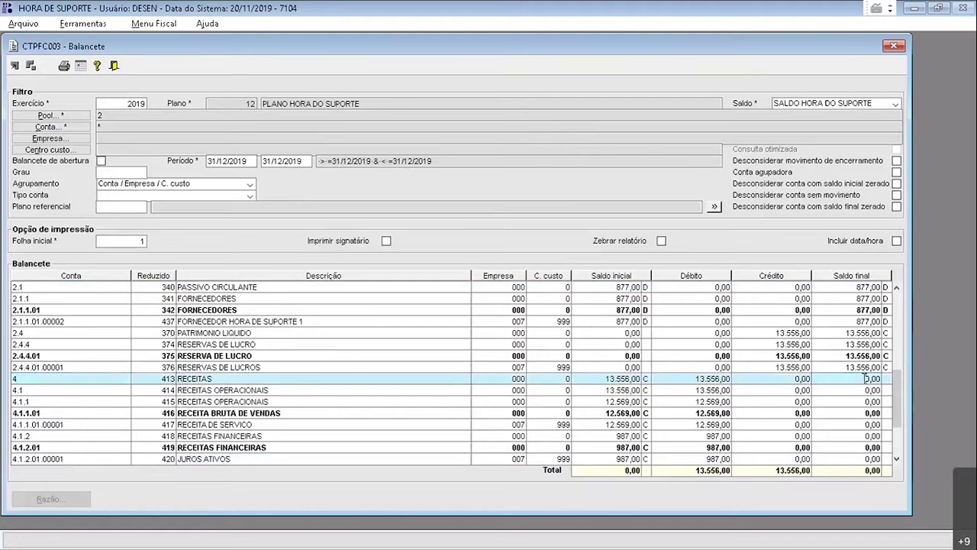
left_click(864, 412)
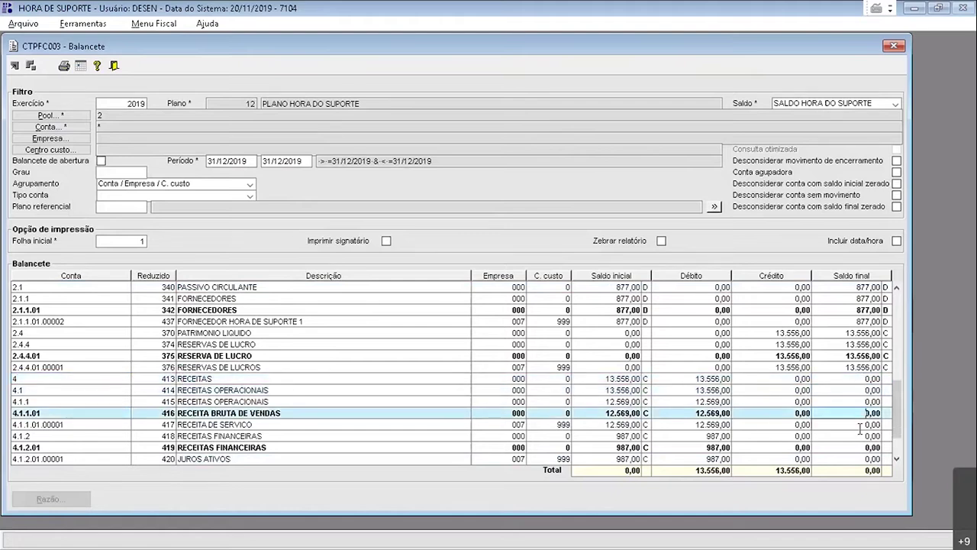
left_click(860, 435)
left_click(861, 458)
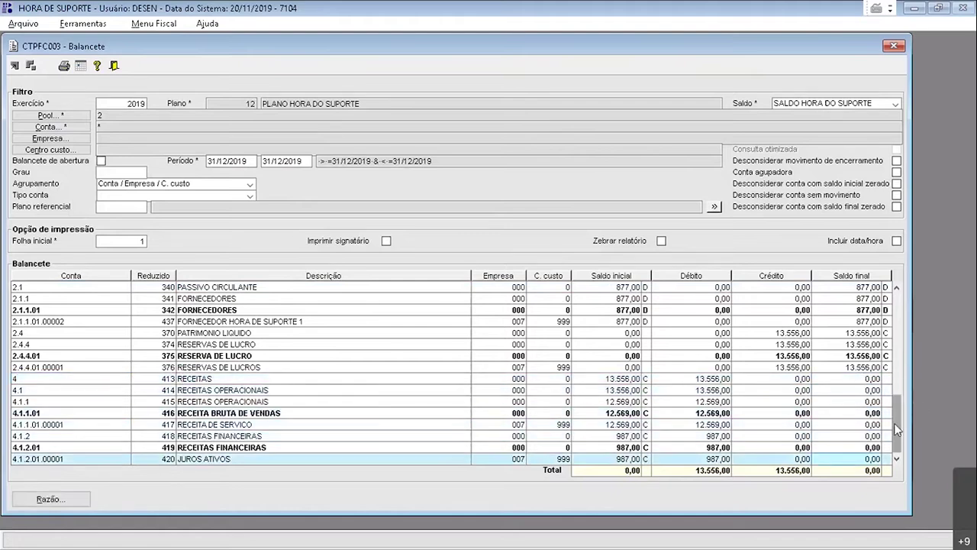
left_click(892, 411)
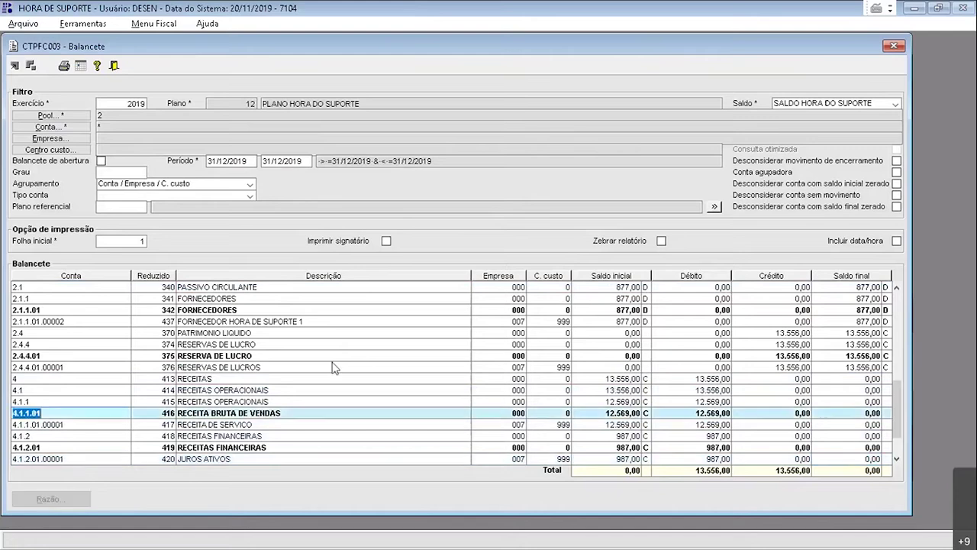
left_click(302, 364)
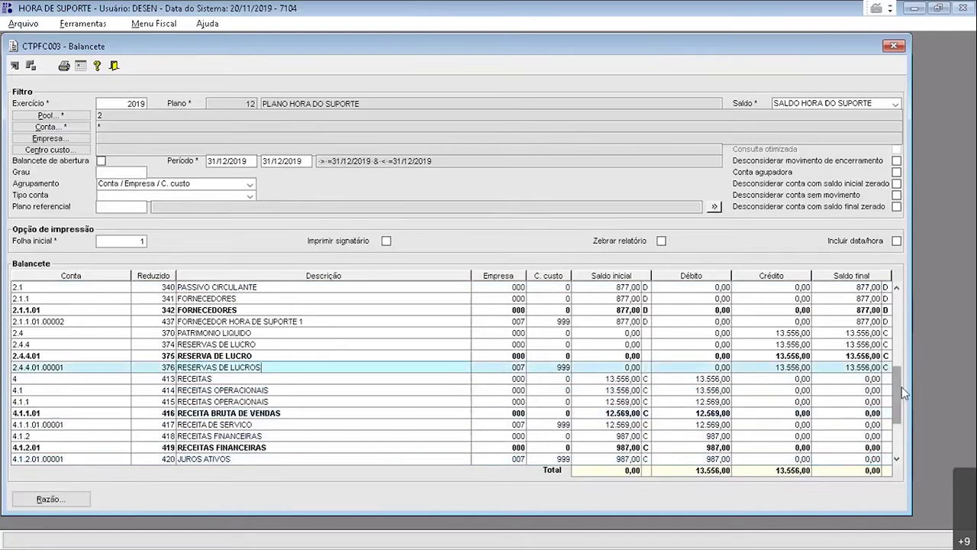
Step: Compare the final balances of ATIVO and PASSIVO and check the final balance total of the trial balance
key("ctrl+Home")
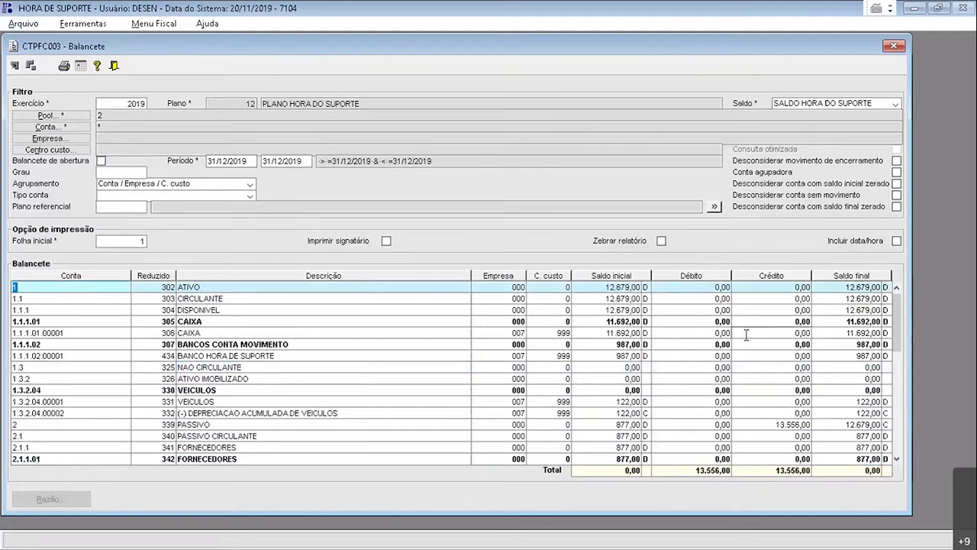
double_click(851, 287)
left_click(844, 425)
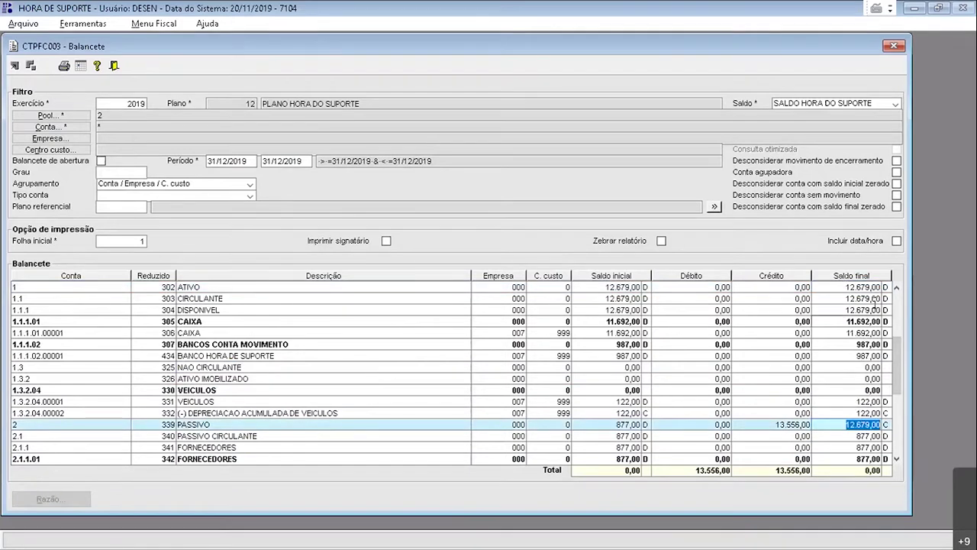
left_click(858, 471)
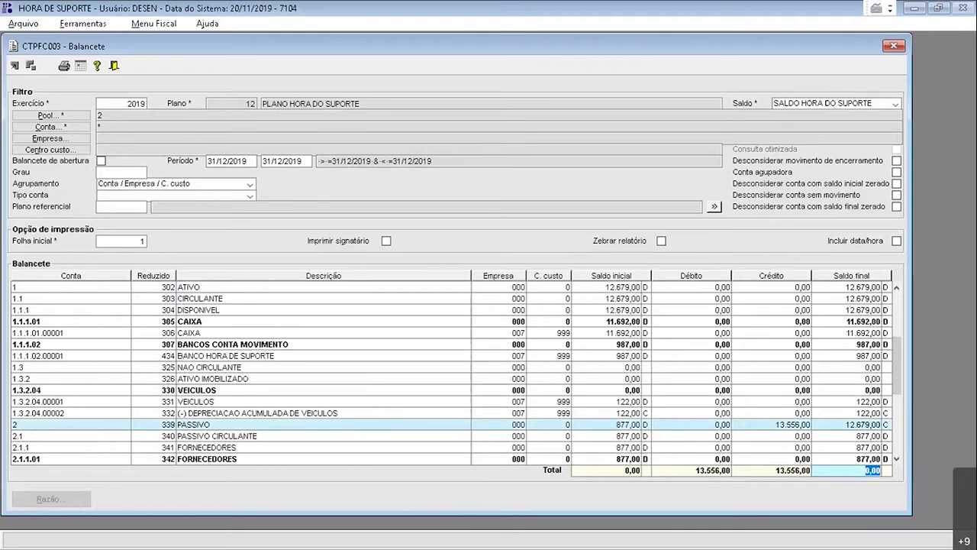
key("alt+Tab")
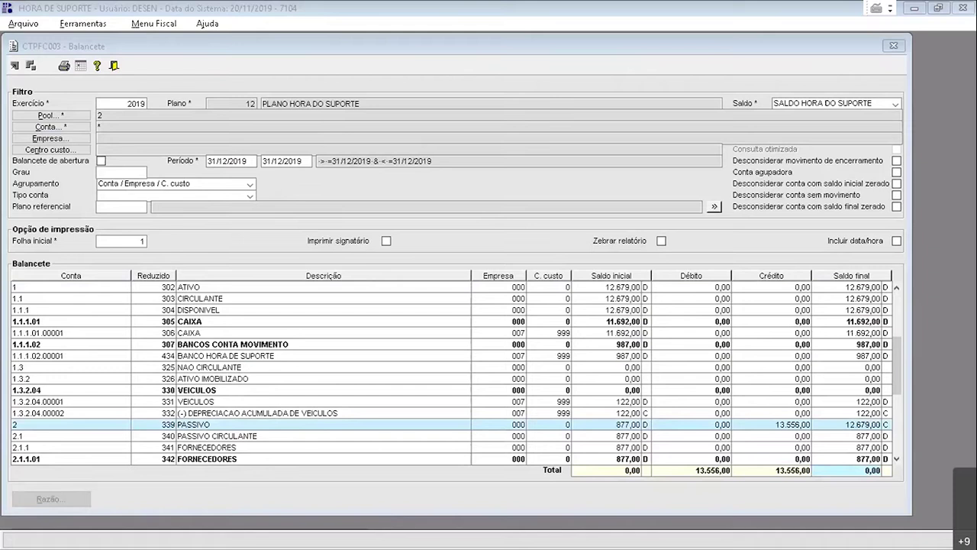
left_click(545, 68)
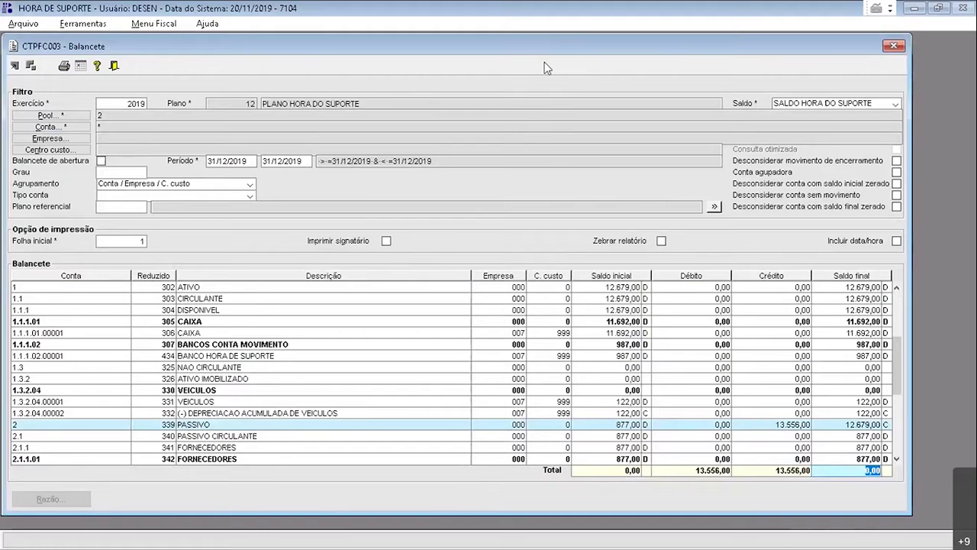
Step: Leave the trial balance and open the balance sheet component CTPFC006 (Balanço Patrimonial)
key("Escape")
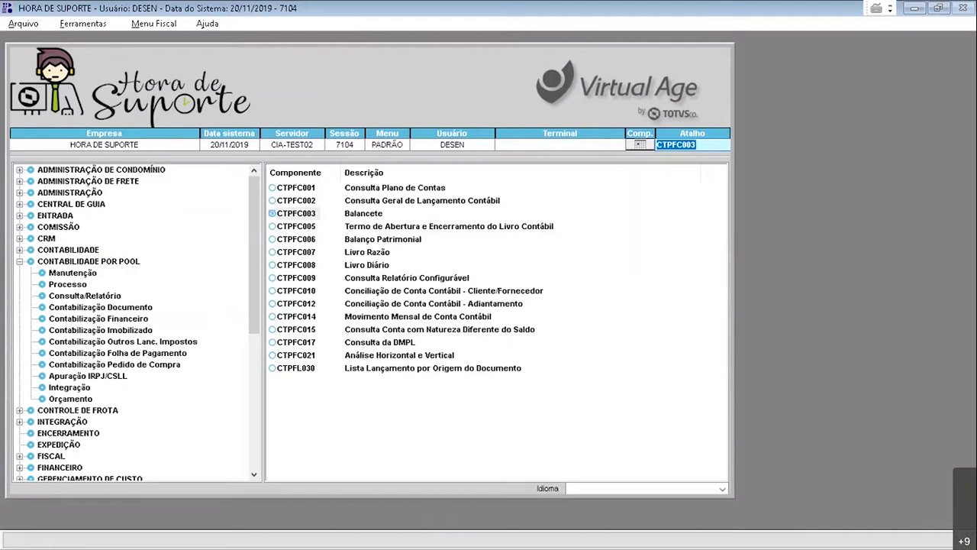
type("CTPFC006")
key("Return")
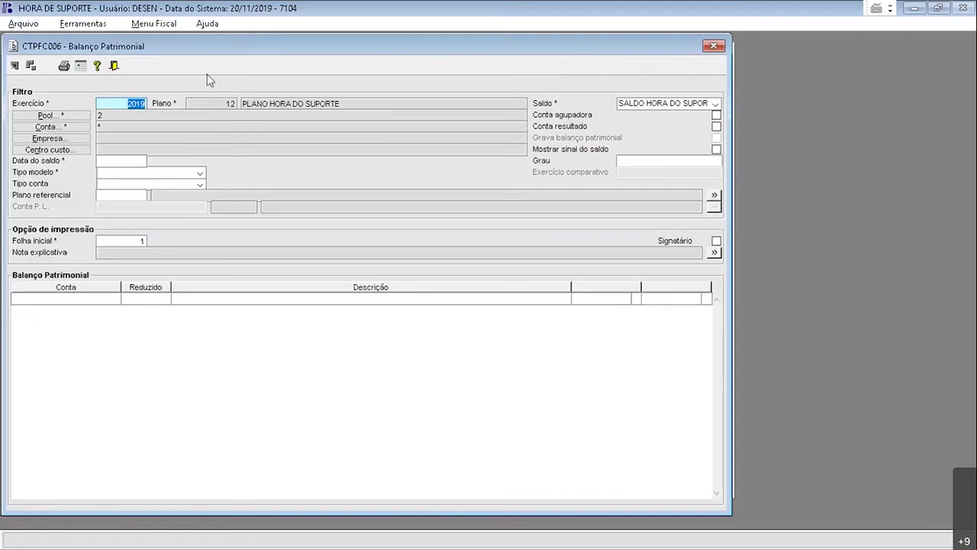
Step: Include all analytic accounts of the plan and company 007 HORA DE SUPORTE in the balance sheet filter
left_click(77, 126)
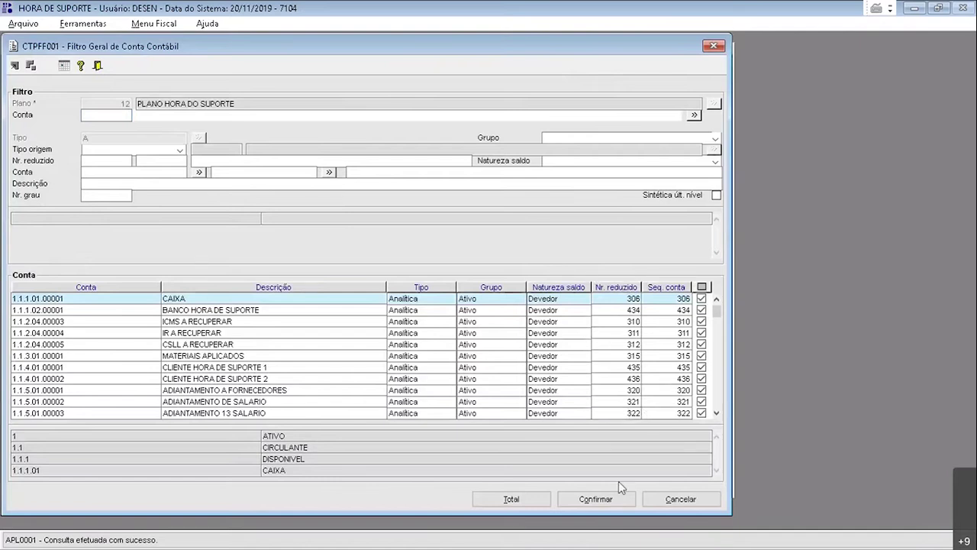
left_click(595, 499)
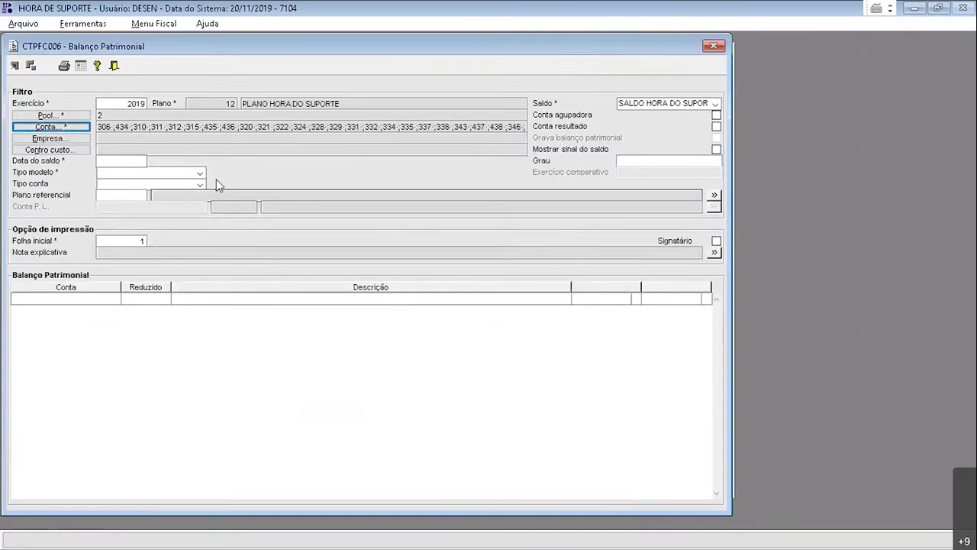
left_click(69, 141)
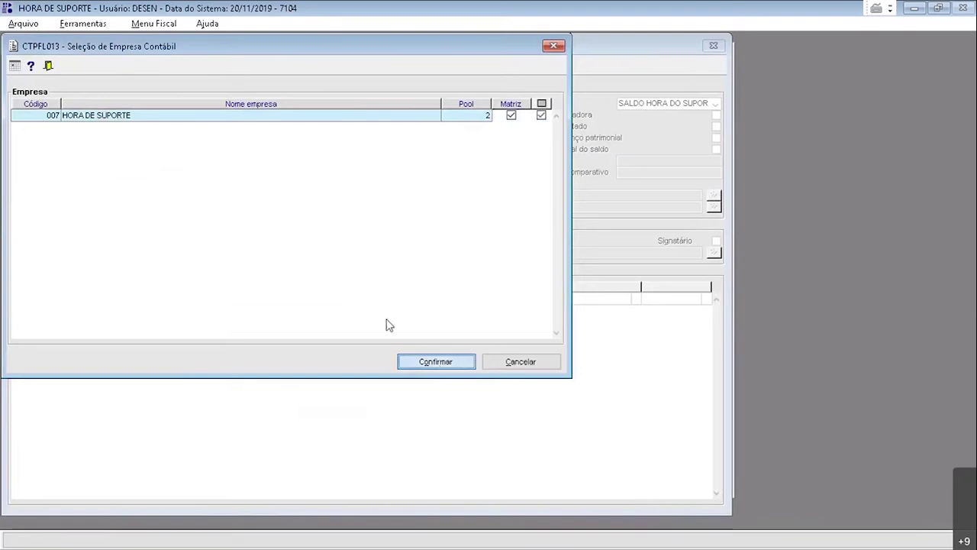
key("Return")
Step: Set the balance sheet's balance date to 31/12/2019 and its model type to Modelo I
left_click(126, 161)
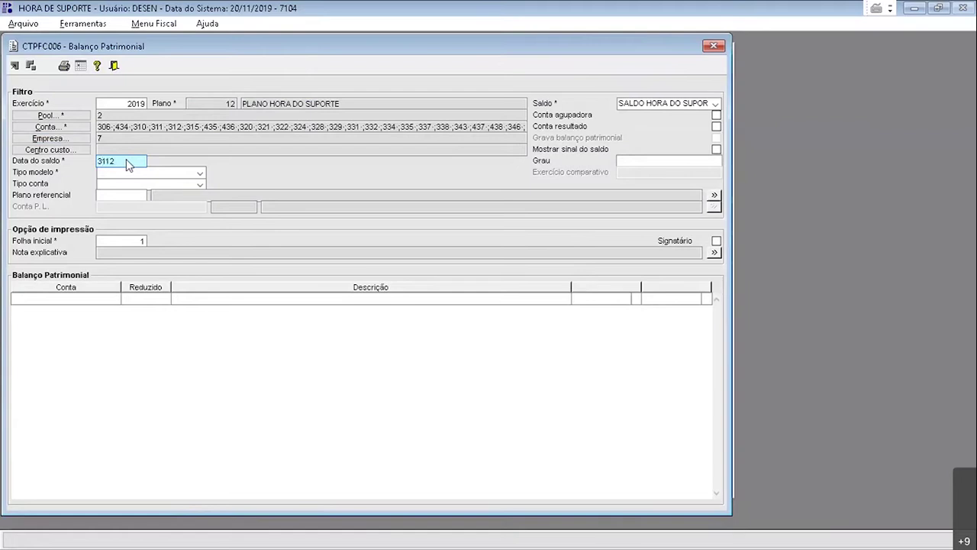
type("9")
key("Tab")
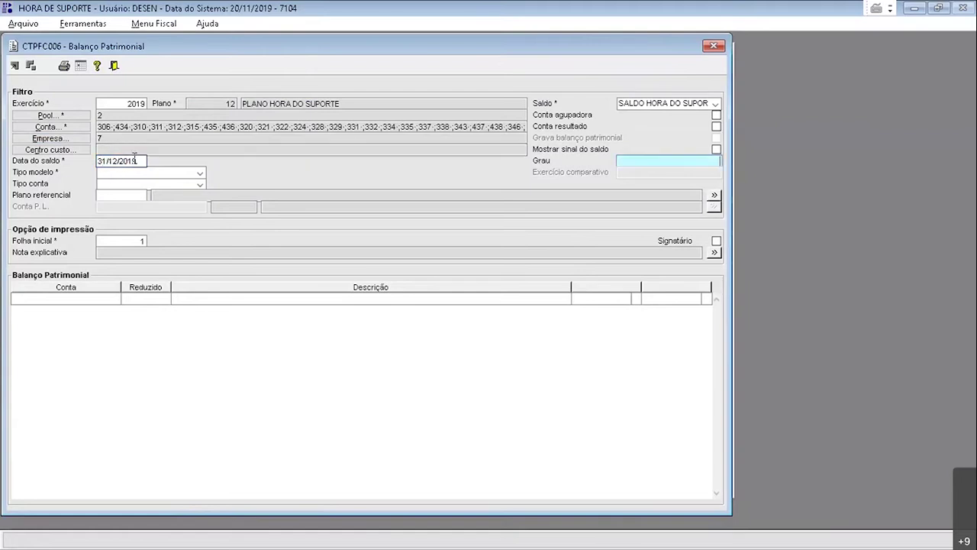
left_click(133, 177)
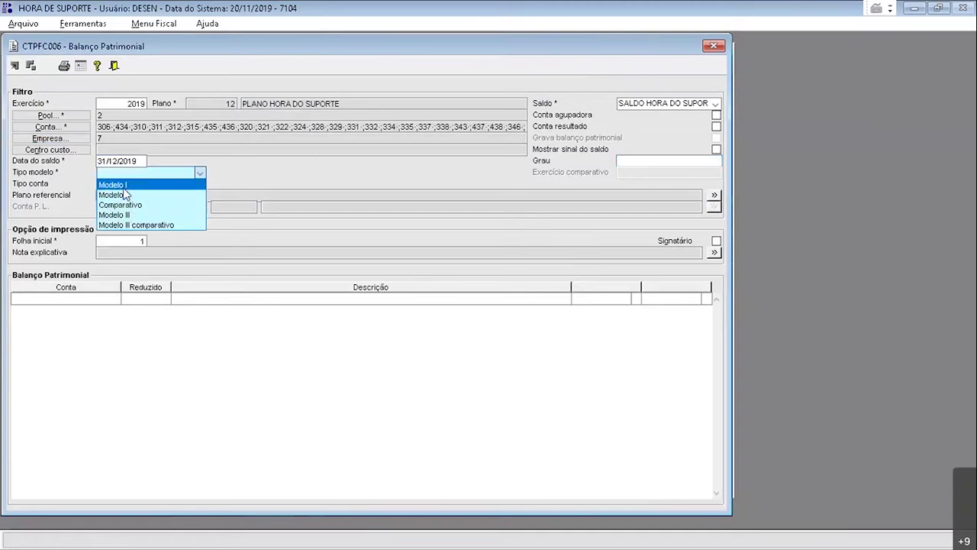
left_click(123, 184)
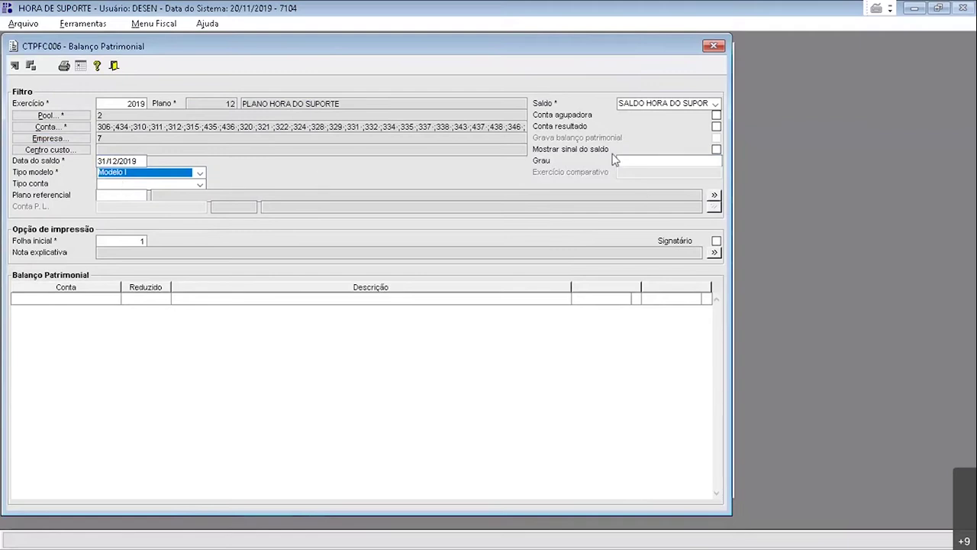
Step: Enable Conta resultado and Grava balanço patrimonial, and generate the 2019 balance sheet
left_click(716, 127)
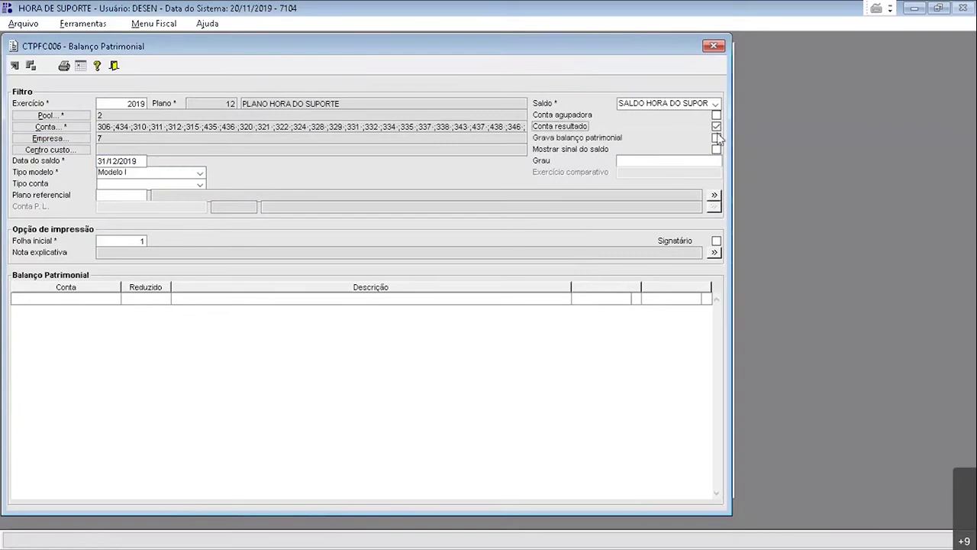
left_click(716, 138)
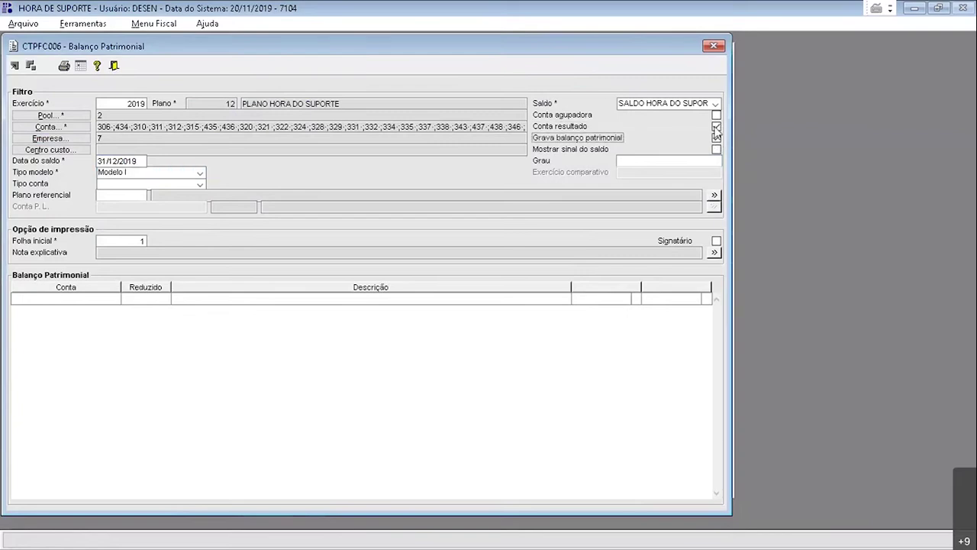
left_click(716, 127)
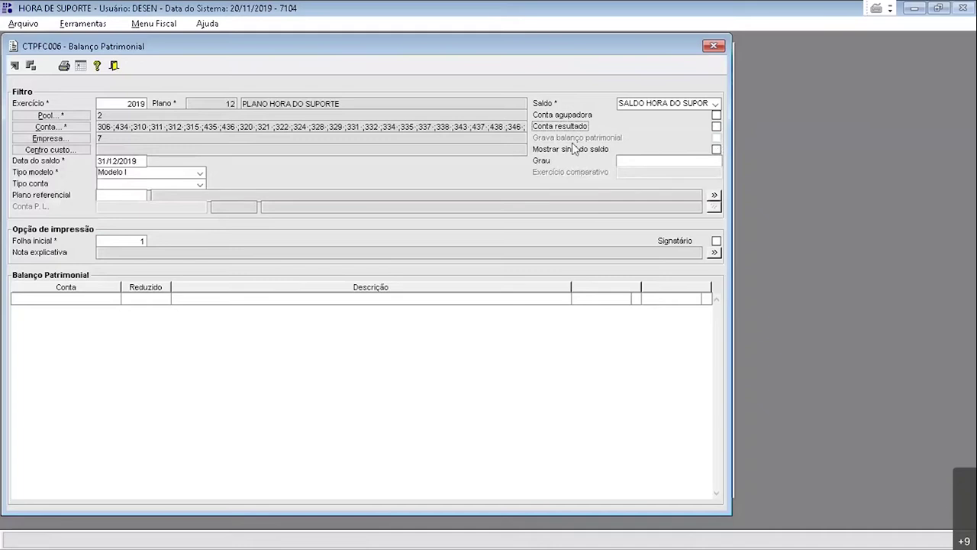
left_click(717, 127)
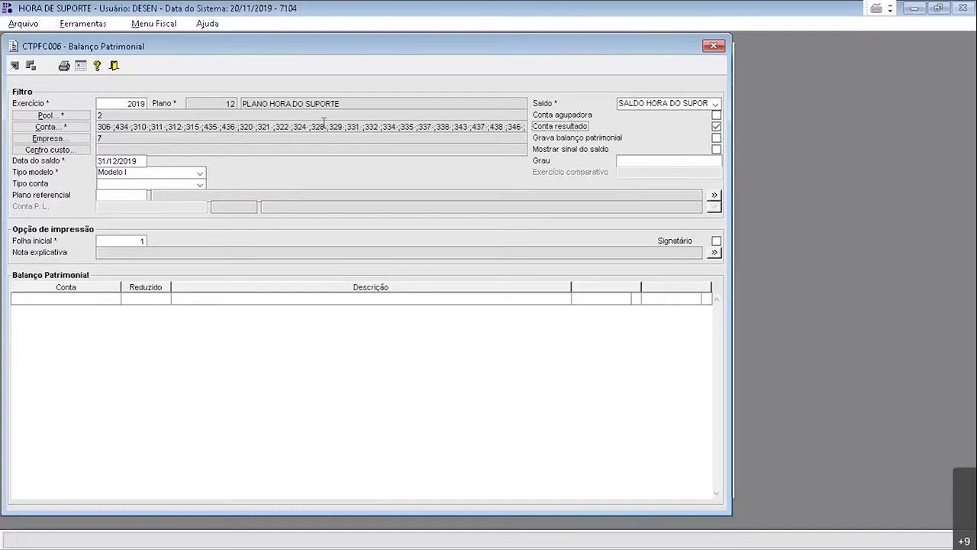
left_click(715, 139)
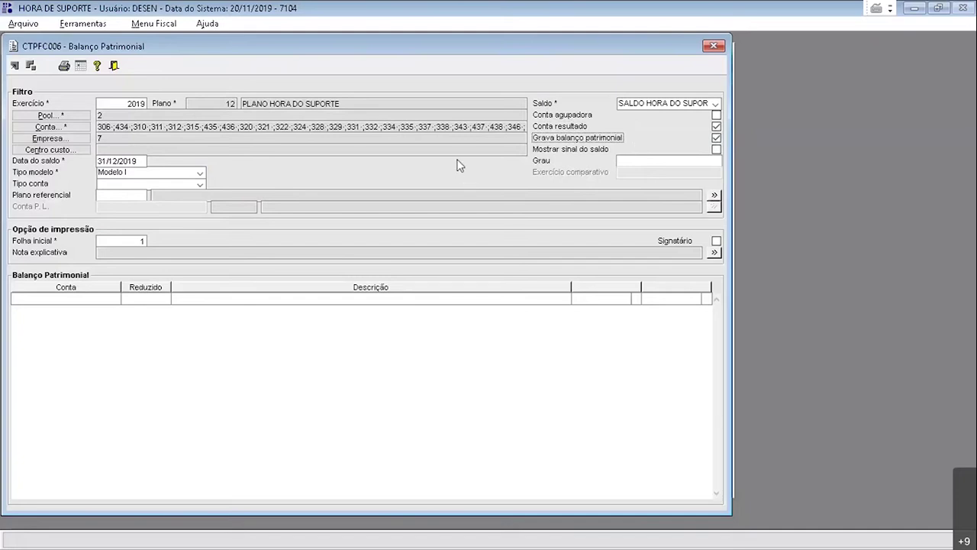
key("F8")
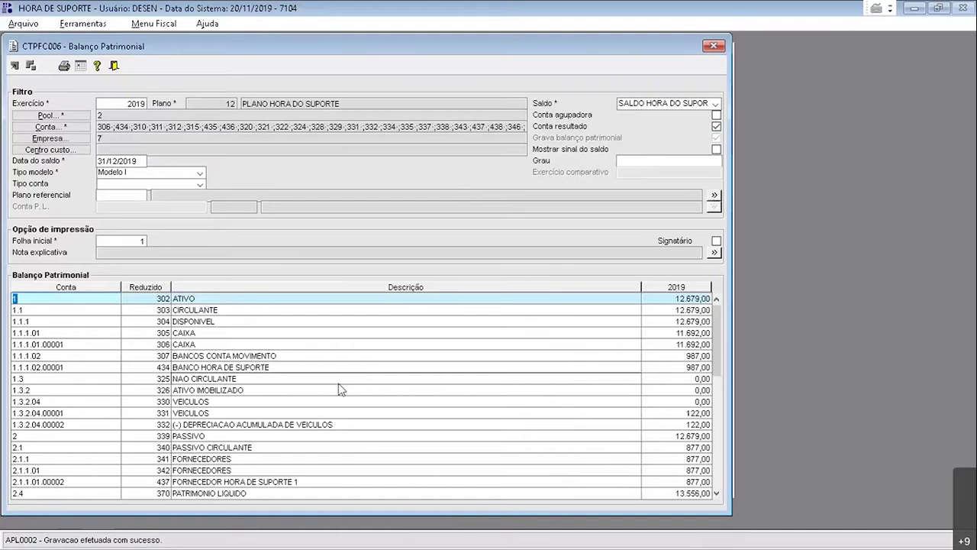
left_click(120, 195)
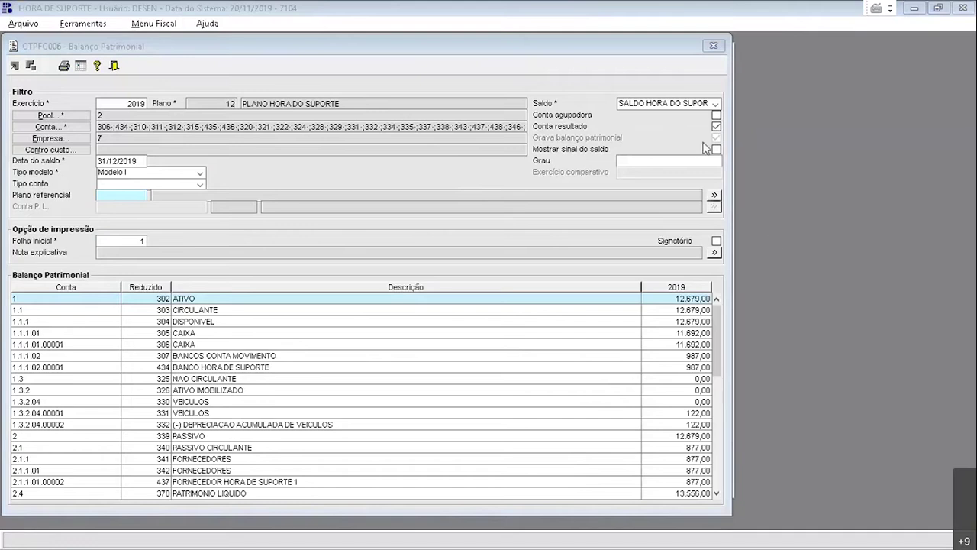
Step: Leave the balance sheet and open component CTPFM005 (Manutenção de Estrutura no Plano de Contas)
left_click(713, 45)
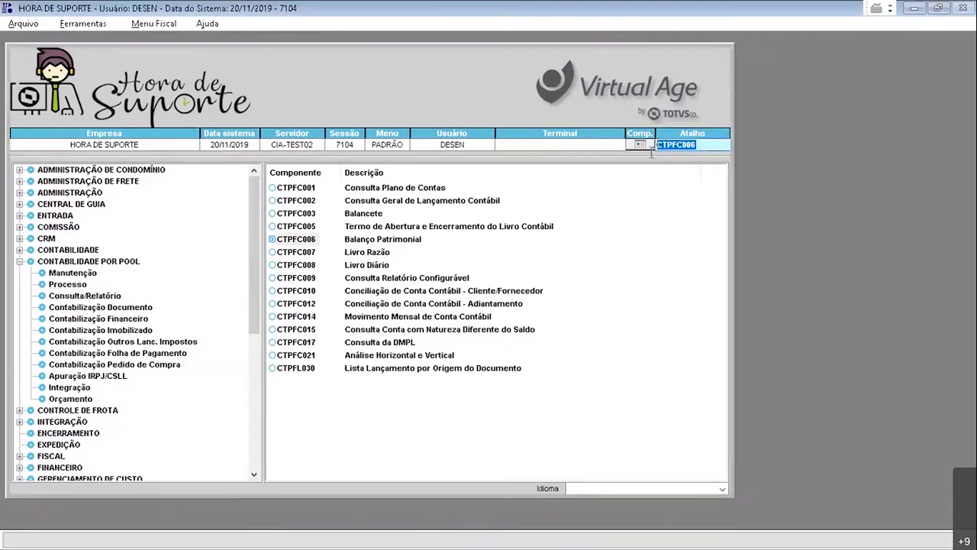
type("CTPFM005")
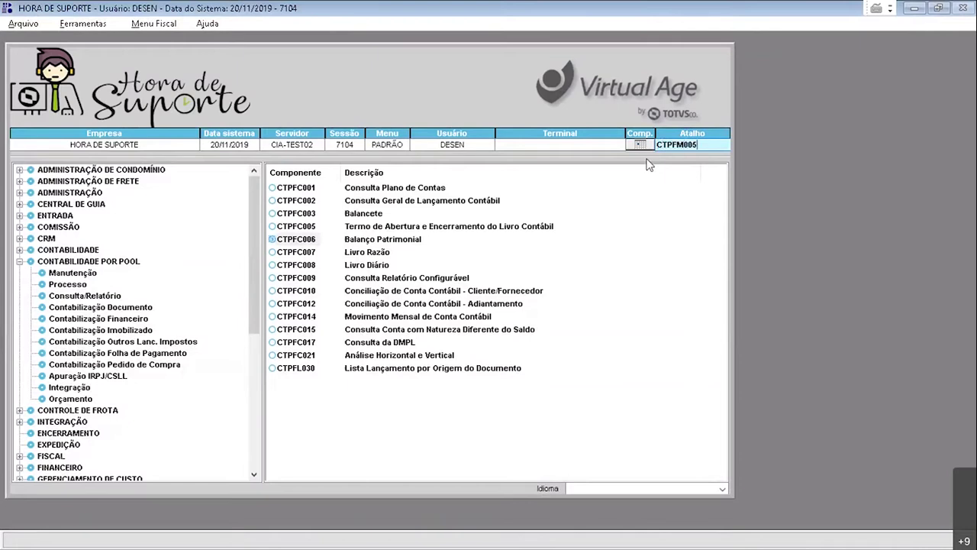
key("Return")
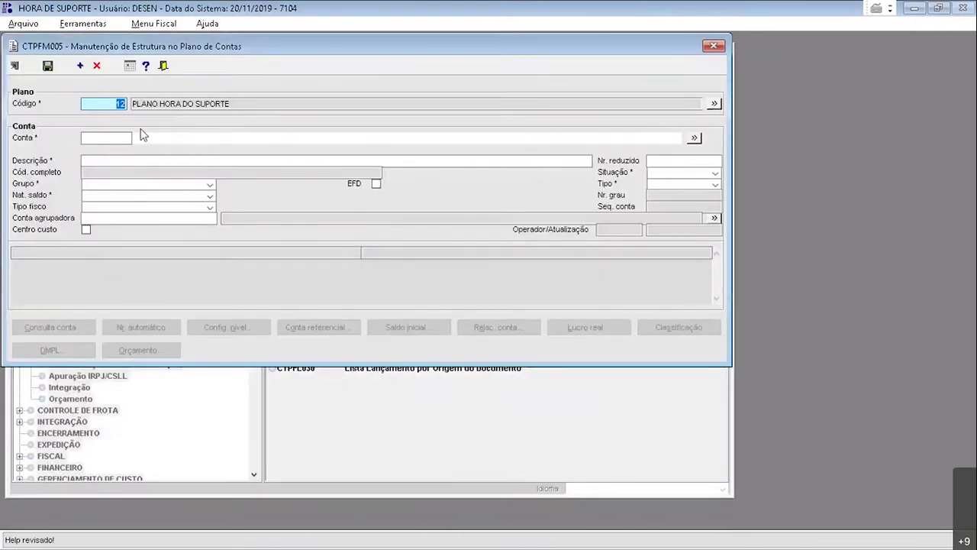
Step: Load account 1.1.1.01.00001 (CAIXA) of plan 12 and view the available Tipo fisco options
key("Return")
type("111")
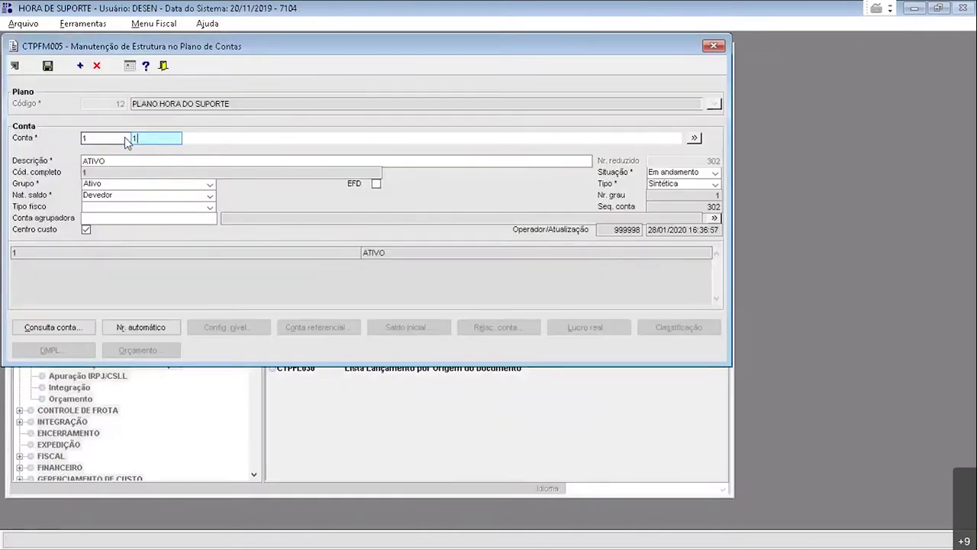
type("011")
key("Return")
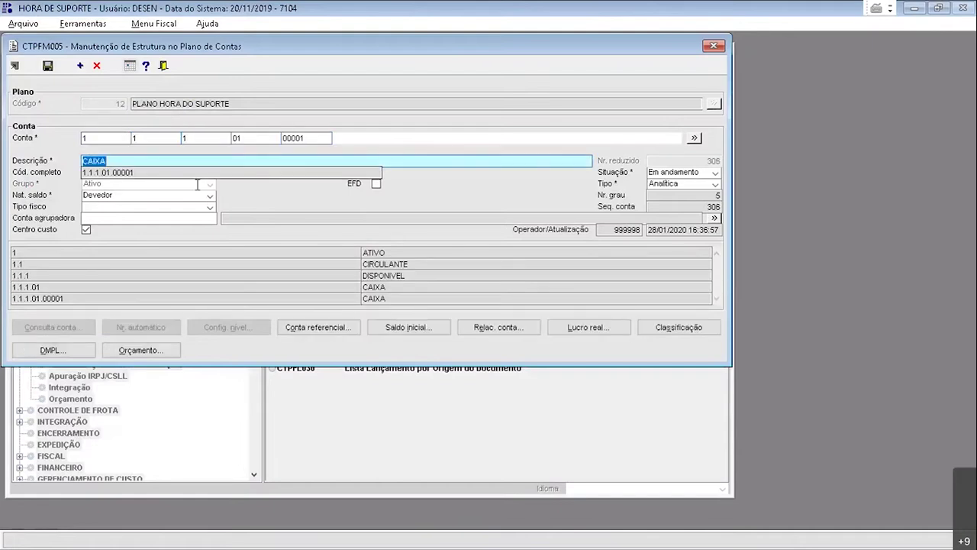
left_click(141, 208)
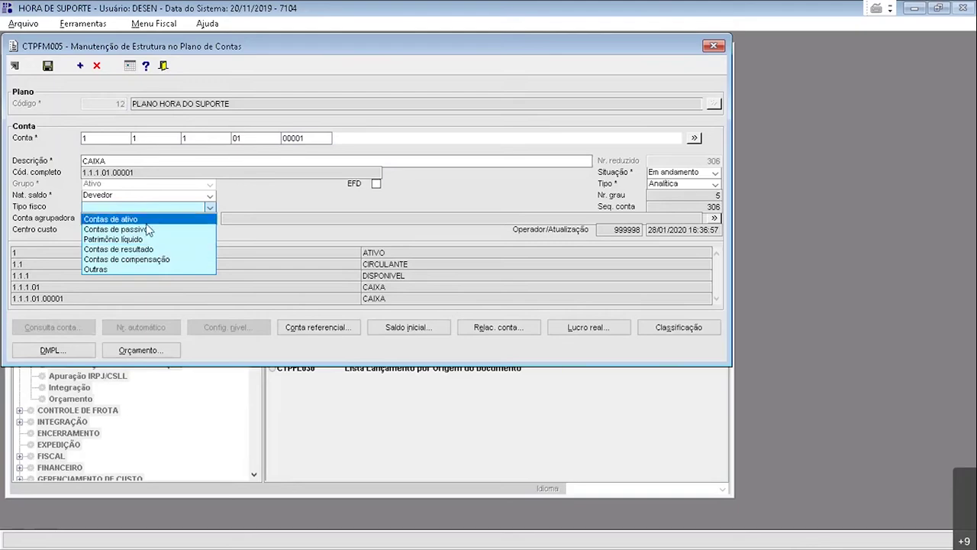
left_click(259, 197)
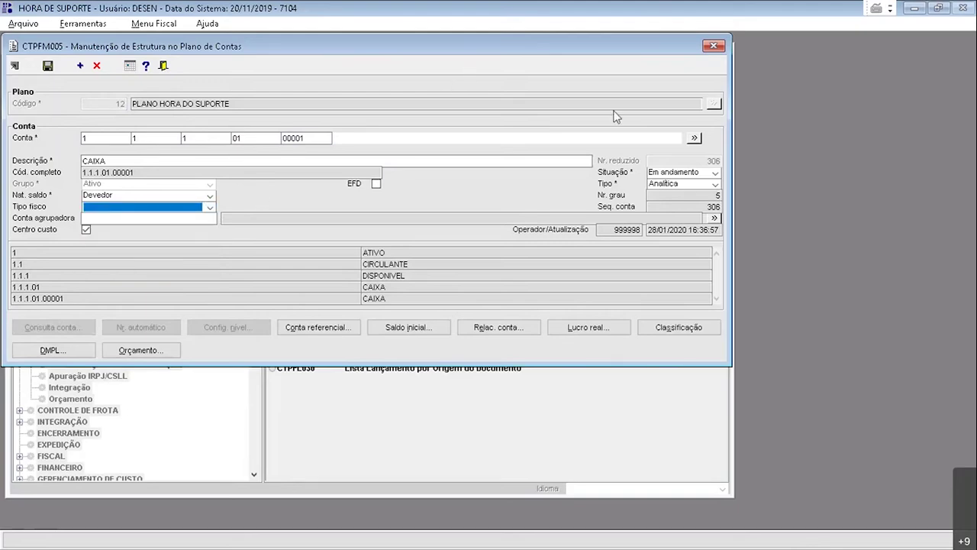
Step: Open component CTPFP020 (Alteração de Dados da Conta Contábil por Intervalo) and list the accounts under 1 (ATIVO) in the account filter
key("Escape")
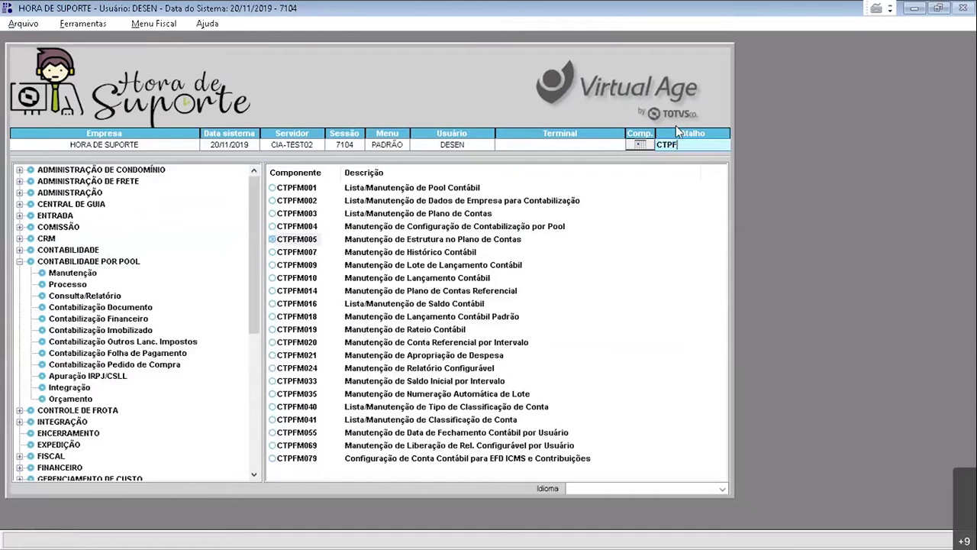
key("Return")
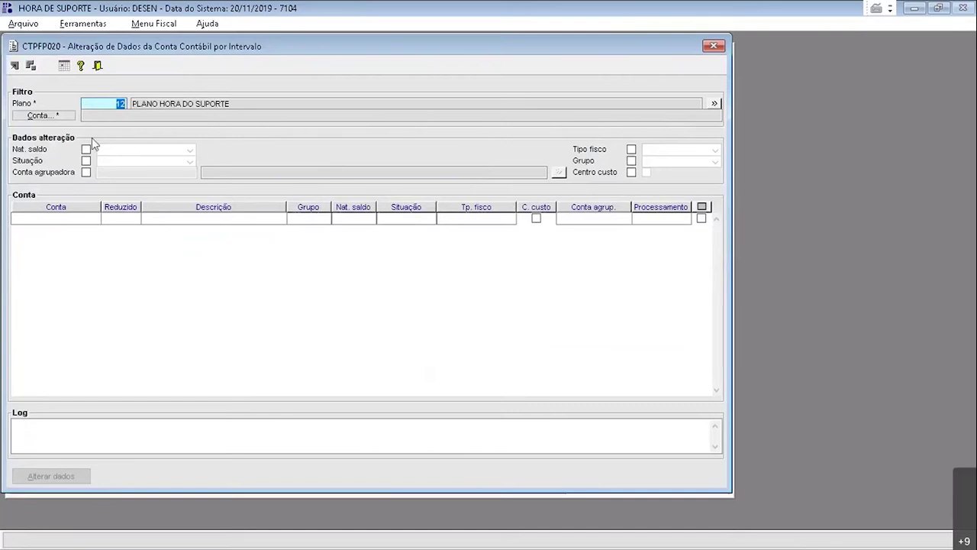
left_click(70, 115)
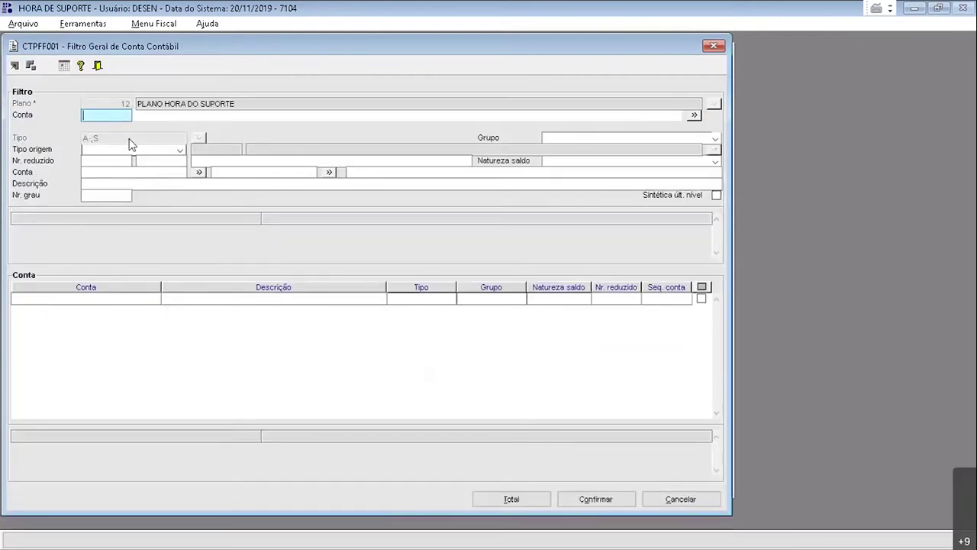
type("1")
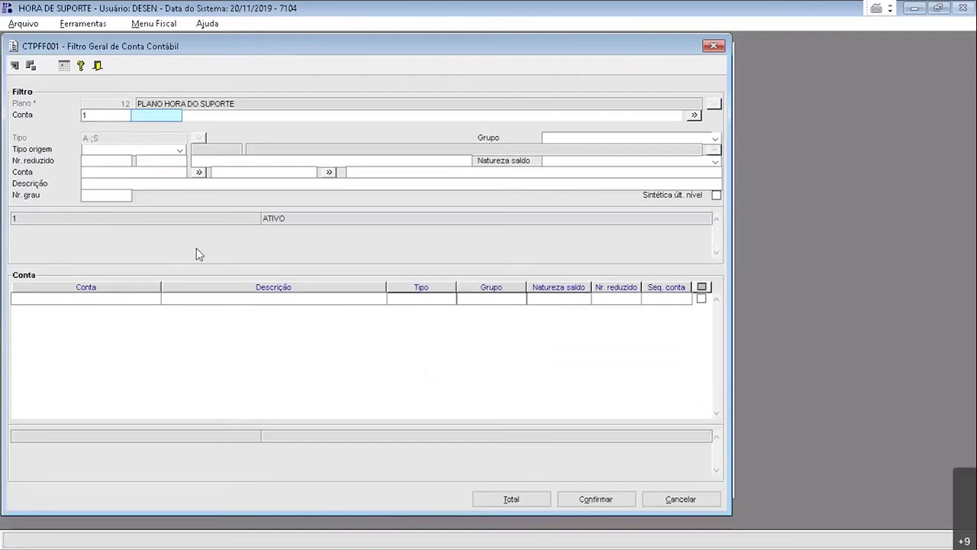
key("F8")
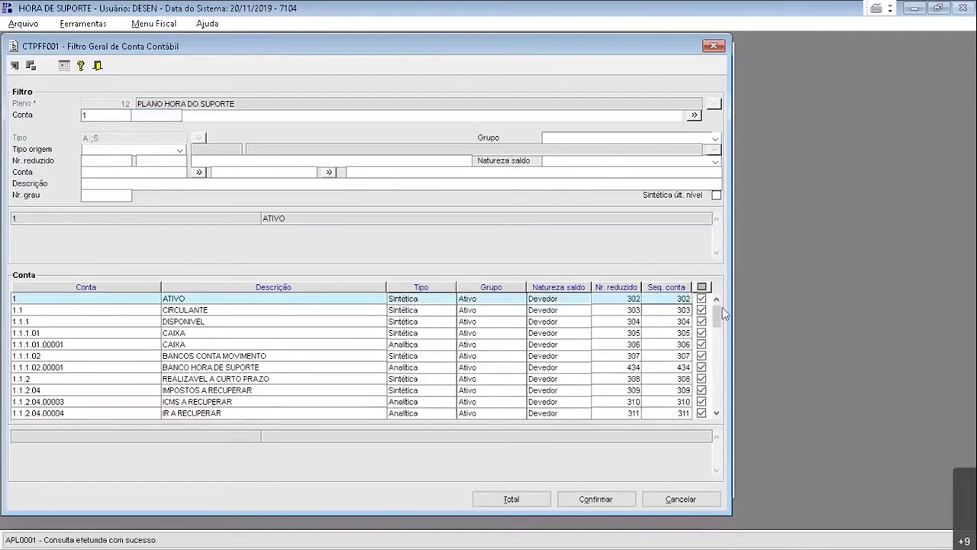
left_click_drag(721, 312, 716, 397)
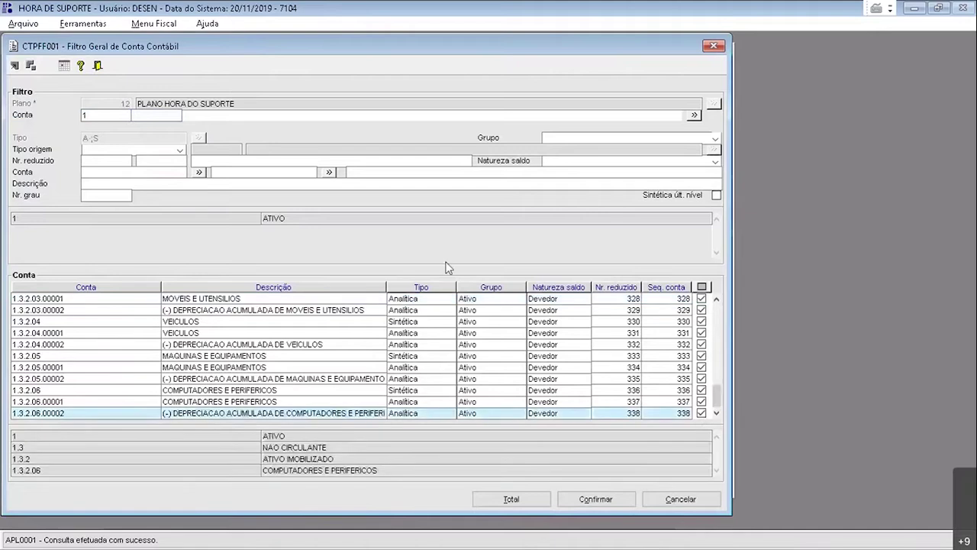
Step: Query the account filter for the accounts under 2 (PASSIVO) and 4 (RECEITAS)
left_click(96, 119)
type("2")
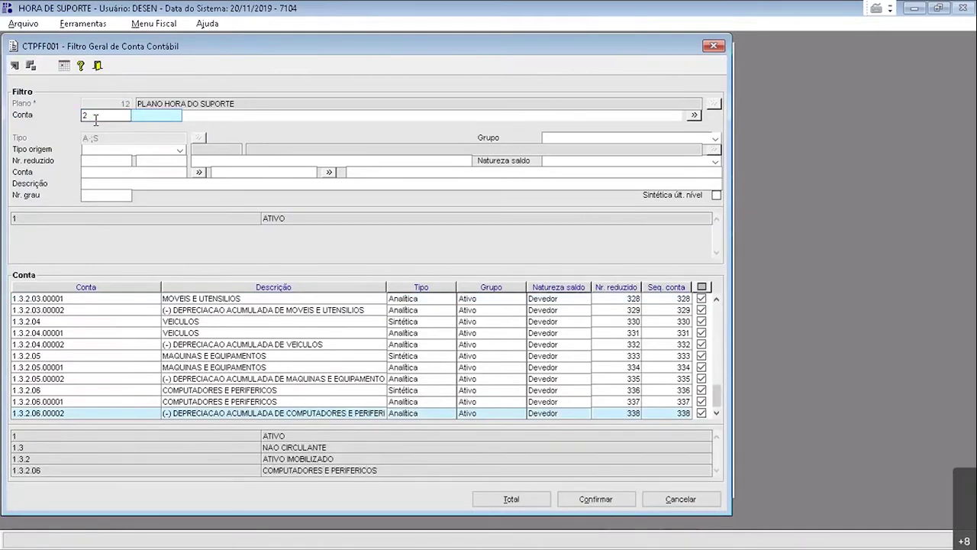
key("Return")
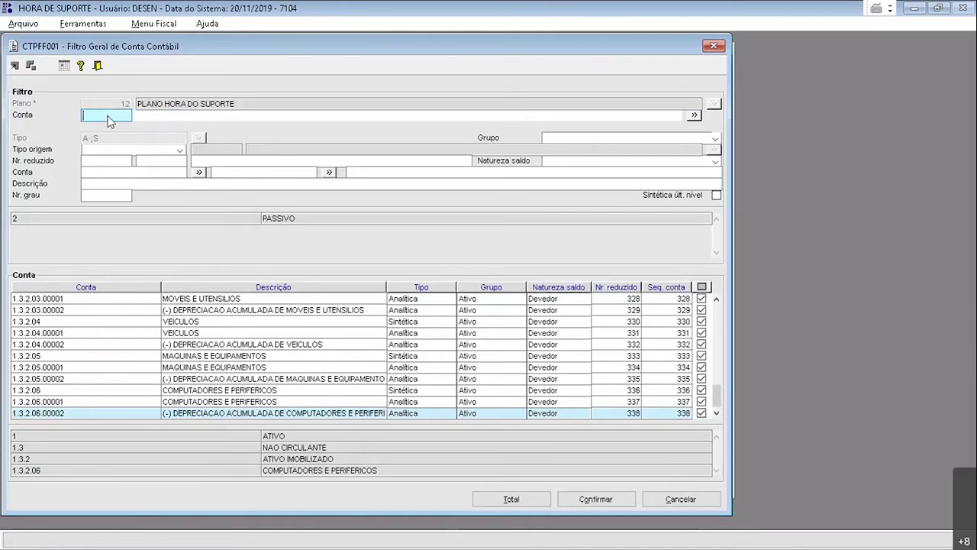
type("4")
key("Return")
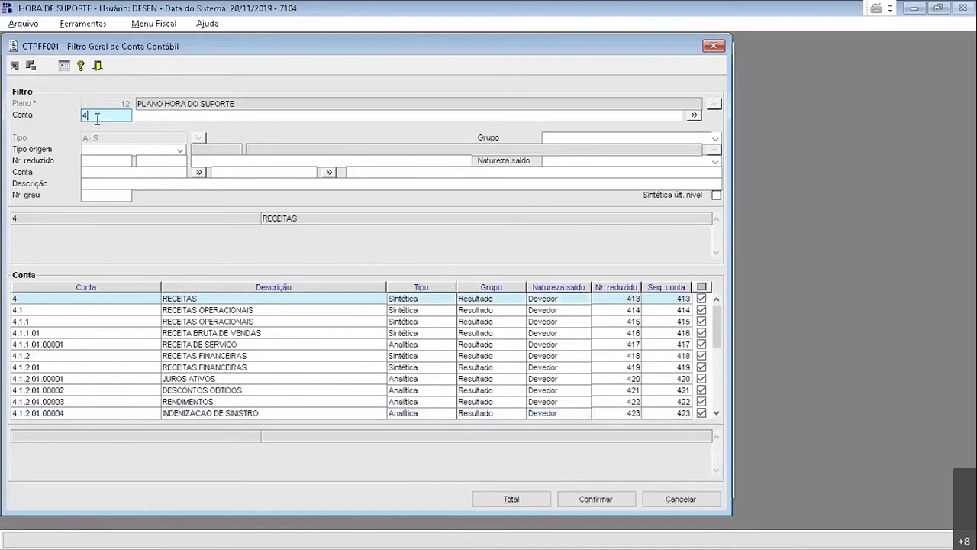
Step: Filter the accounts under 1 (ATIVO) again and confirm them as the selection for alteration
key("BackSpace")
type("1")
key("Return")
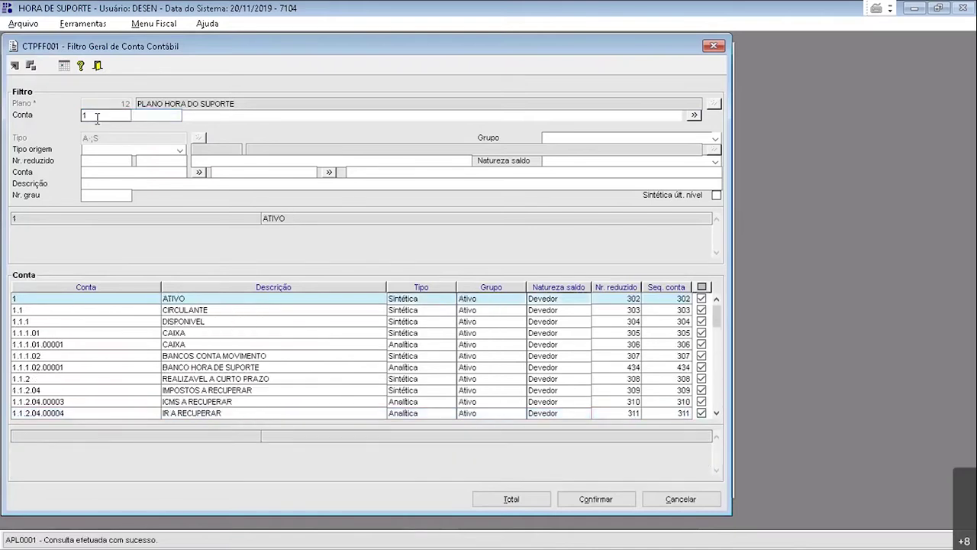
left_click(609, 500)
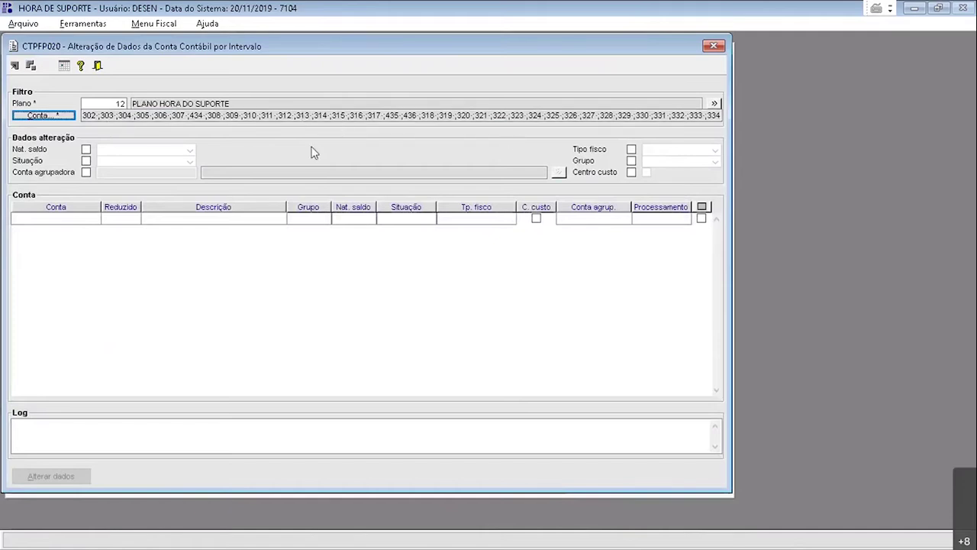
Step: Choose Contas de ativo as the new Tipo fisco and list the selected accounts, keeping all of them marked for alteration
left_click(631, 150)
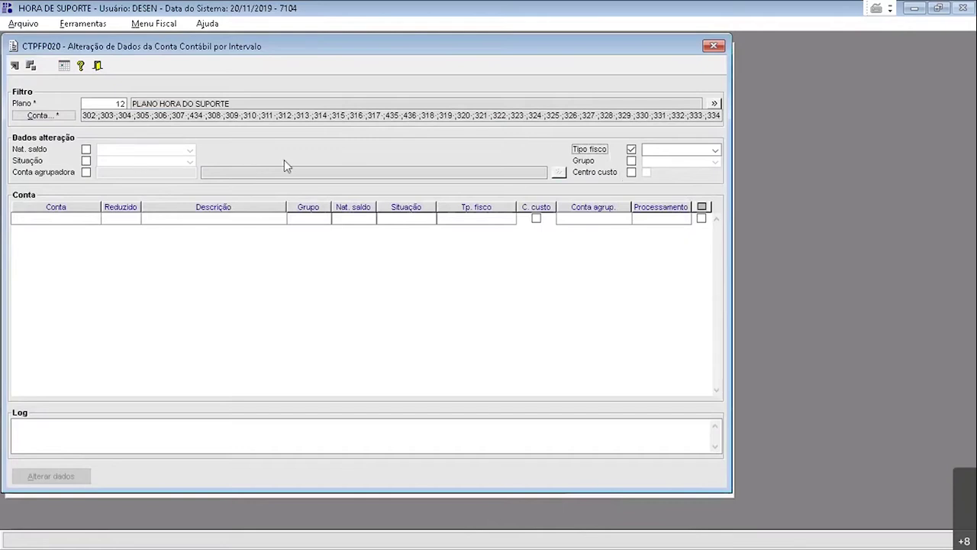
left_click(654, 151)
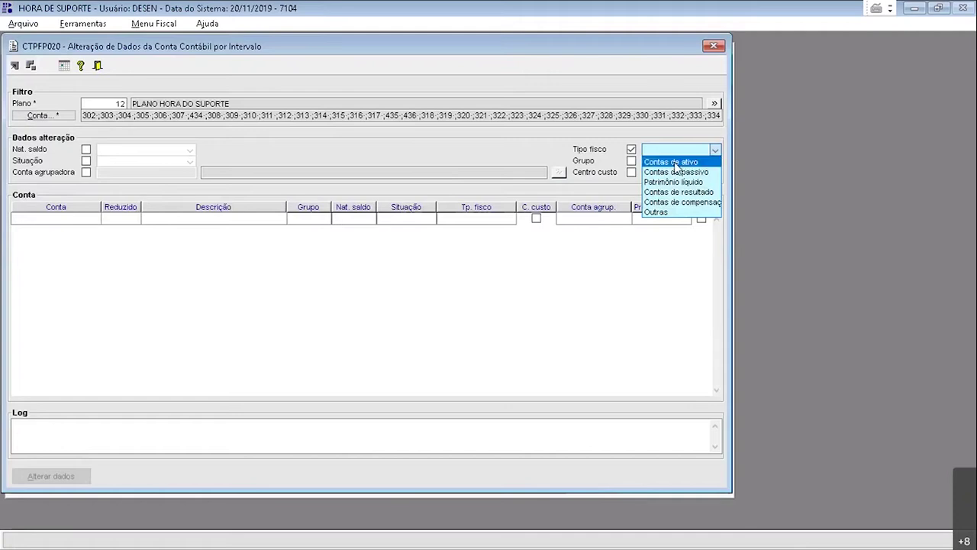
left_click(675, 163)
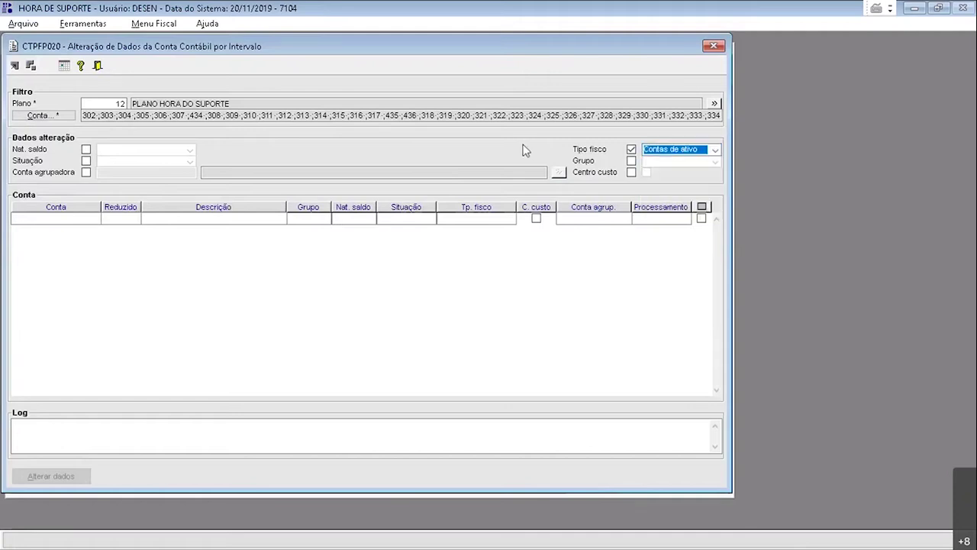
key("F8")
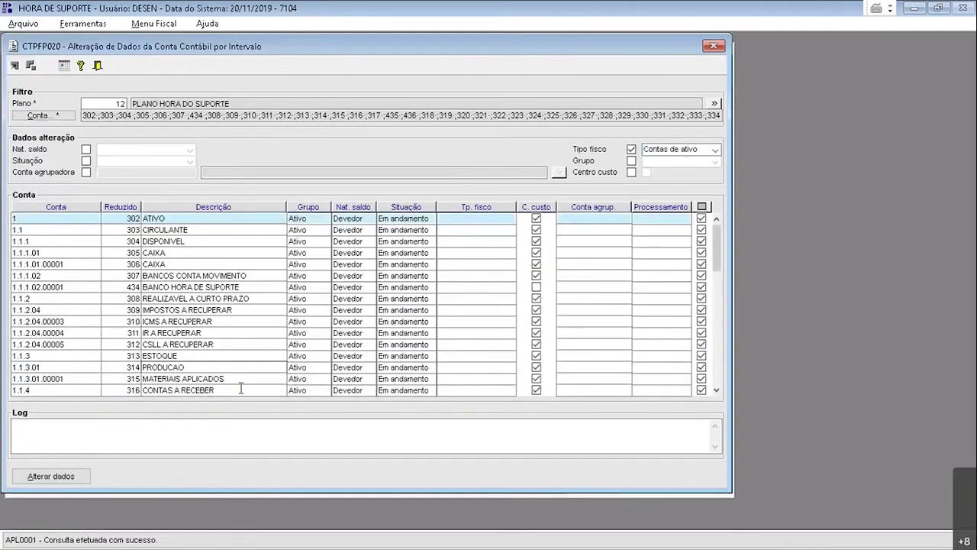
left_click(701, 219)
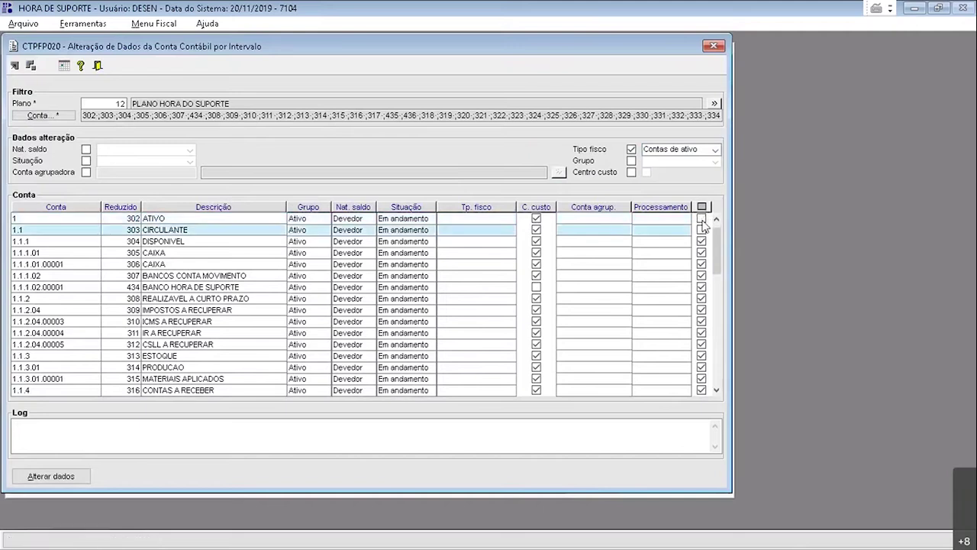
left_click(701, 219)
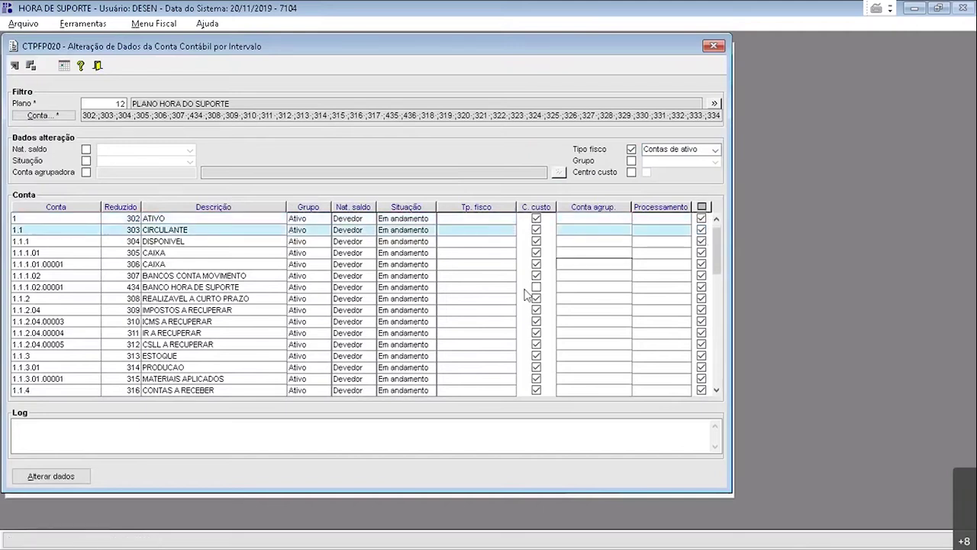
Step: Run the data alteration on the marked ATIVO accounts and accept the processing through to completion
left_click(71, 447)
left_click(72, 476)
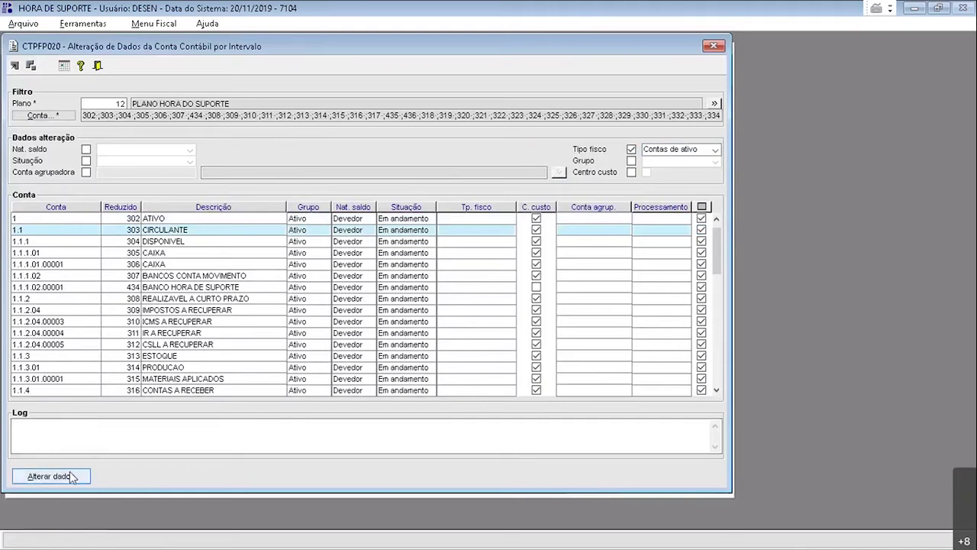
left_click(70, 478)
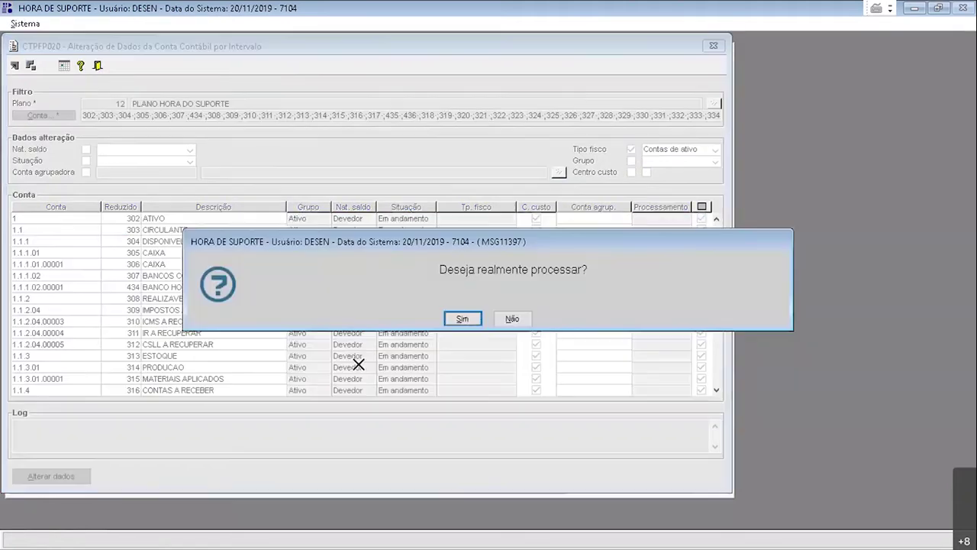
left_click(472, 320)
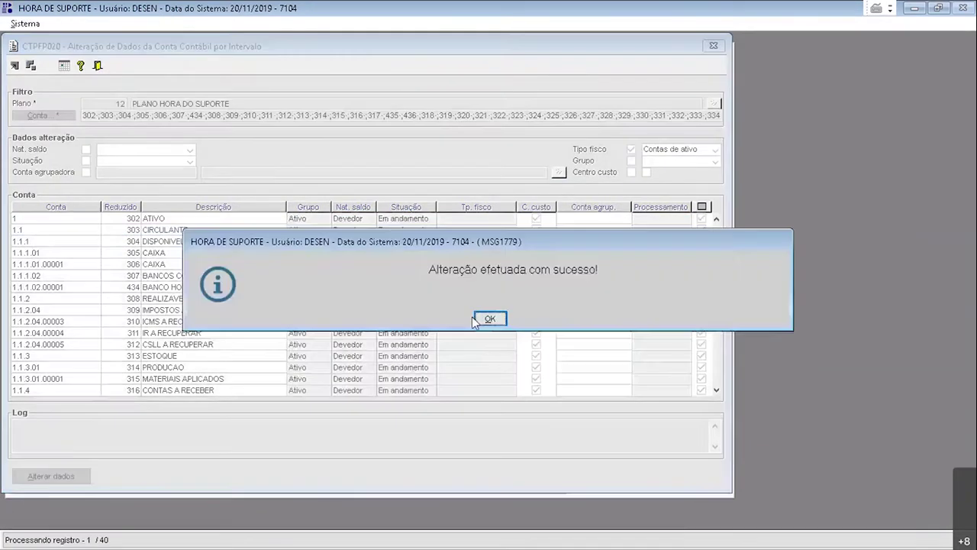
left_click(489, 320)
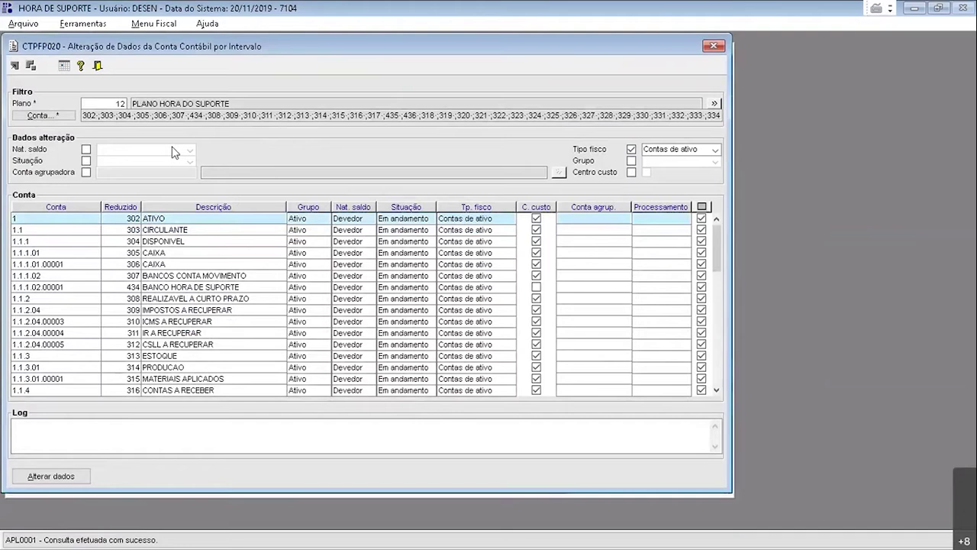
Step: Examine the Nat. saldo and Grupo alteration options, leaving both disabled again
left_click(86, 150)
left_click(115, 151)
left_click(115, 150)
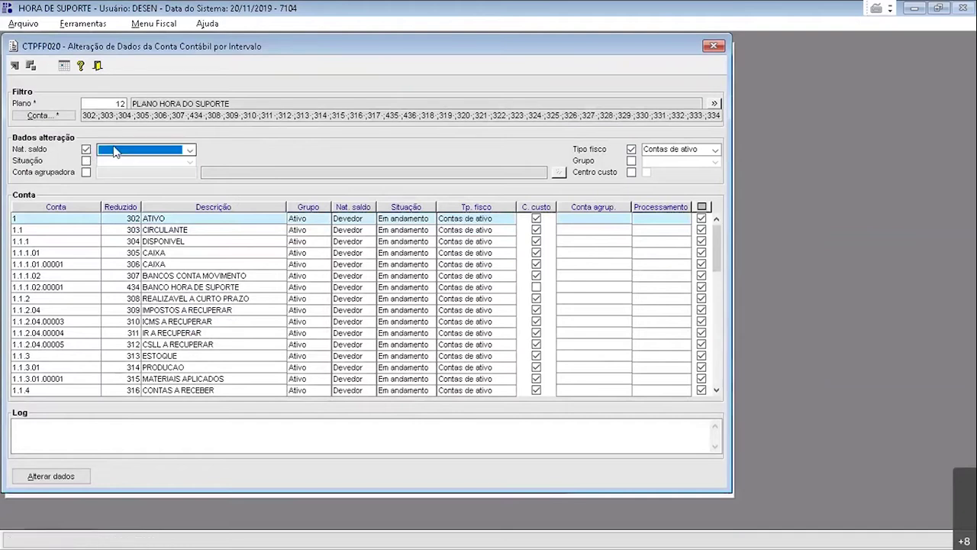
left_click(87, 149)
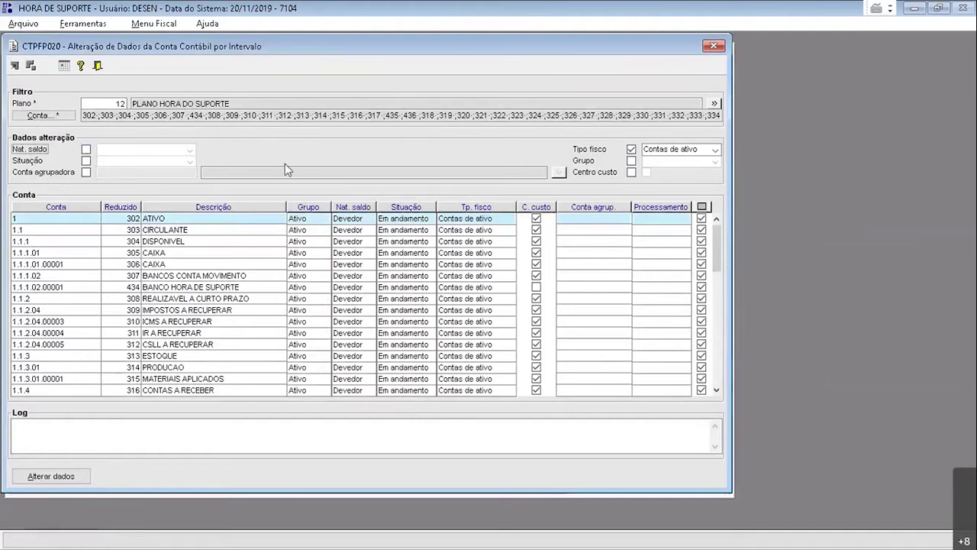
left_click(631, 161)
left_click(645, 163)
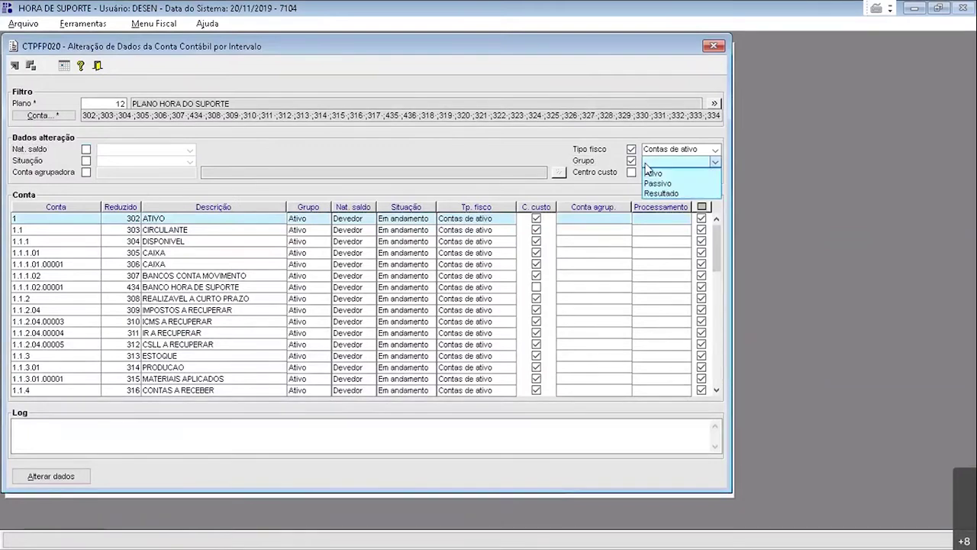
left_click(645, 162)
left_click(630, 162)
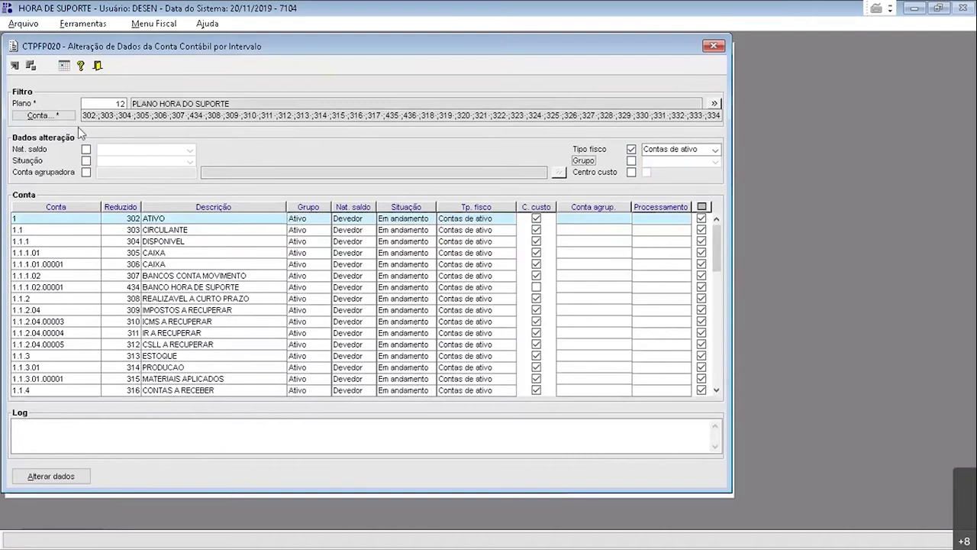
Step: Clear the form and list the accounts under 4 of plan 12 in the account filter, reviewing the whole list
key("Escape")
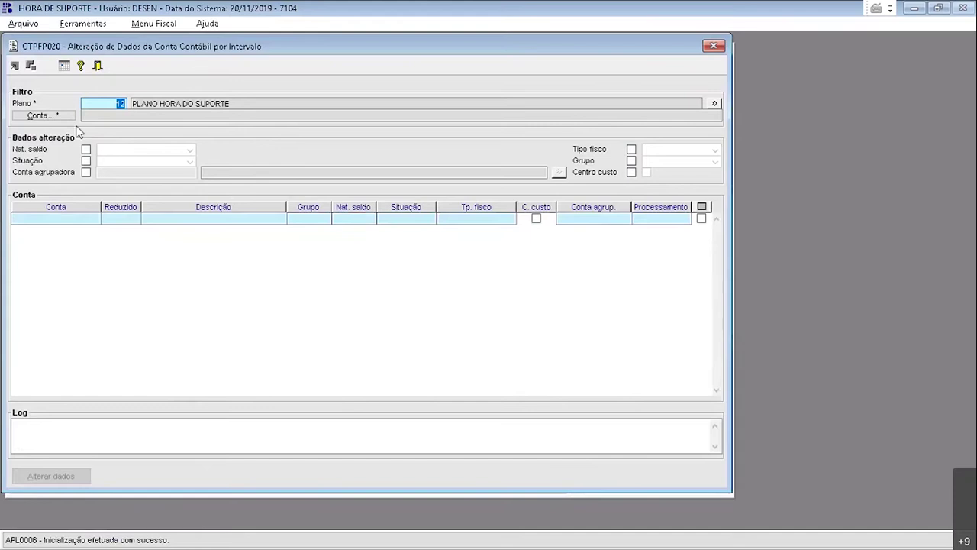
left_click(61, 116)
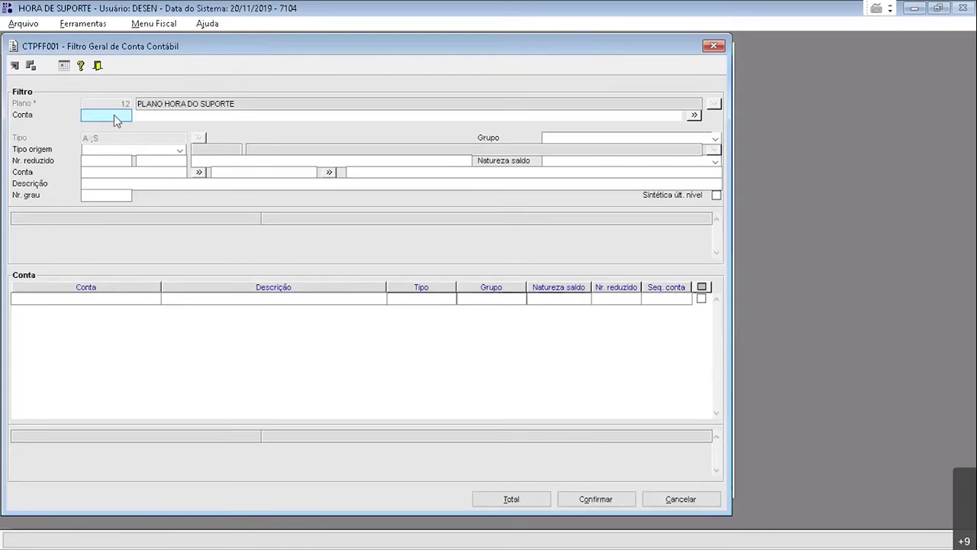
key("Tab")
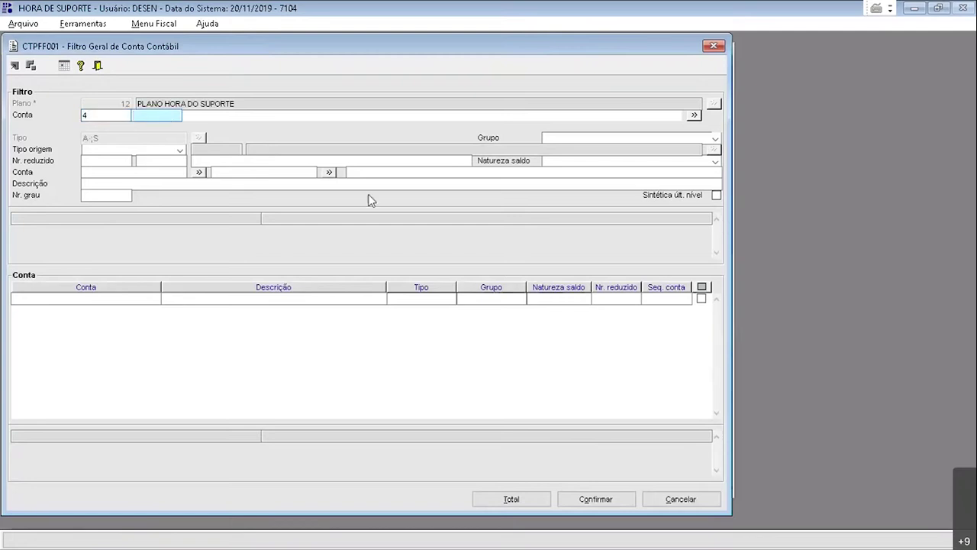
key("F8")
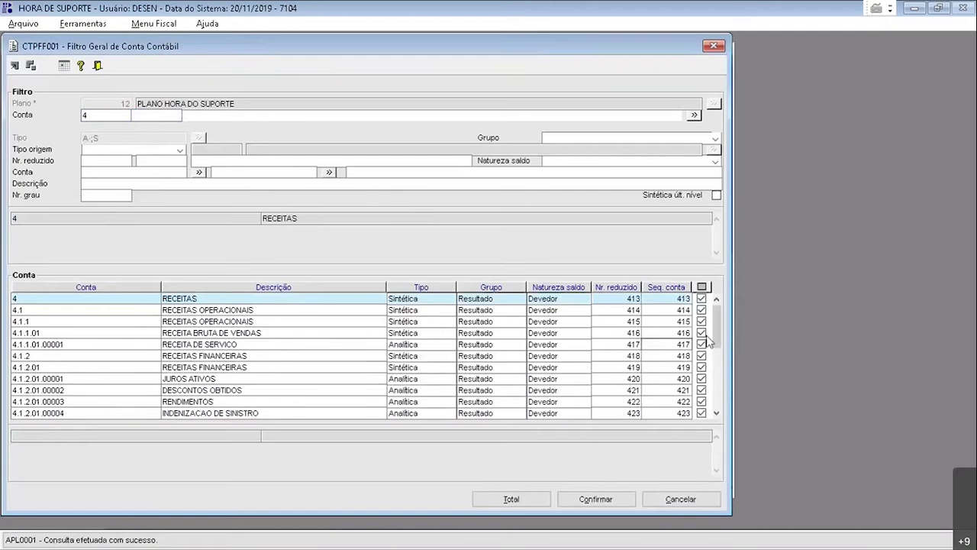
left_click_drag(715, 338, 716, 408)
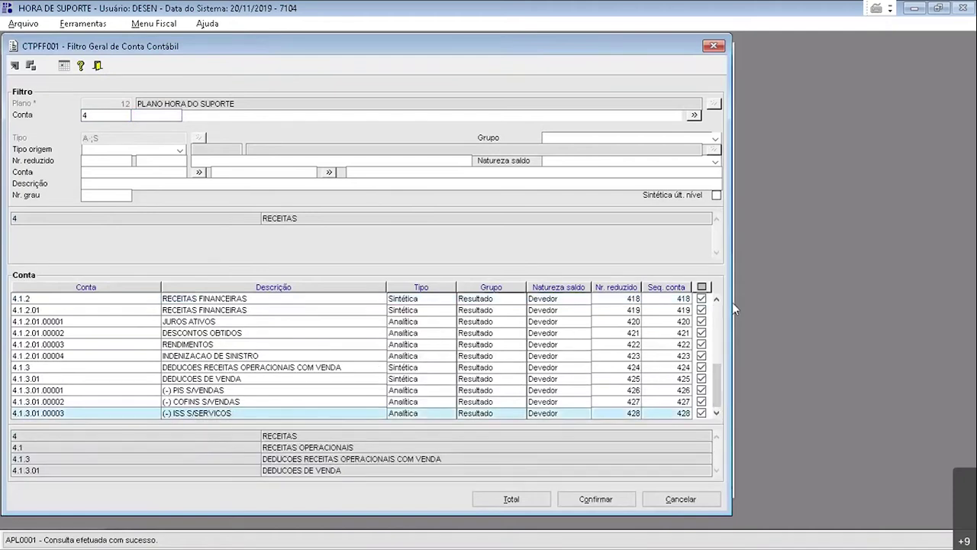
left_click_drag(716, 374, 723, 294)
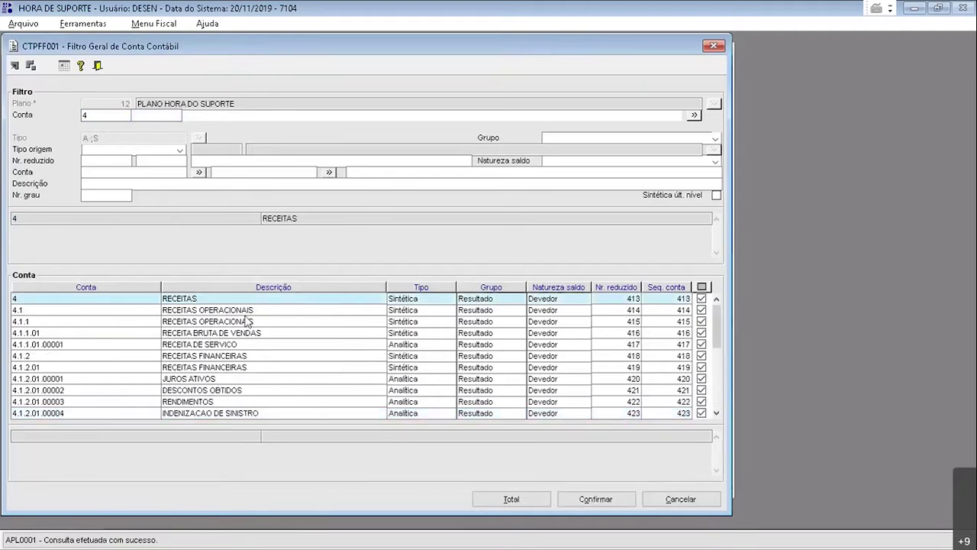
Step: Unmark all listed accounts and mark only 4.1.1.01.00001 (RECEITA DE SERVICO)
left_click(207, 344)
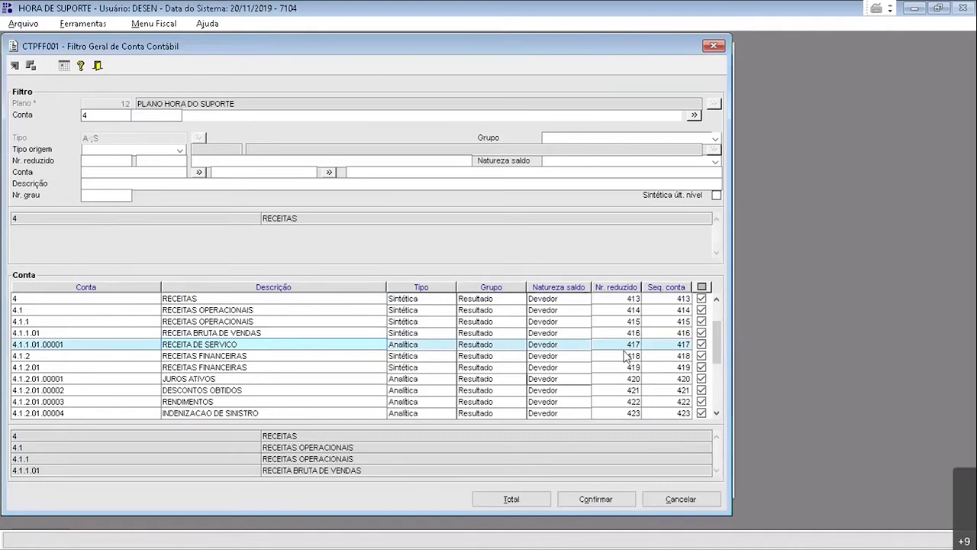
left_click(702, 286)
left_click(702, 344)
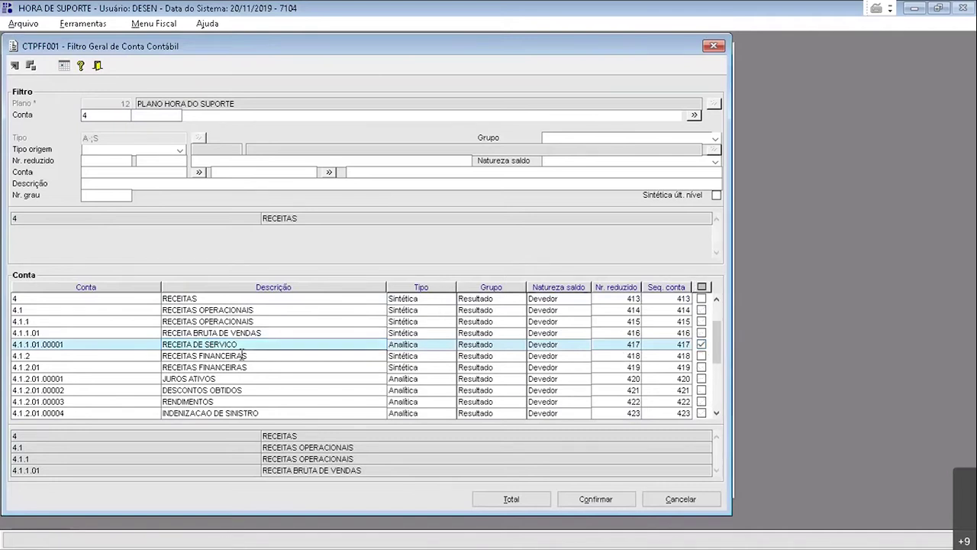
Step: Trace the parent accounts of RECEITA DE SERVICO, mark 4, 4.1, 4.1.1 and 4.1.1.01 as well, and confirm the selection
left_click(50, 333)
left_click(43, 320)
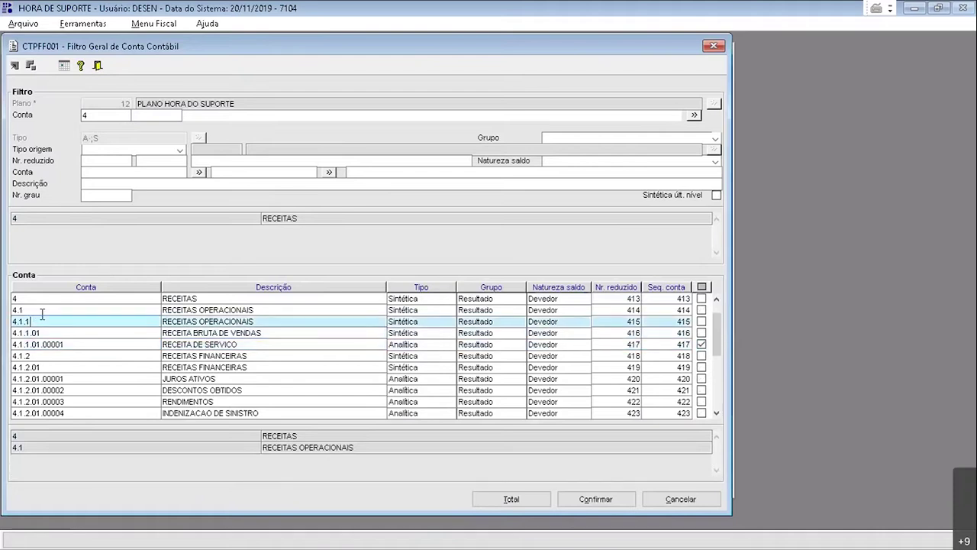
left_click(42, 310)
left_click(37, 299)
left_click(37, 309)
left_click(38, 320)
left_click(38, 332)
left_click(58, 344)
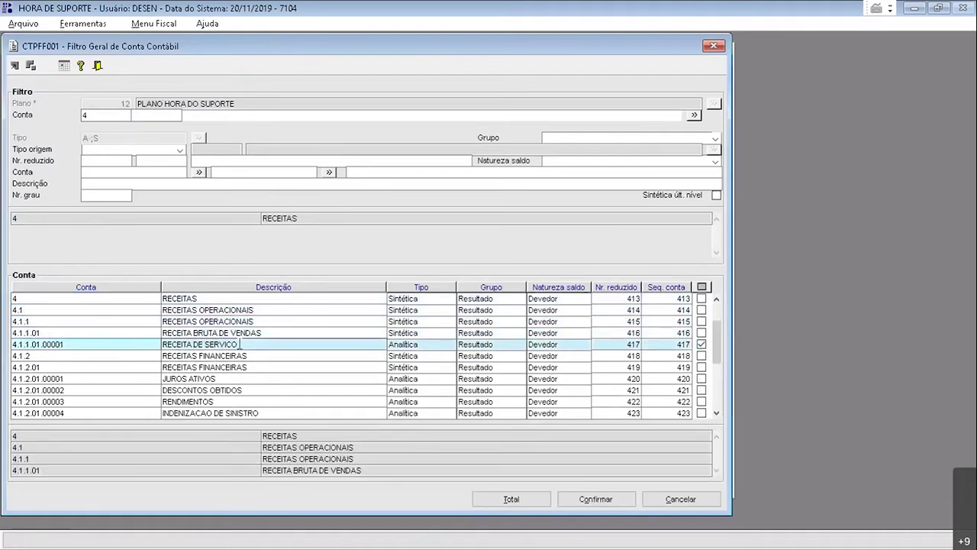
left_click(700, 309)
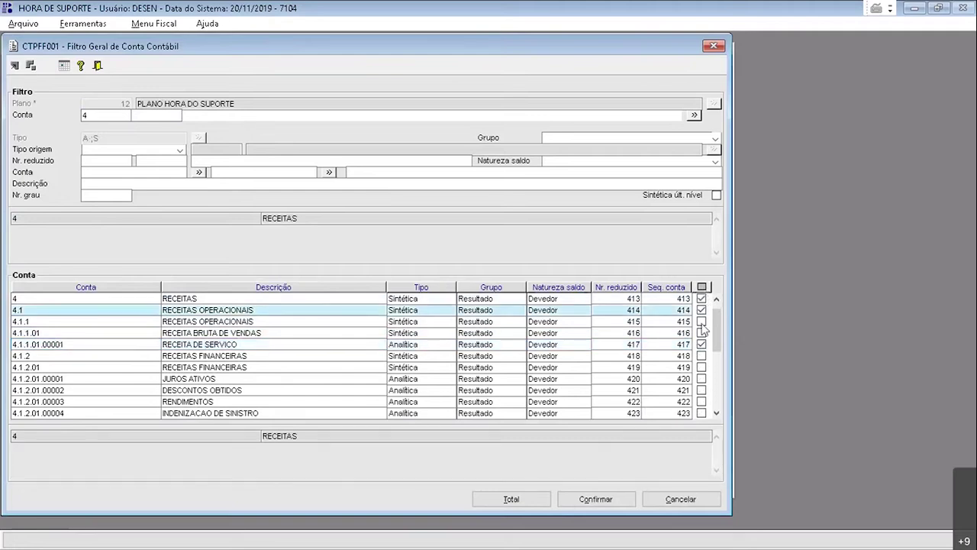
left_click(701, 333)
left_click(702, 322)
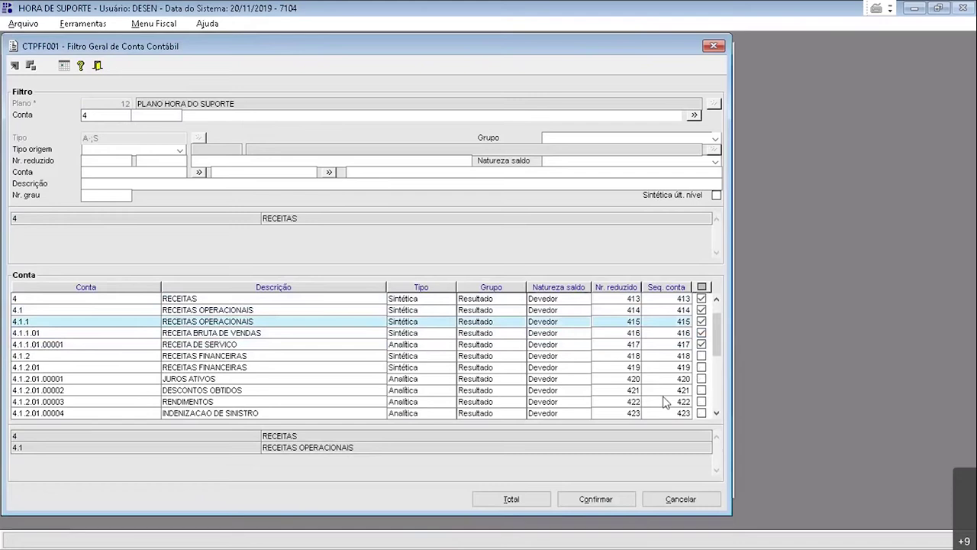
left_click(612, 498)
Step: Enable Tipo fisco for the selected revenue accounts, view its choices, and close the component without running the alteration
left_click(631, 150)
left_click(653, 151)
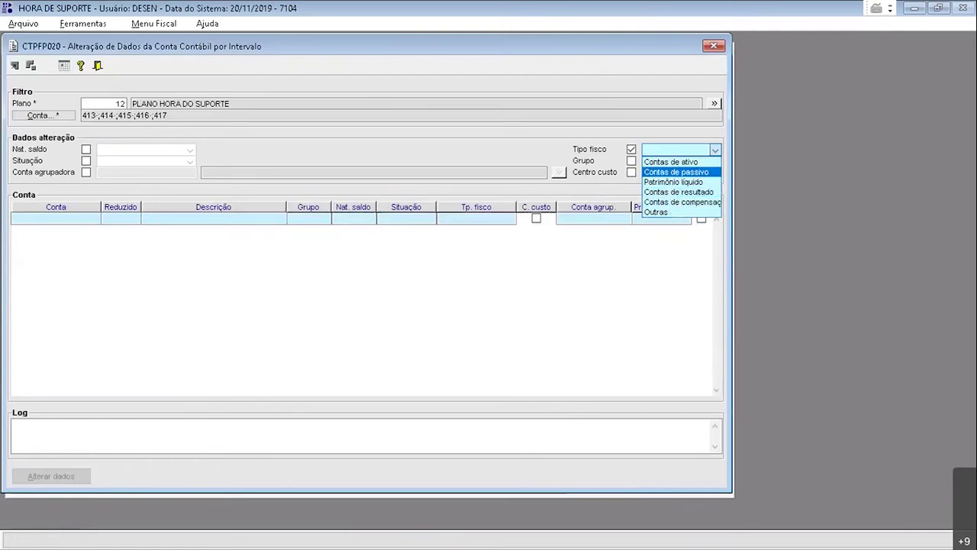
key("alt+Tab")
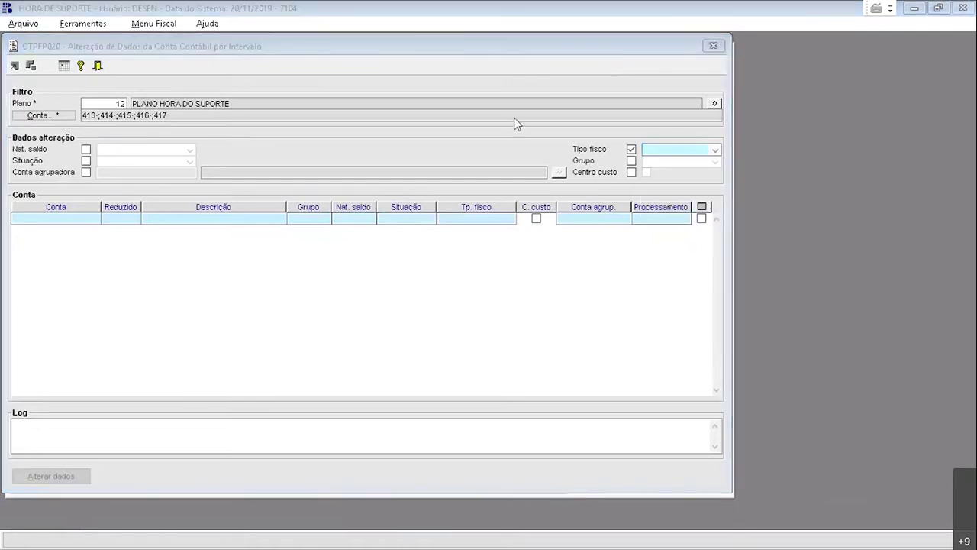
left_click(471, 45)
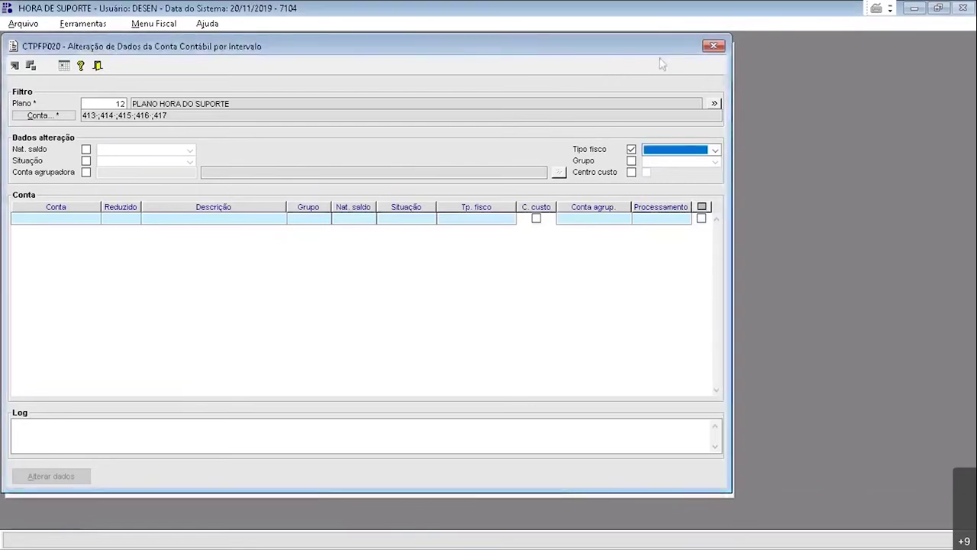
left_click(714, 48)
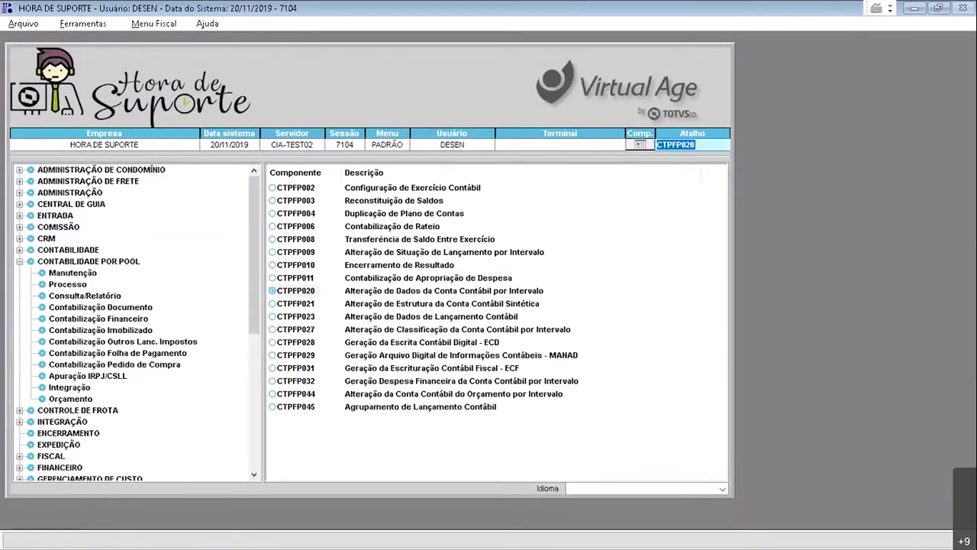
Step: Open component CTPFM020 (Manutenção de Conta Referencial por Intervalo)
left_click(690, 279)
left_click(702, 149)
type("C")
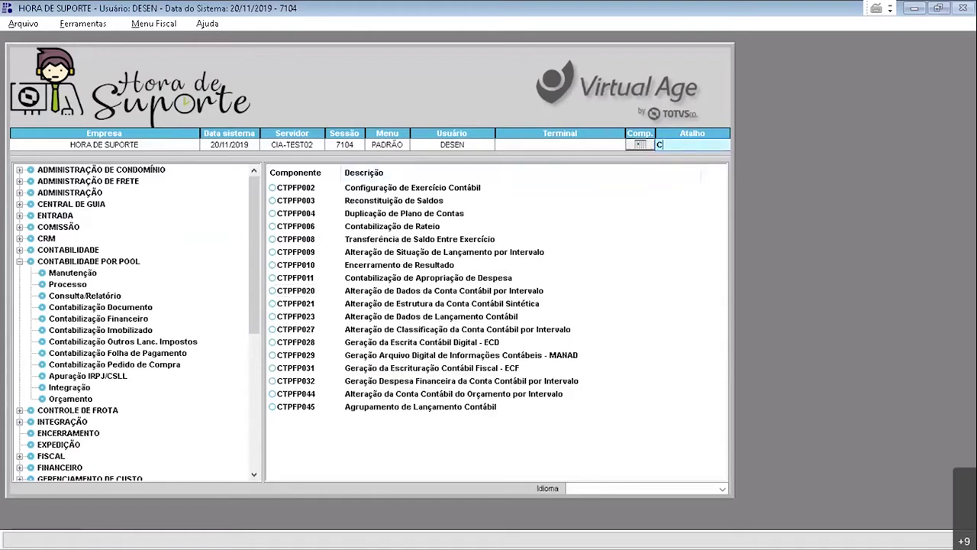
type("TPFM020")
key("Return")
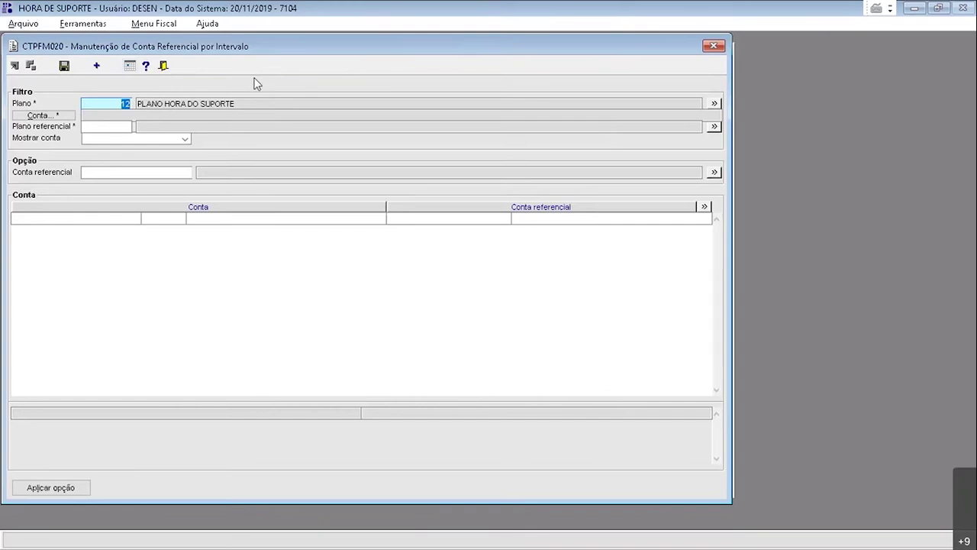
Step: Filter the accounts under 1 (ATIVO) of plan 12 and confirm them as the account selection
left_click(64, 114)
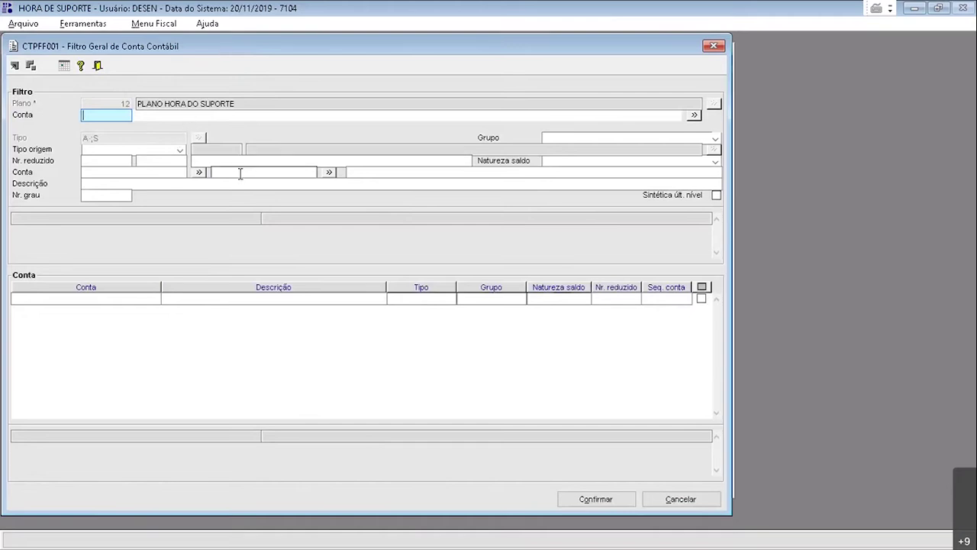
type("1")
key("Tab")
key("Tab")
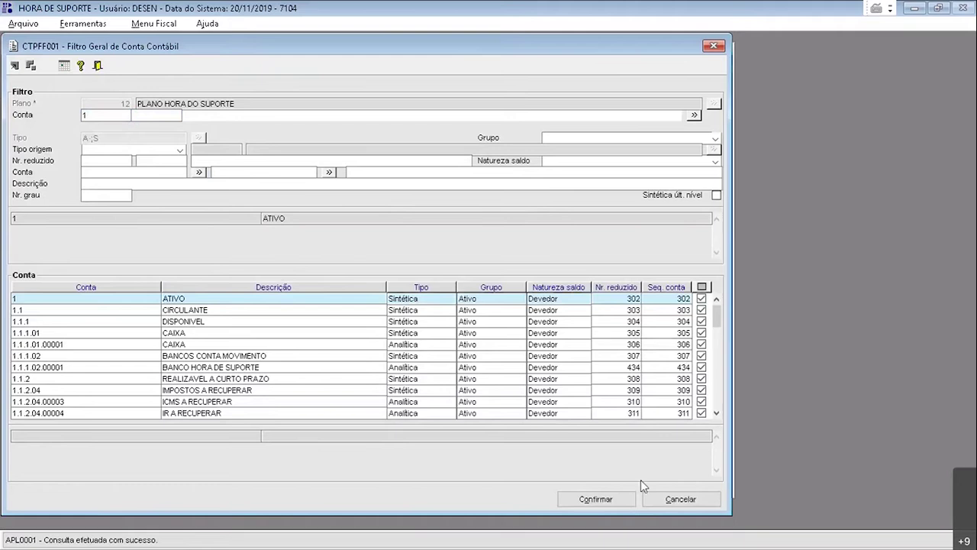
left_click(621, 497)
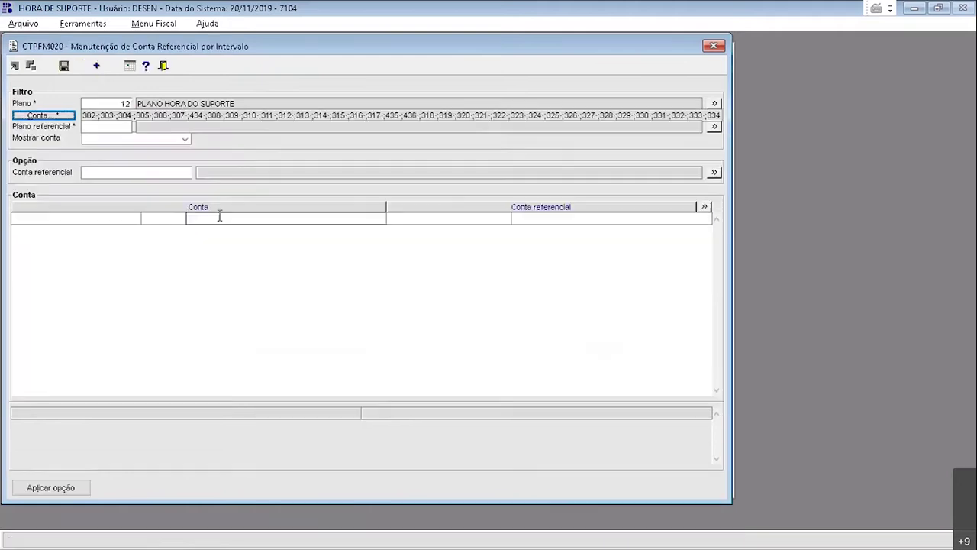
Step: Choose plan 2 (PJ EM GERAL 2014) from the referential plan list as the Plano referencial
left_click(107, 128)
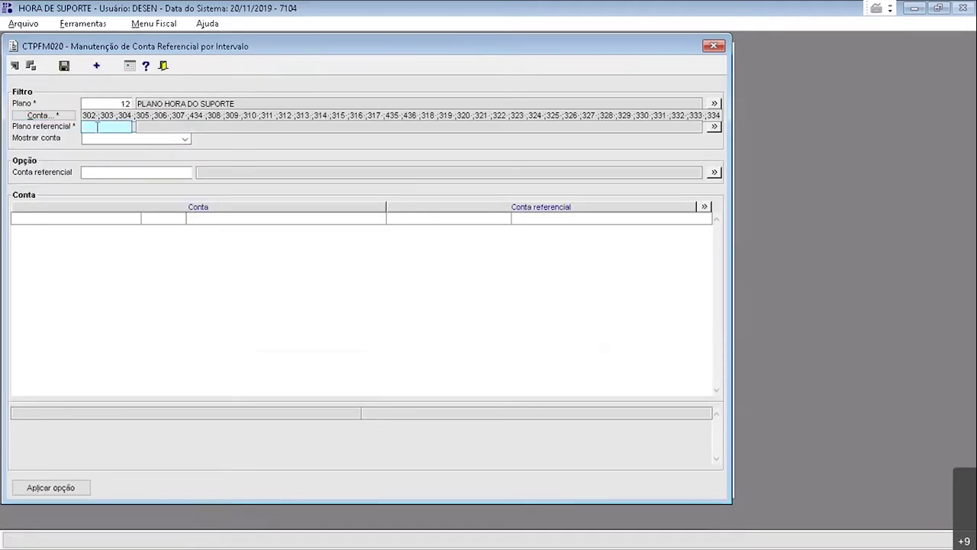
double_click(97, 127)
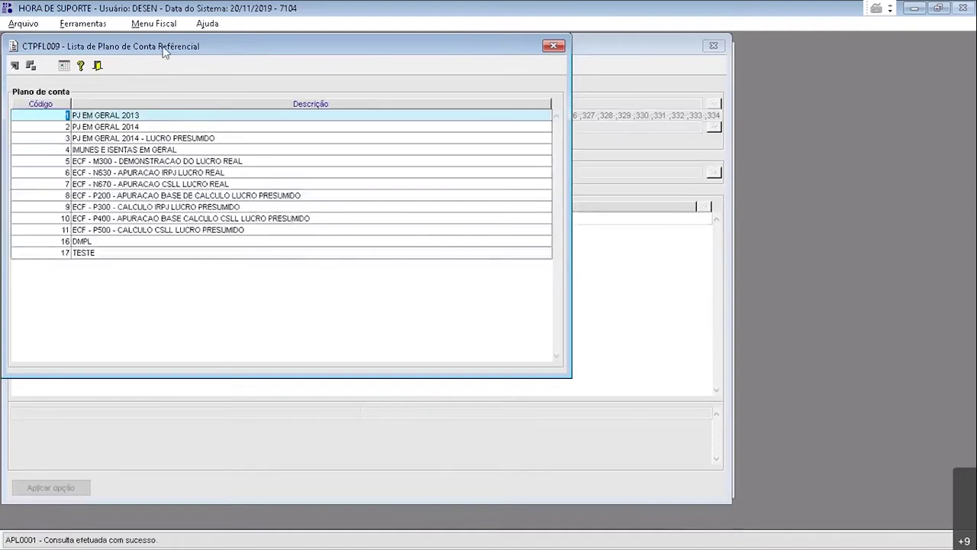
left_click_drag(164, 48, 411, 78)
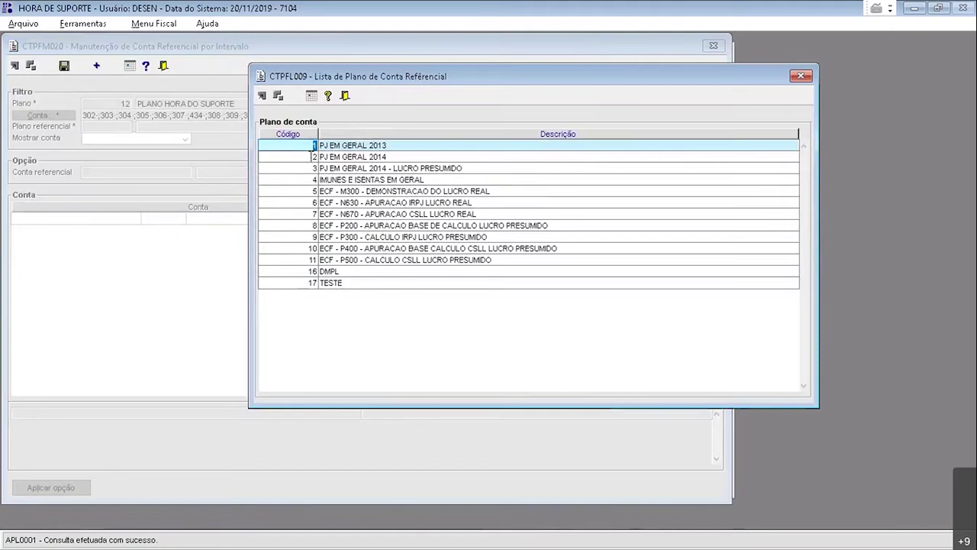
left_click(304, 156)
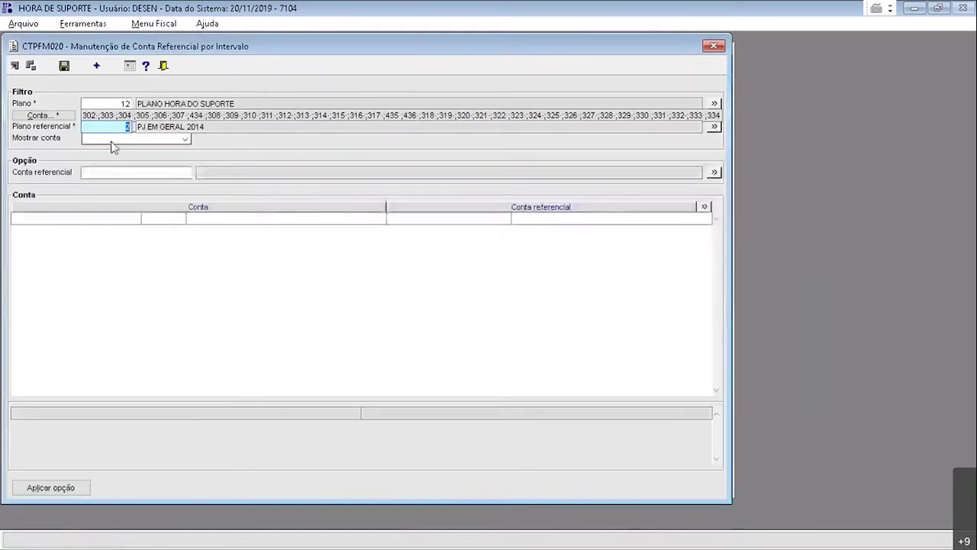
Step: View the Mostrar conta choices, leave that filter blank, and list the selected accounts
left_click(108, 141)
left_click(75, 143)
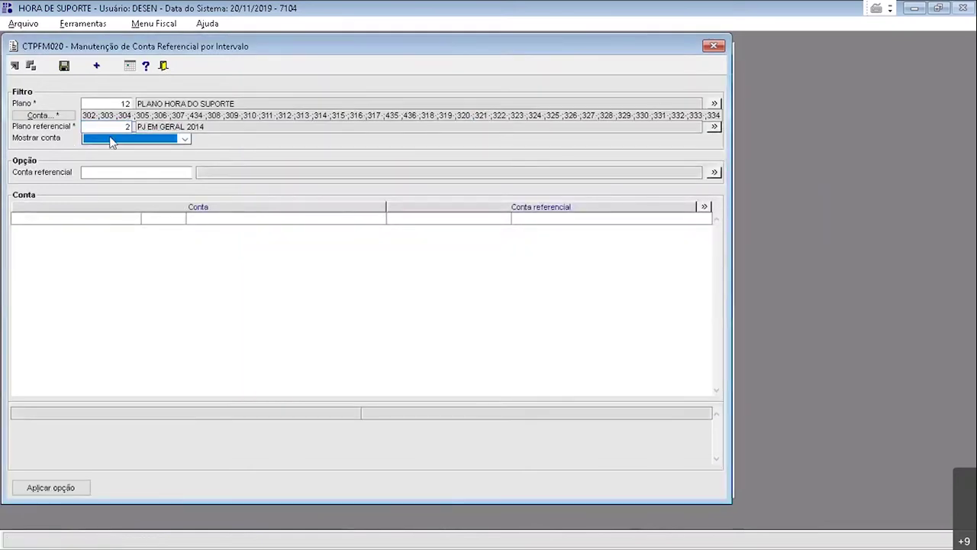
left_click(110, 142)
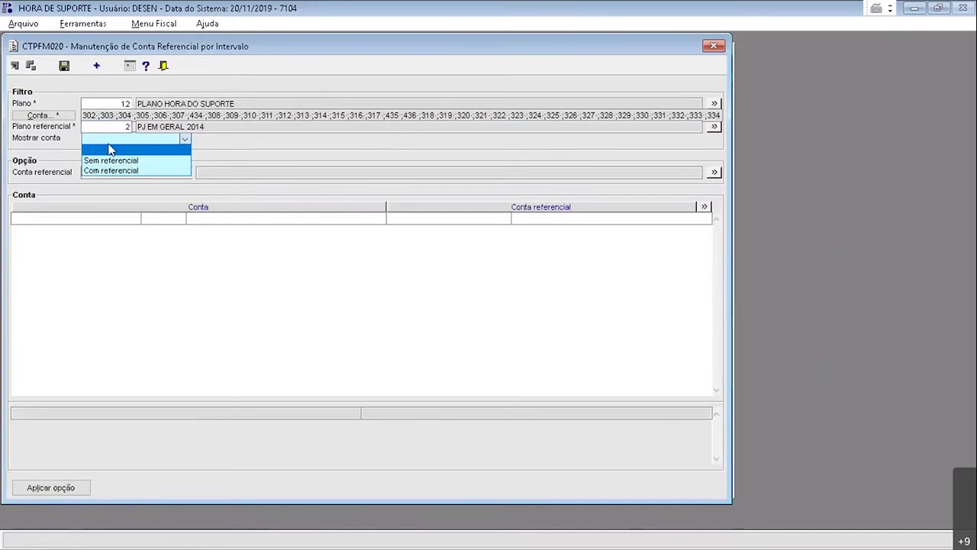
left_click(110, 149)
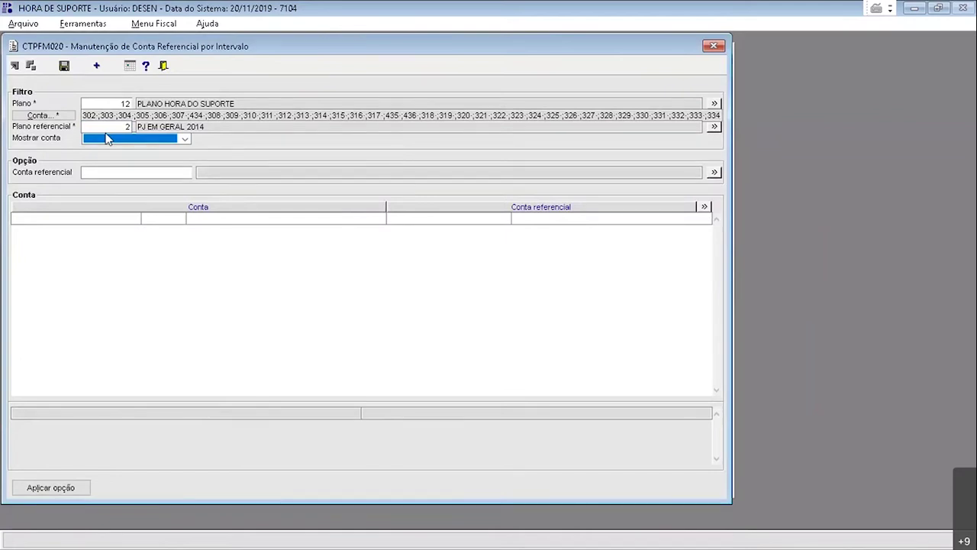
left_click(138, 139)
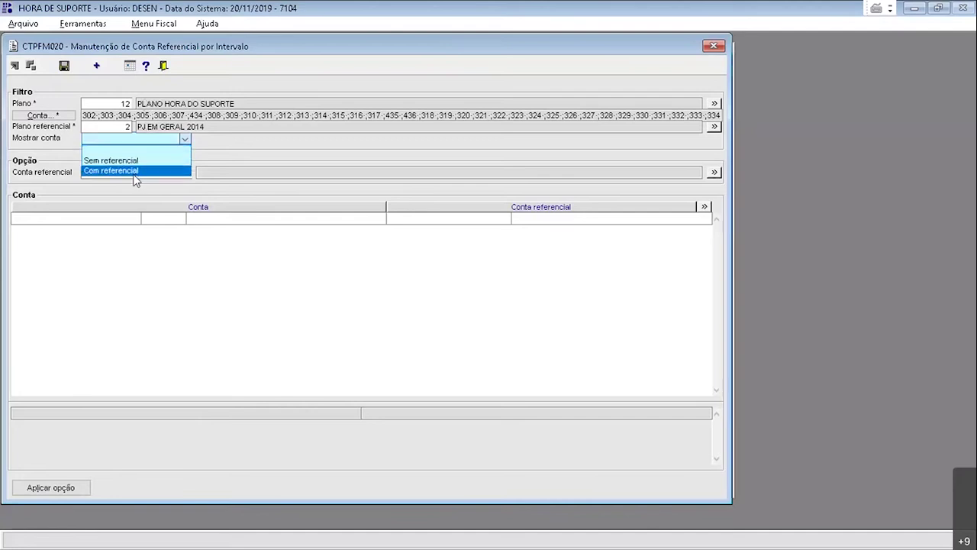
left_click(140, 149)
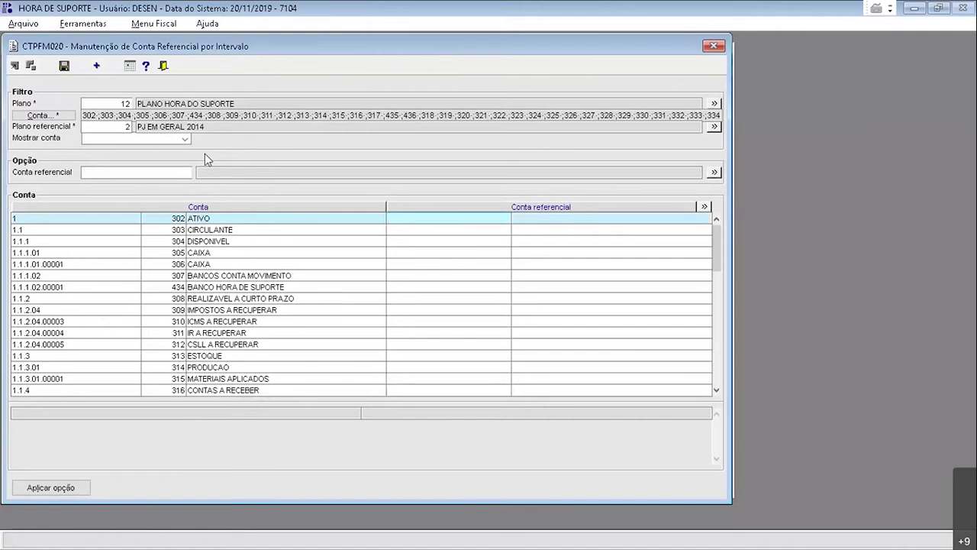
Step: Look through the Conta referencial cells of the listed accounts, from ATIVO down to BANCO HORA DE SUPORTE
left_click(483, 219)
key("Down")
key("Down")
key("Down")
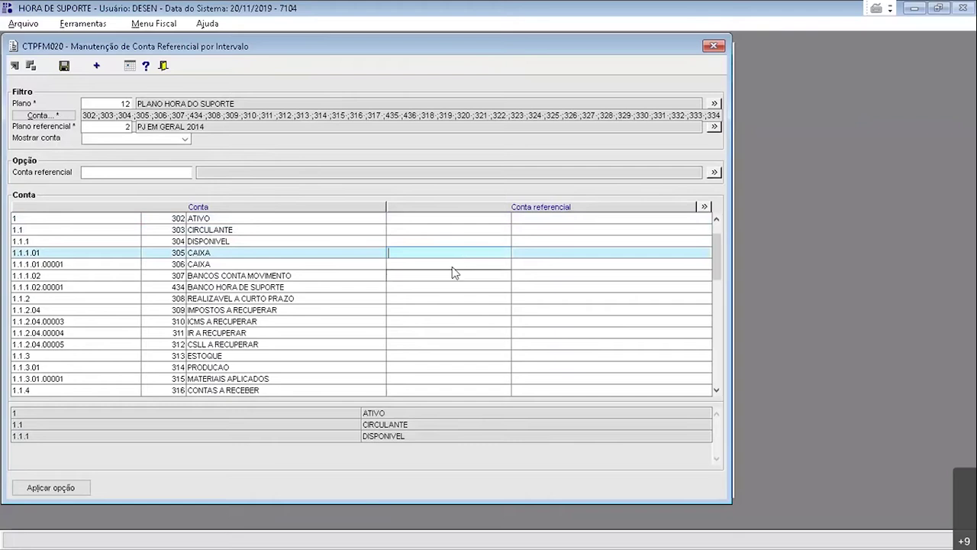
key("Down")
key("Down")
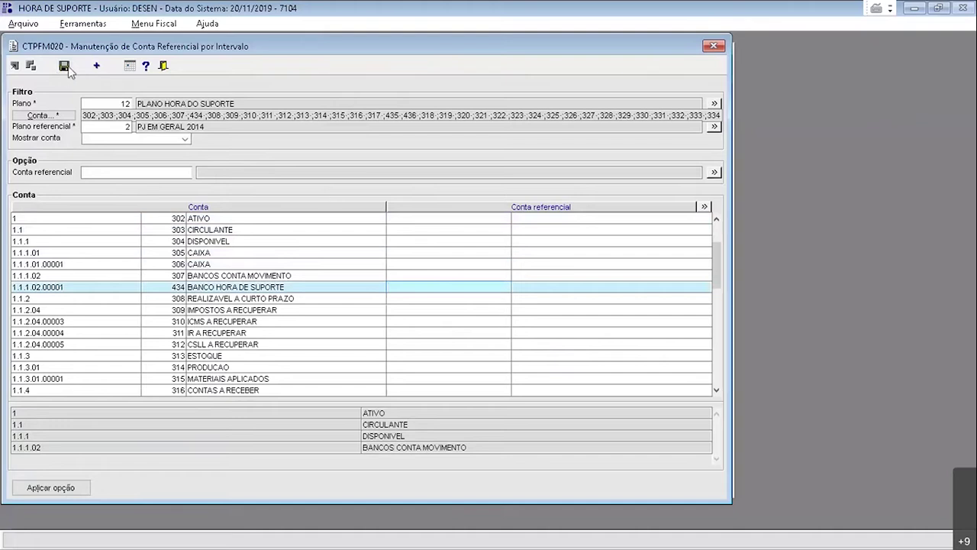
left_click(429, 220)
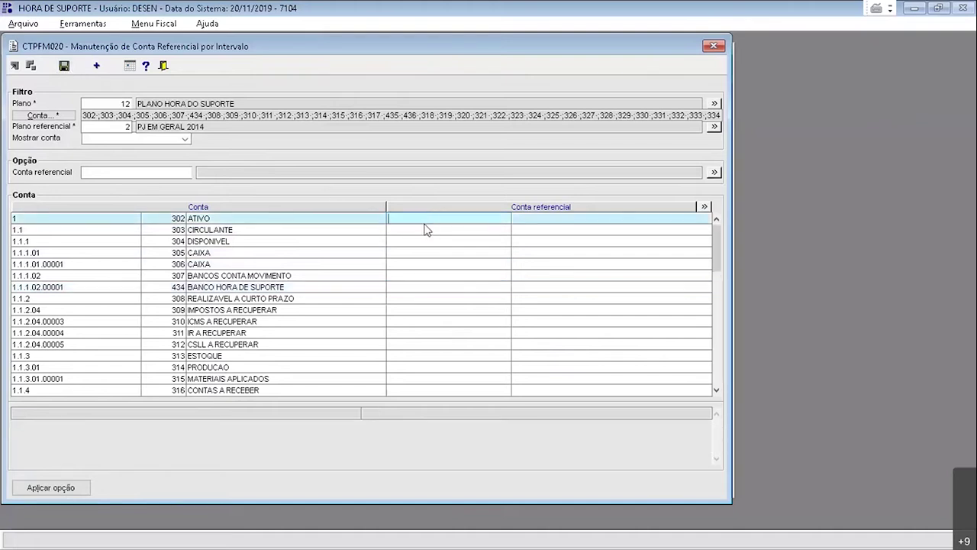
Step: Assign referential account 1.01.01.01.01 (CAIXA MATRIZ) to account 1.1.1.01.00001 CAIXA from the referential account list
left_click(429, 264)
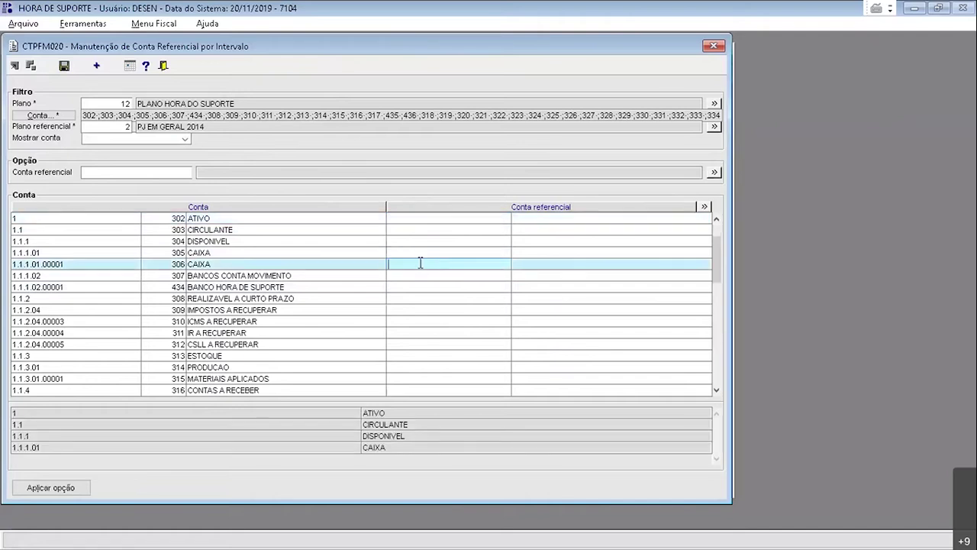
double_click(420, 261)
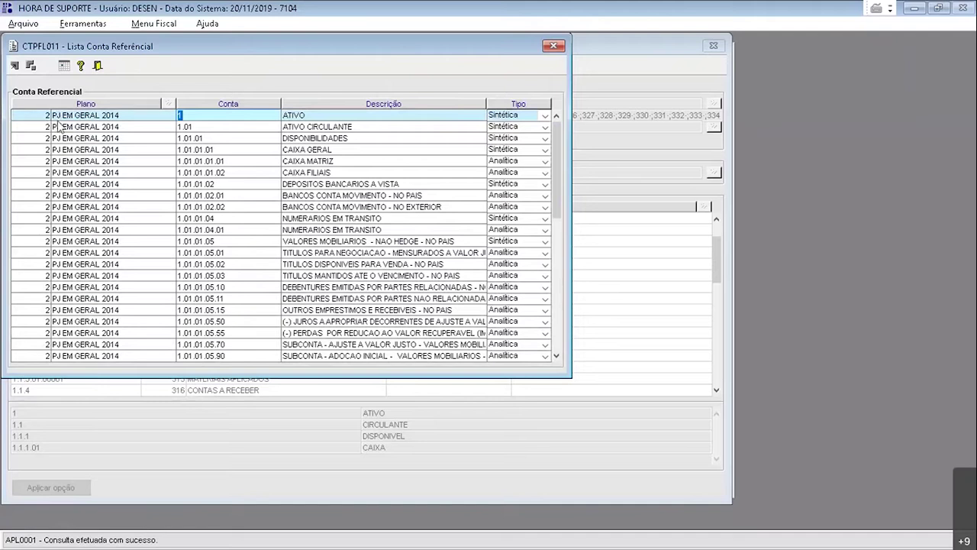
key("Down")
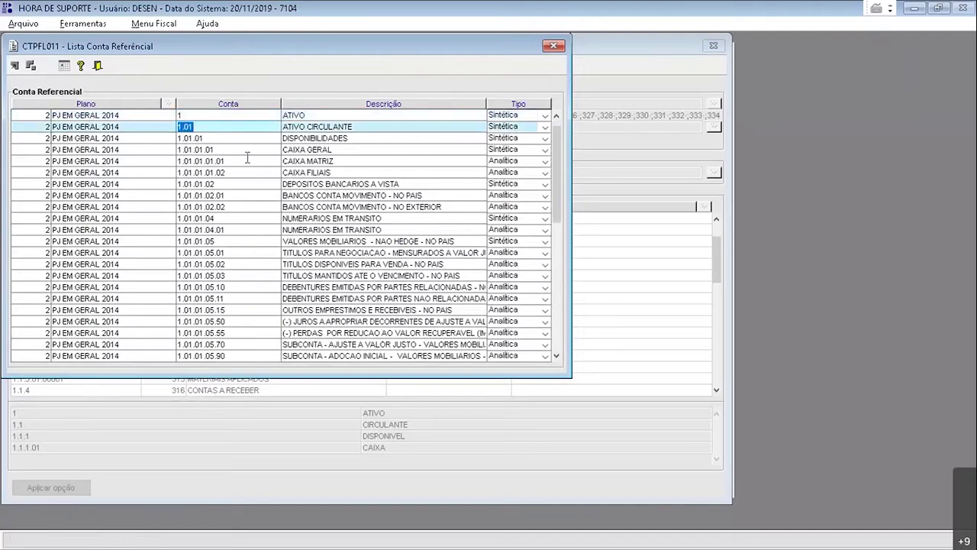
left_click(267, 171)
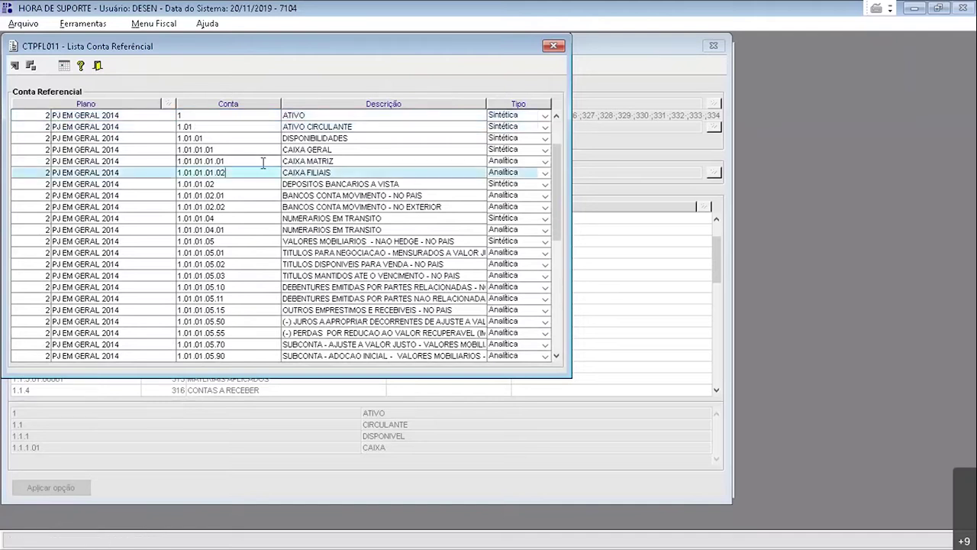
left_click(262, 162)
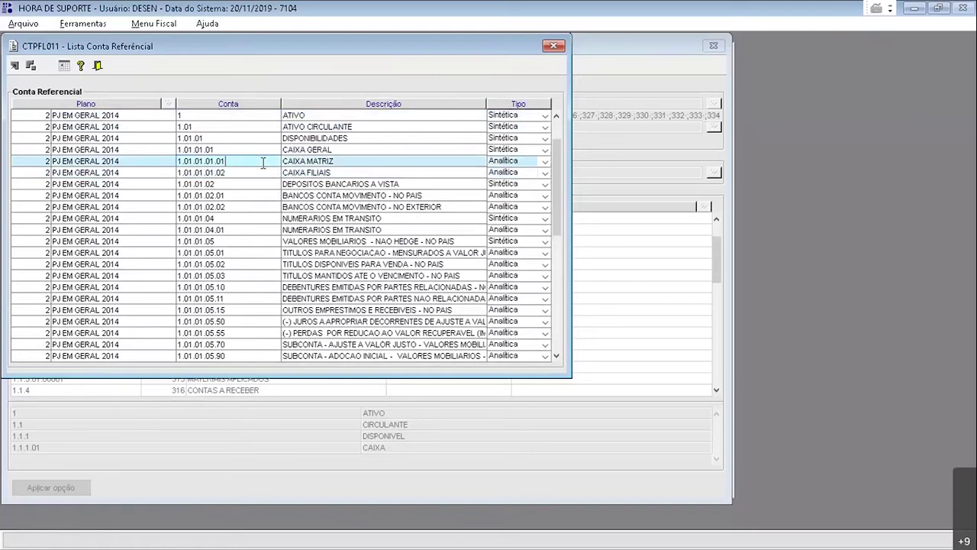
double_click(263, 163)
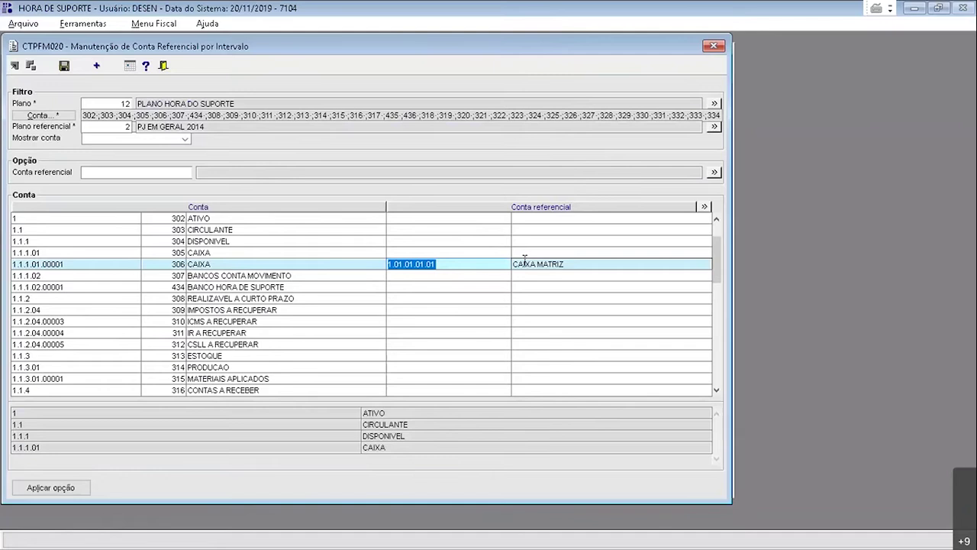
Step: Examine the accounts below CAIXA, down to MATERIAIS APLICADOS, and the Conta referencial option for filling them together
key("Down")
key("Down")
key("Down")
key("Down")
key("Down")
key("Down")
key("Down")
key("Down")
key("Down")
key("Down")
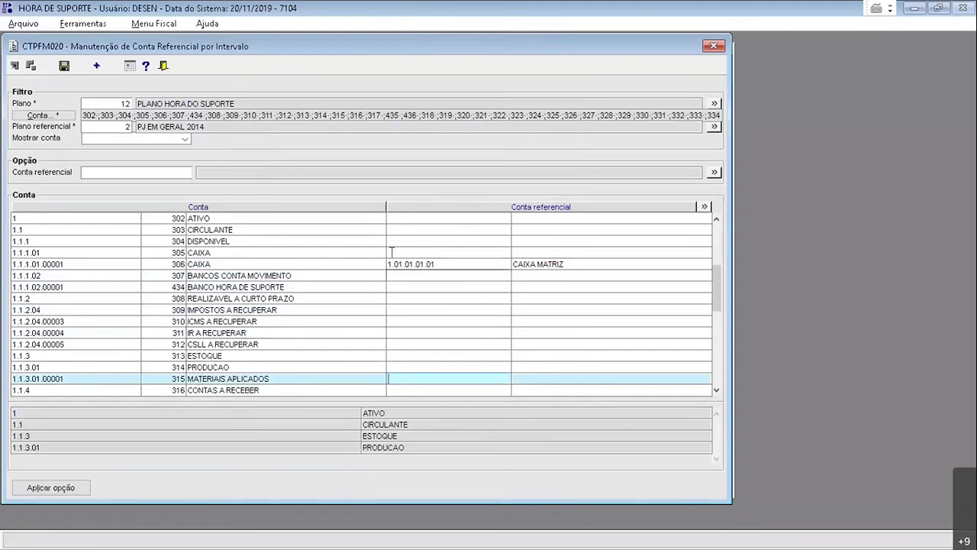
left_click(130, 173)
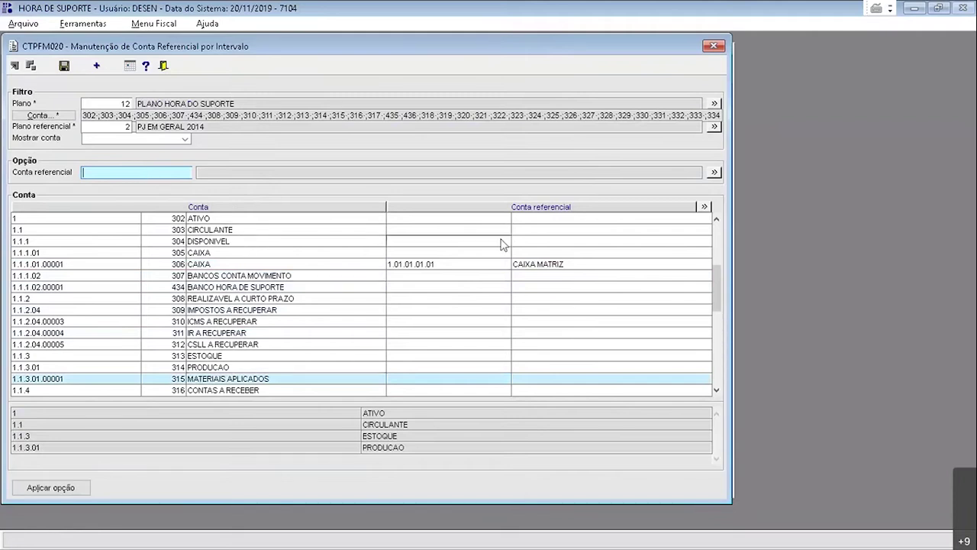
left_click(471, 328)
Step: Set the Conta referencial option to 1.01.01.01.01 (CAIXA MATRIZ) and apply it to all listed accounts
left_click(174, 171)
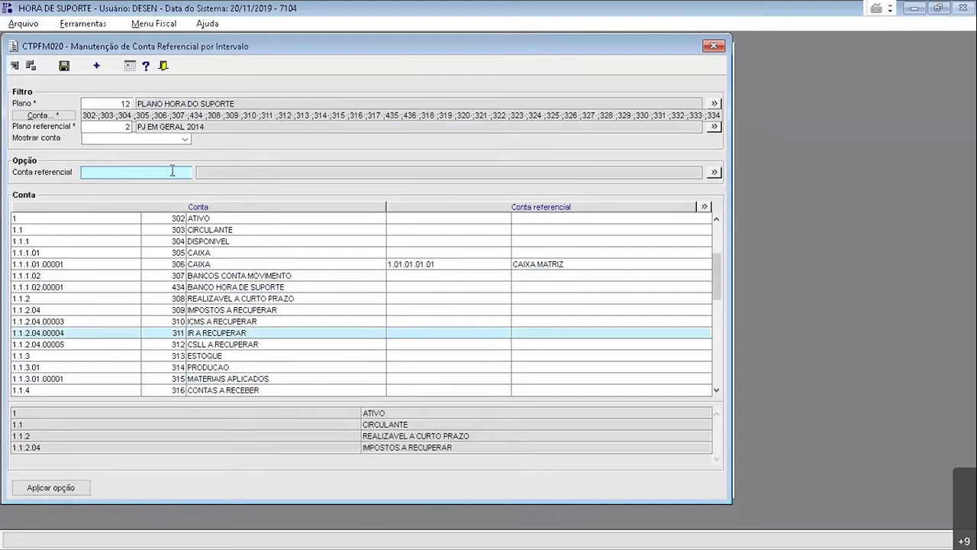
left_click(170, 171)
double_click(170, 171)
left_click(238, 161)
double_click(237, 161)
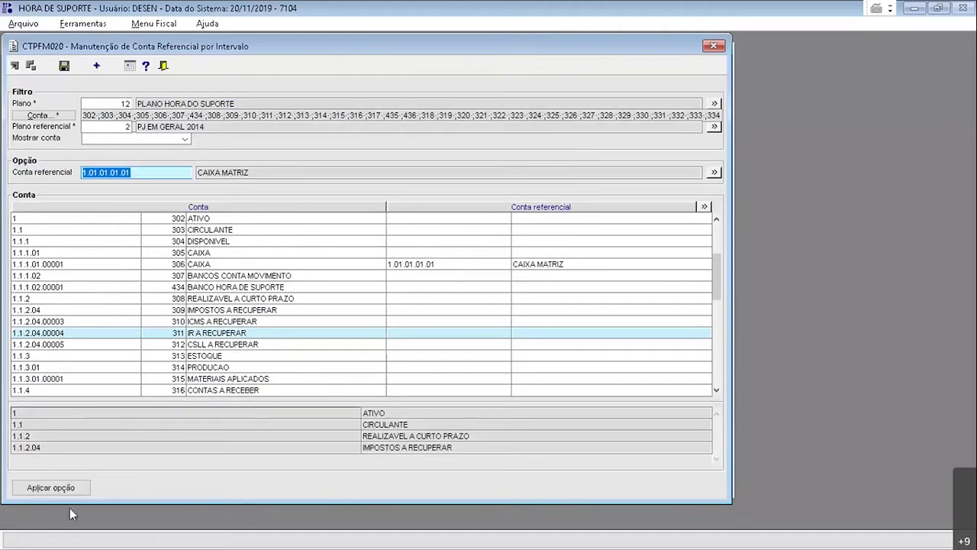
left_click(66, 485)
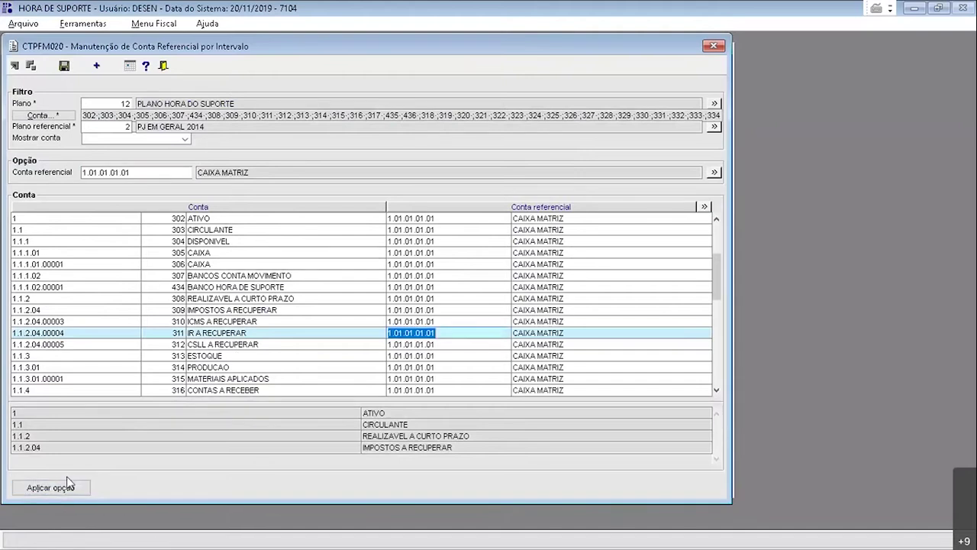
Step: Check the Conta referencial entries on the listed account rows against the option applied
left_click(461, 219)
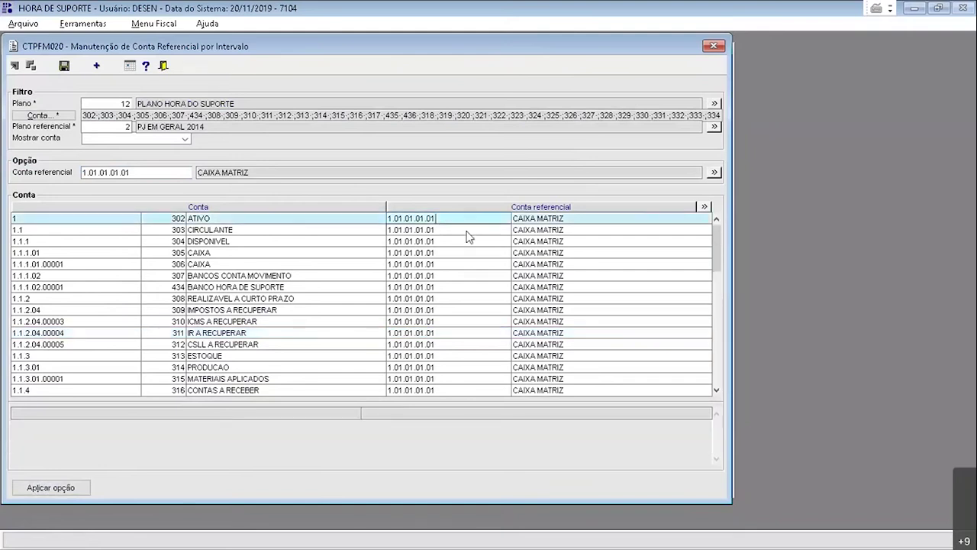
left_click(466, 230)
left_click(124, 171)
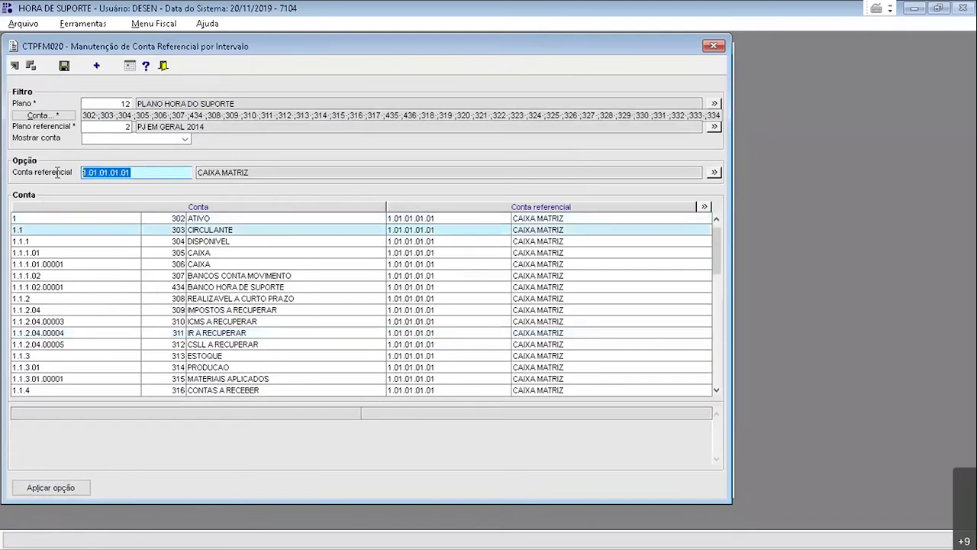
left_click(450, 310)
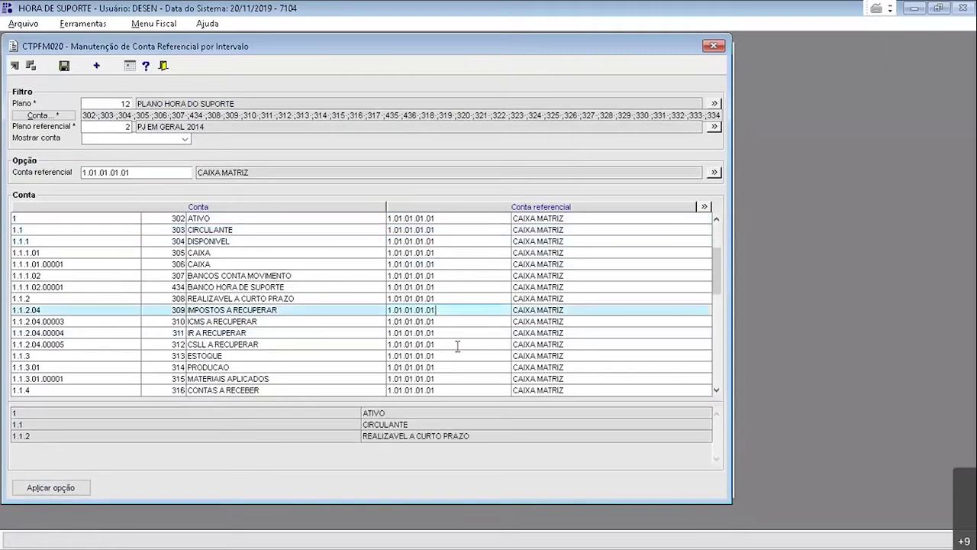
left_click(454, 345)
left_click(458, 390)
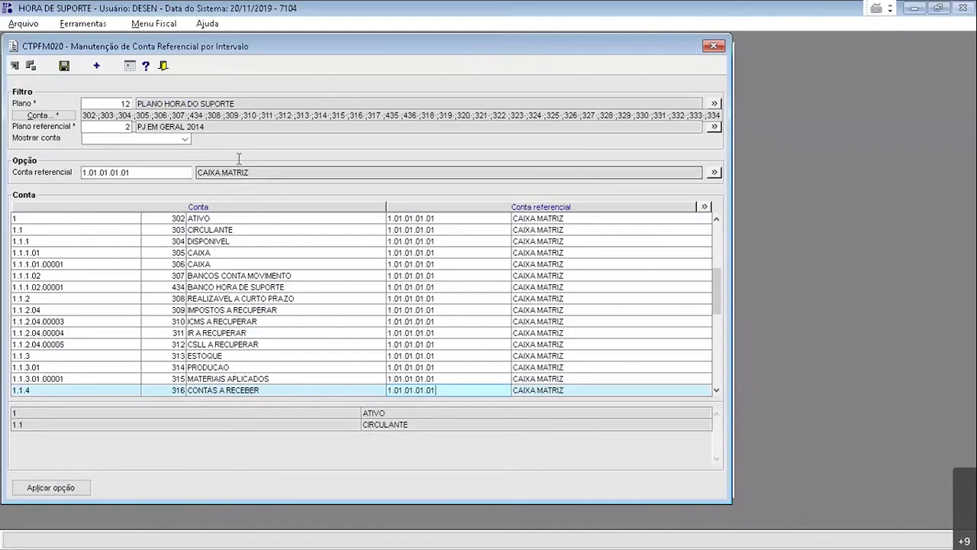
left_click(177, 171)
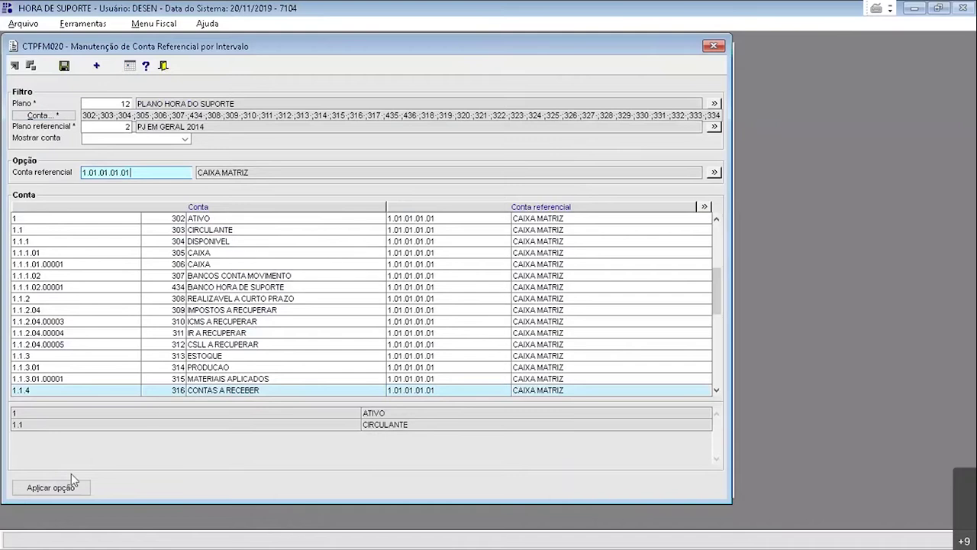
left_click(497, 241)
left_click(480, 298)
left_click(475, 344)
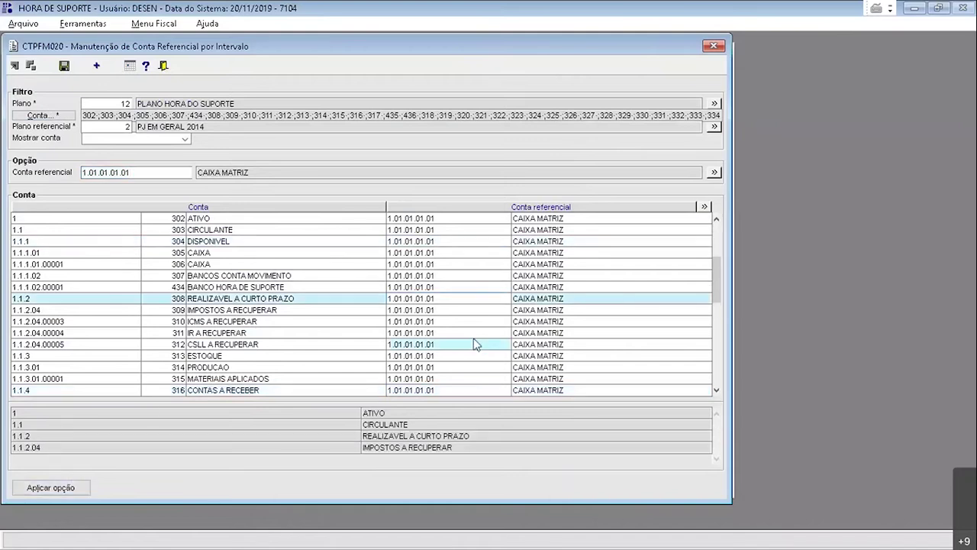
left_click(463, 377)
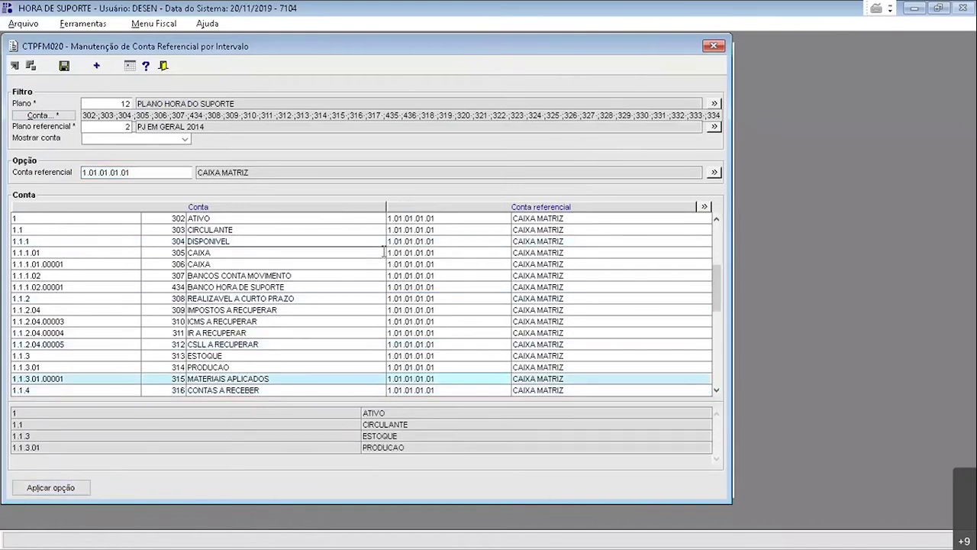
left_click(481, 298)
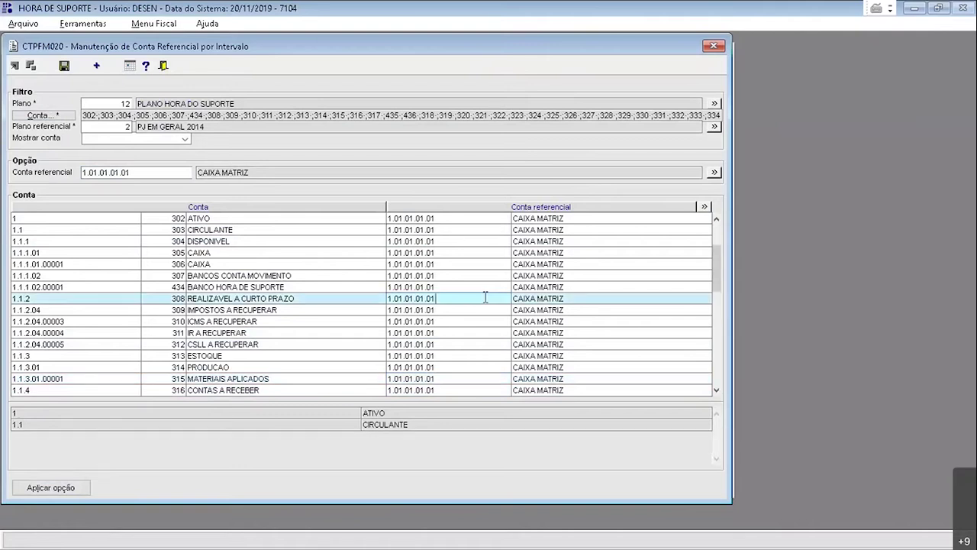
Step: Save the referential account assignments and review the listed account rows
left_click(485, 298)
key("ctrl+s")
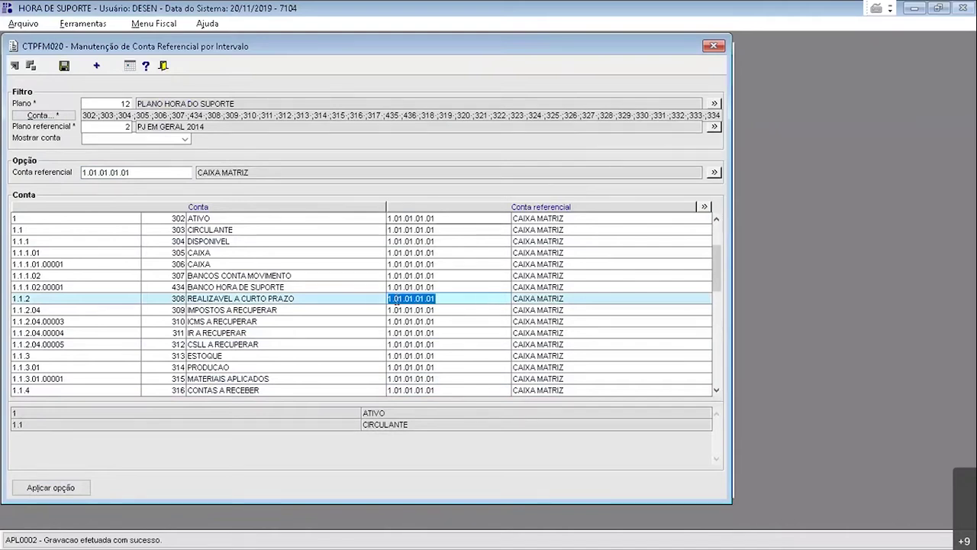
left_click(481, 221)
left_click(468, 239)
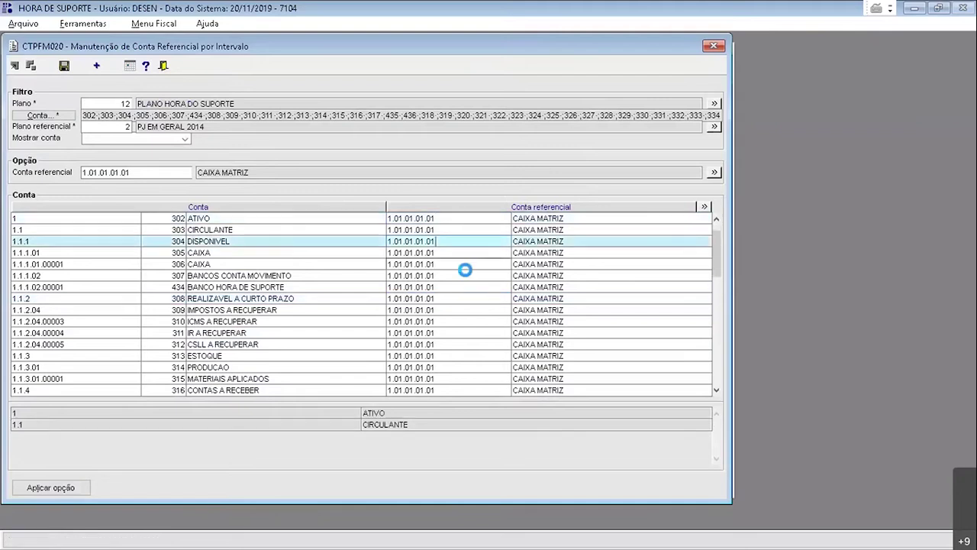
left_click(468, 322)
left_click(467, 356)
left_click(465, 390)
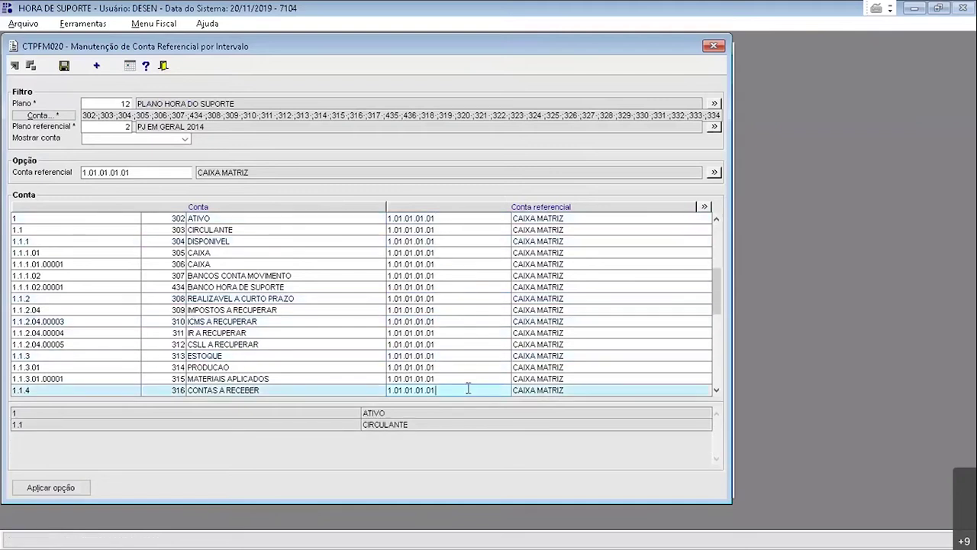
left_click(468, 241)
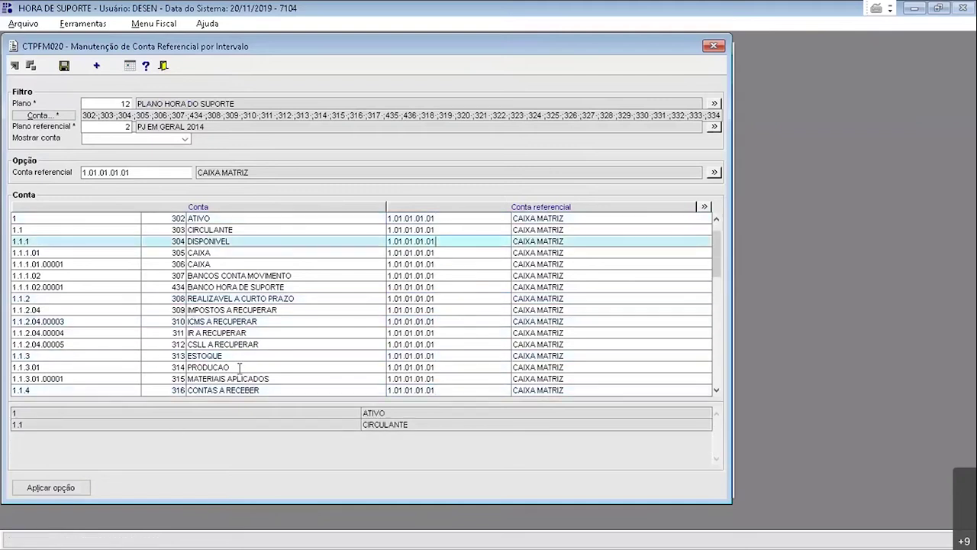
left_click(472, 287)
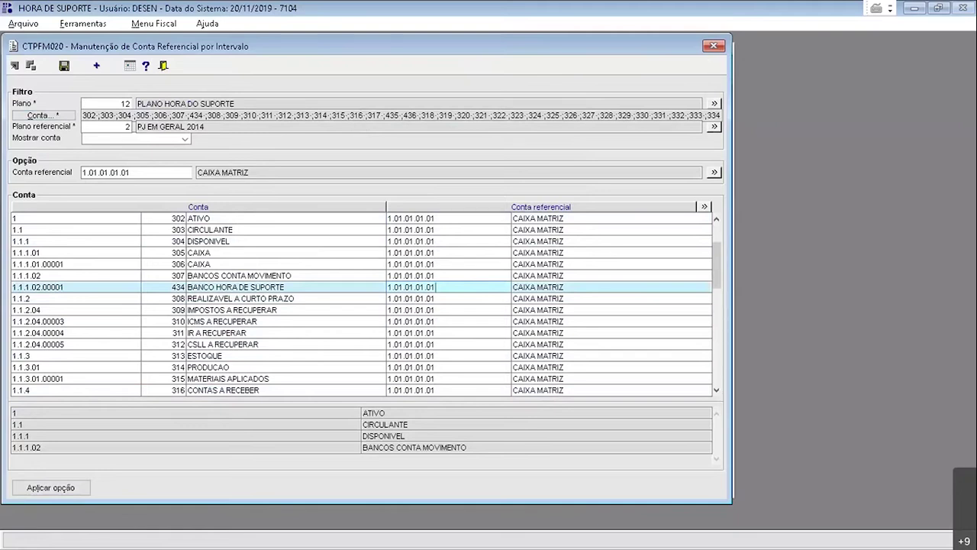
key("alt+Tab")
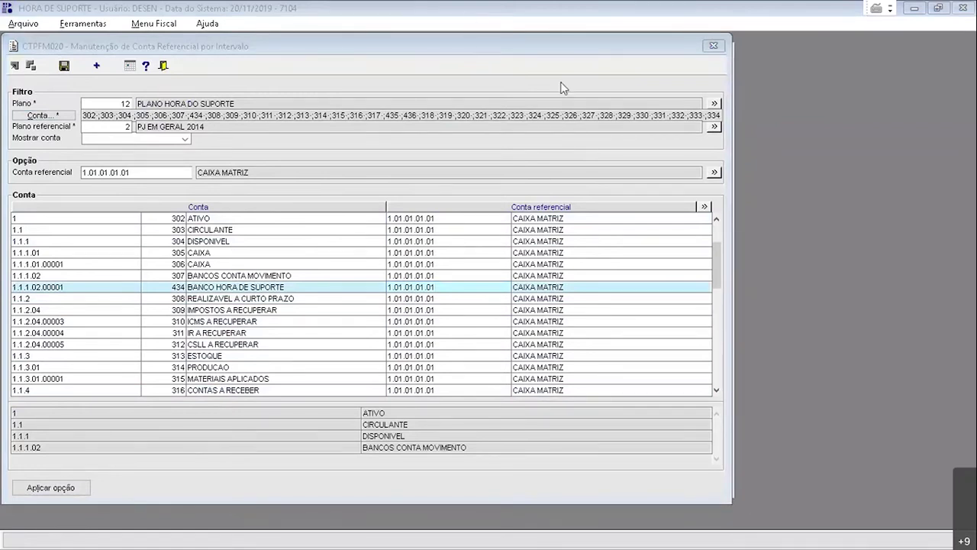
left_click(621, 71)
key("alt+Tab")
left_click(628, 85)
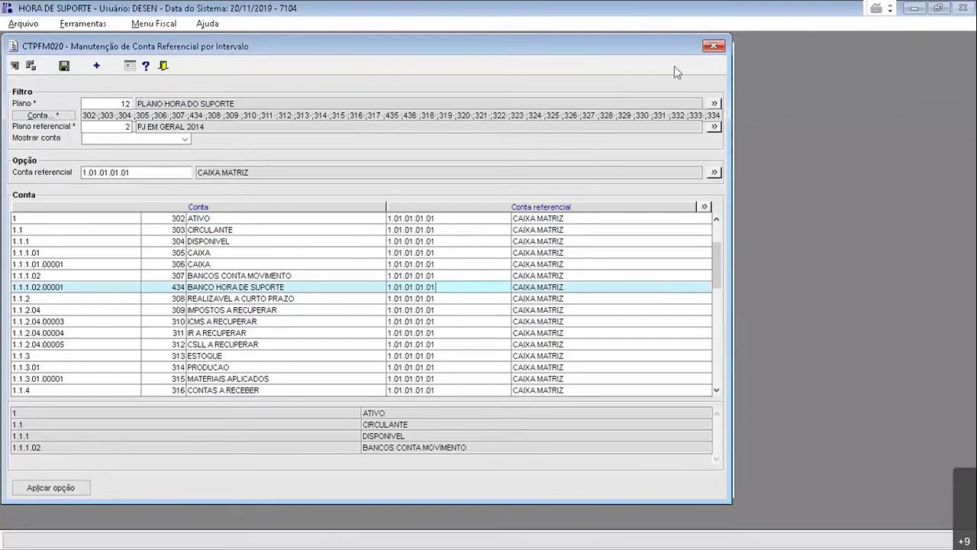
Step: Exit the referential account maintenance, discarding pending changes, and load company 7 in the accounting company data component CTPFM002
left_click(713, 47)
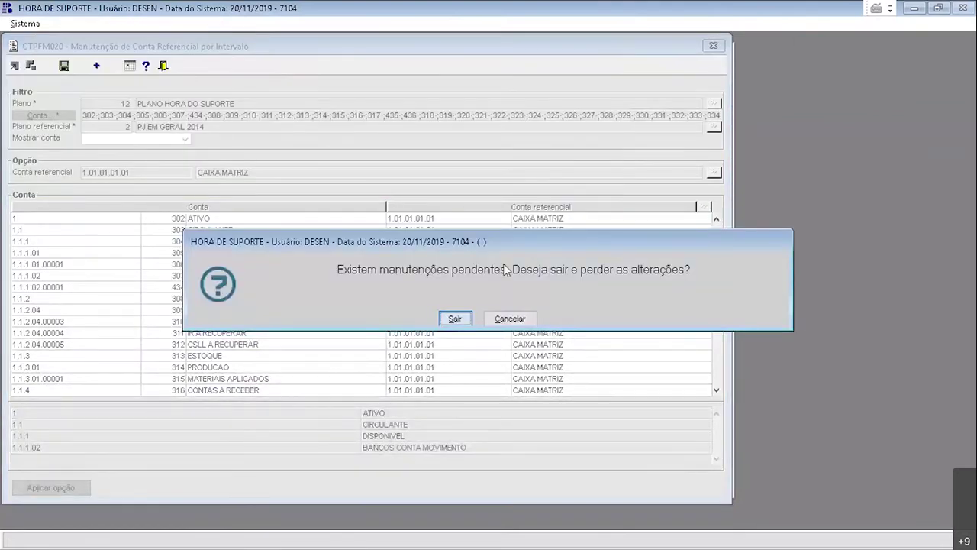
left_click(468, 318)
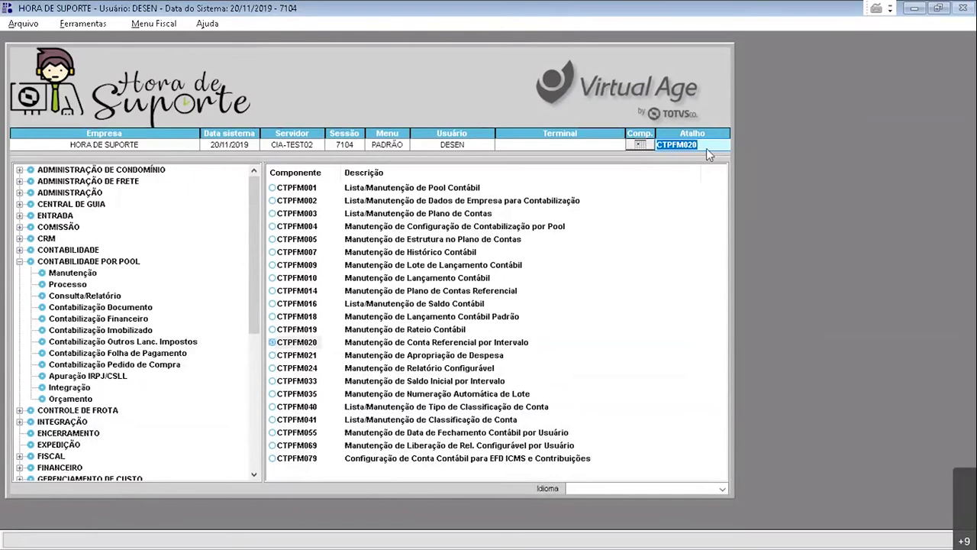
type("CTP")
key("Return")
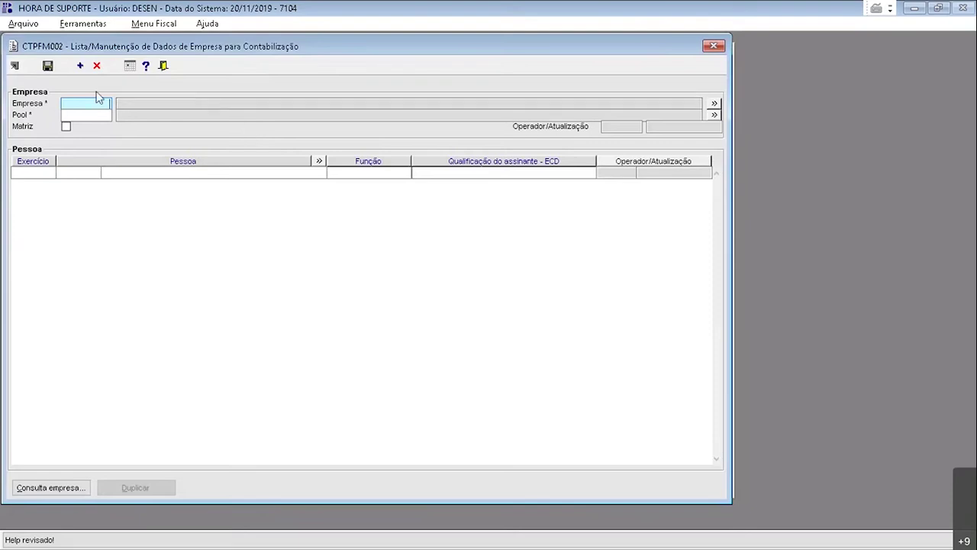
type("7")
key("Tab")
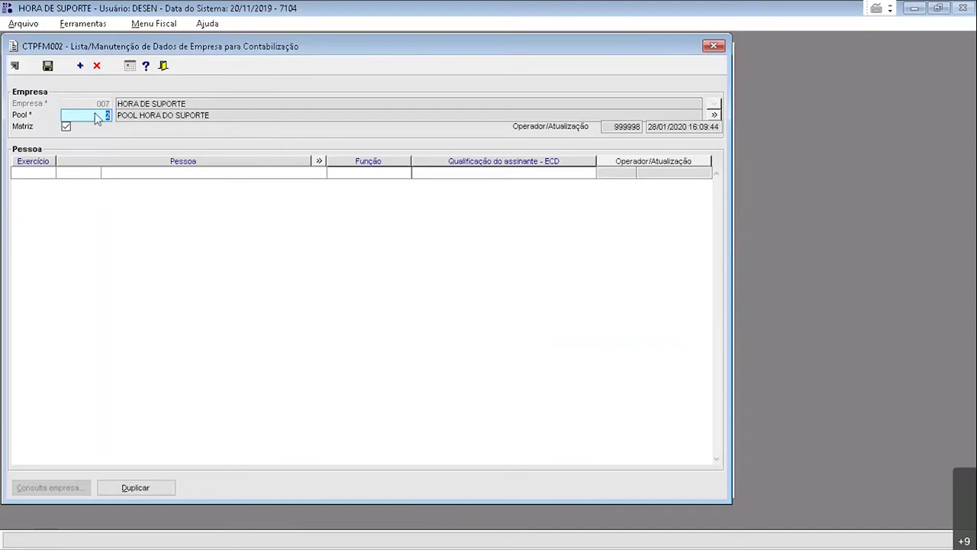
Step: Start a Pessoa row with Exercício 2019 and open the person lookup, leaving it without selecting anyone
left_click(47, 172)
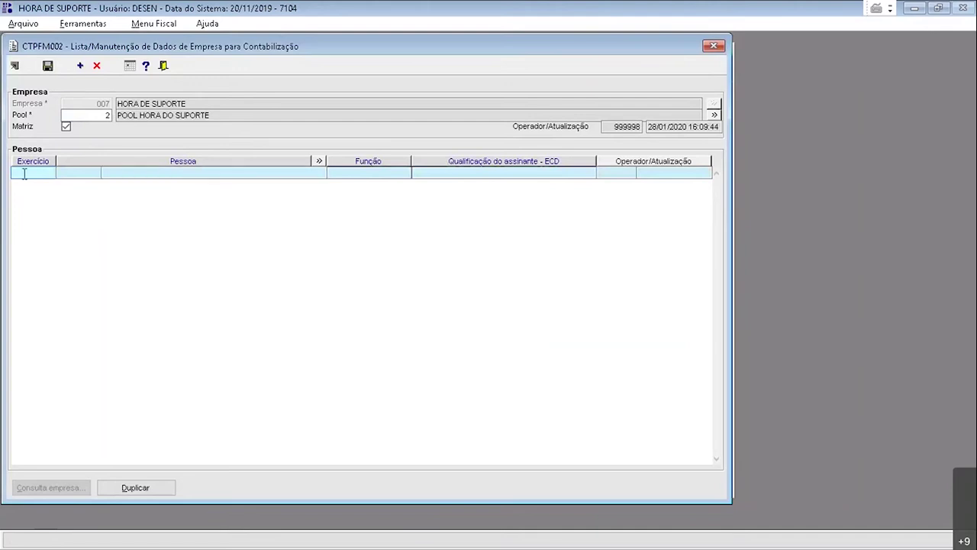
type("2019")
key("Tab")
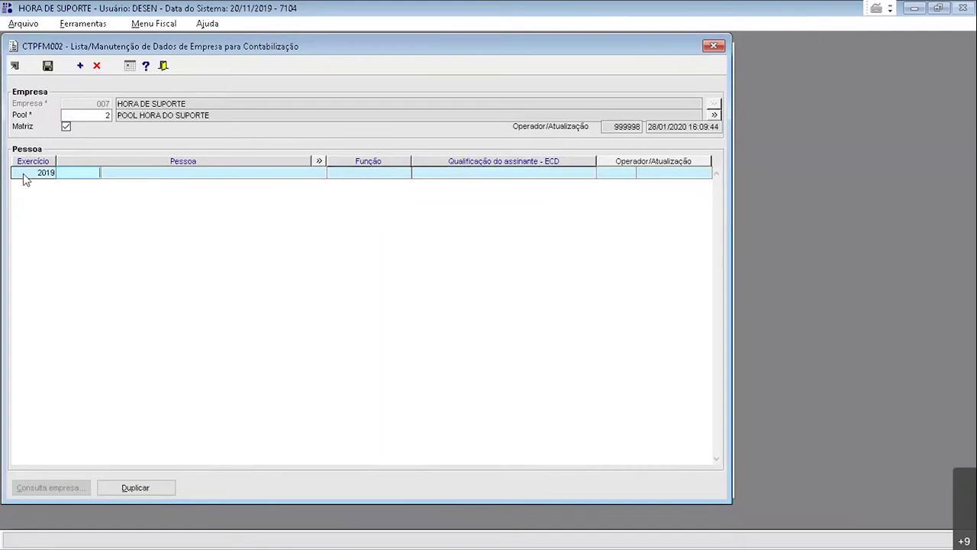
left_click(37, 171)
left_click_drag(38, 172, 87, 171)
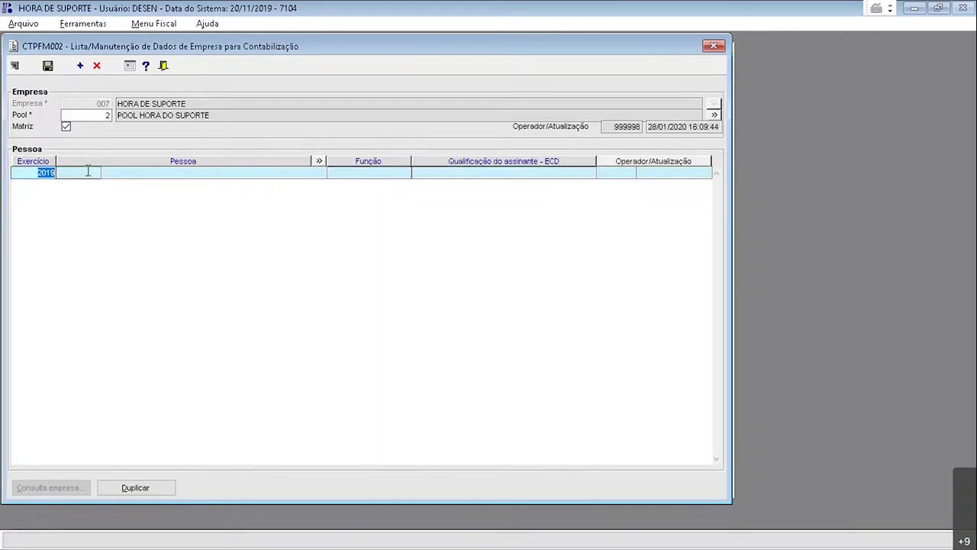
left_click(88, 172)
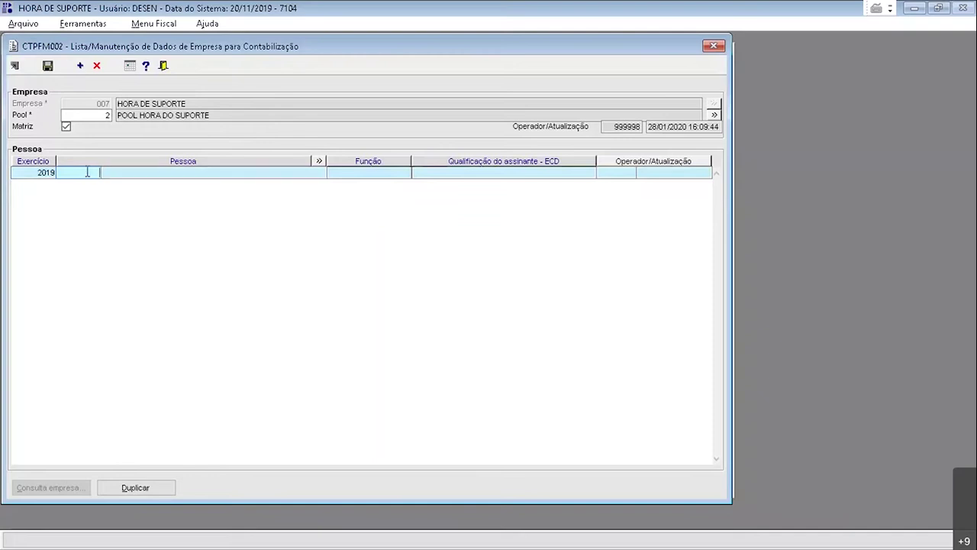
double_click(80, 172)
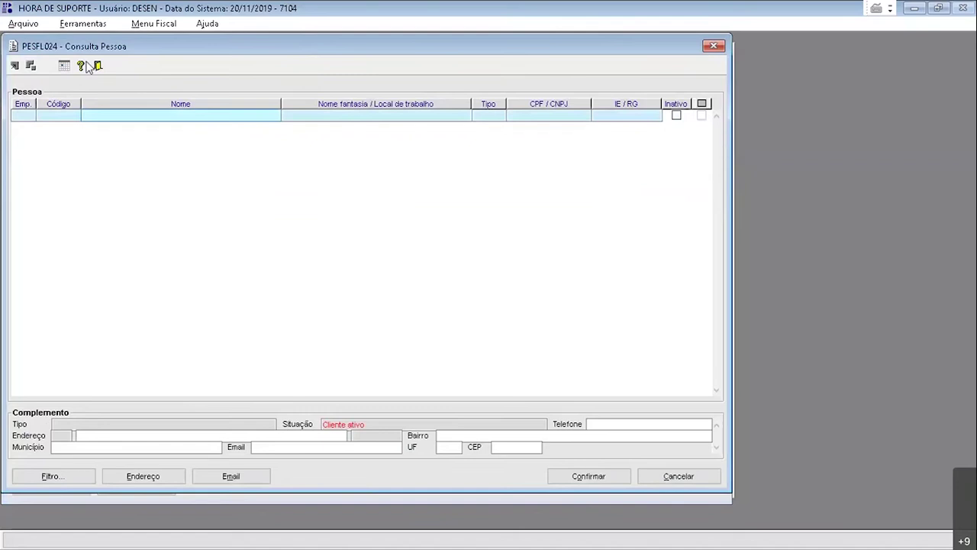
left_click(713, 47)
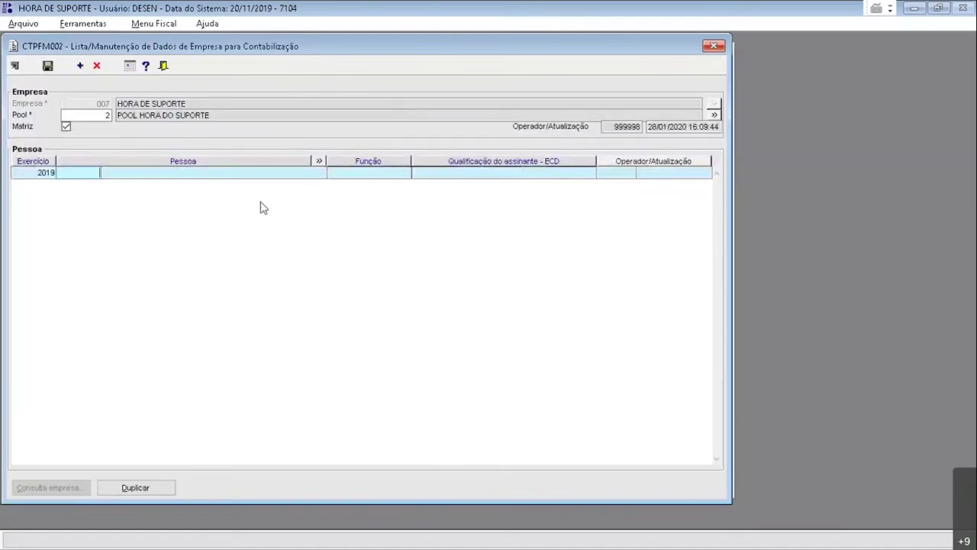
Step: Set the 2019 row's Função to Contador and its Qualificação do assinante - ECD to Contador/Contabilista
left_click(365, 173)
left_click(366, 173)
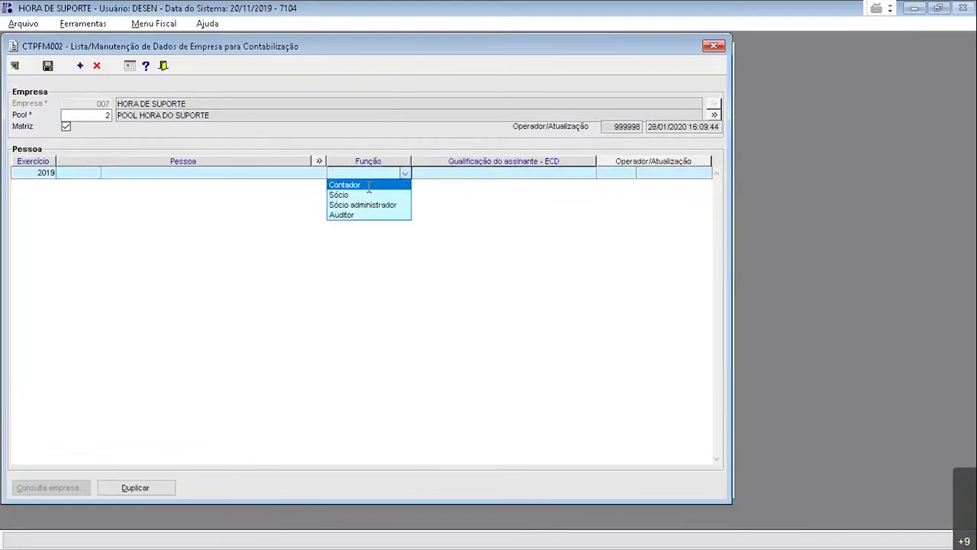
left_click(369, 186)
left_click(451, 172)
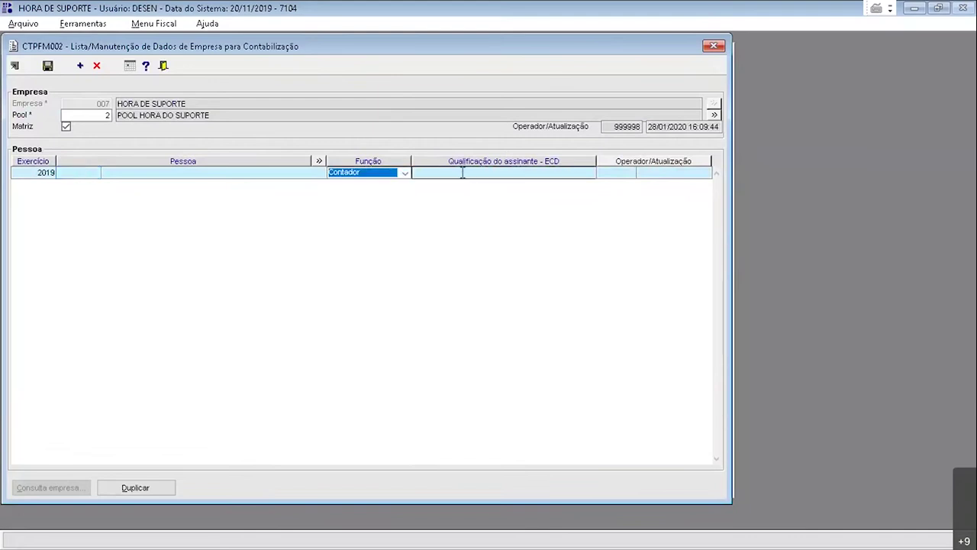
left_click(462, 173)
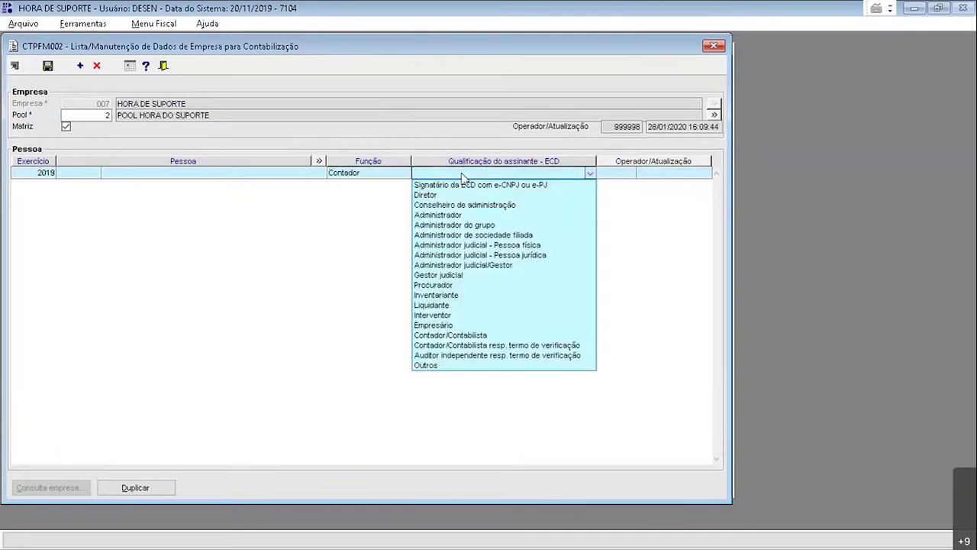
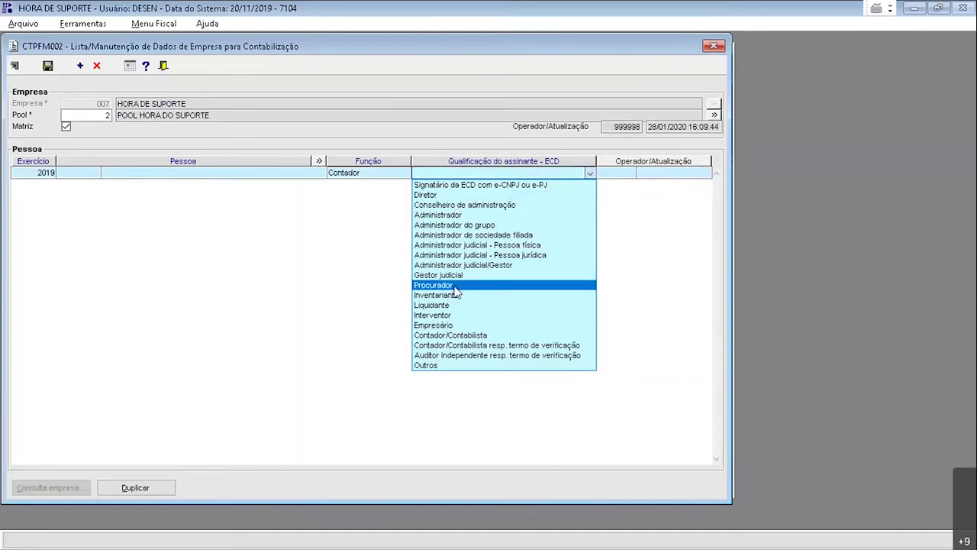
left_click(480, 338)
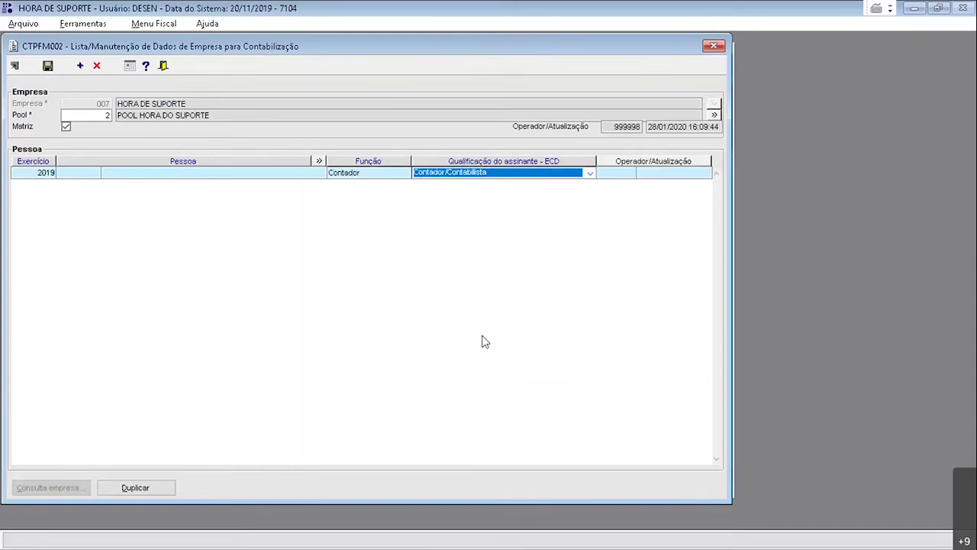
left_click(615, 172)
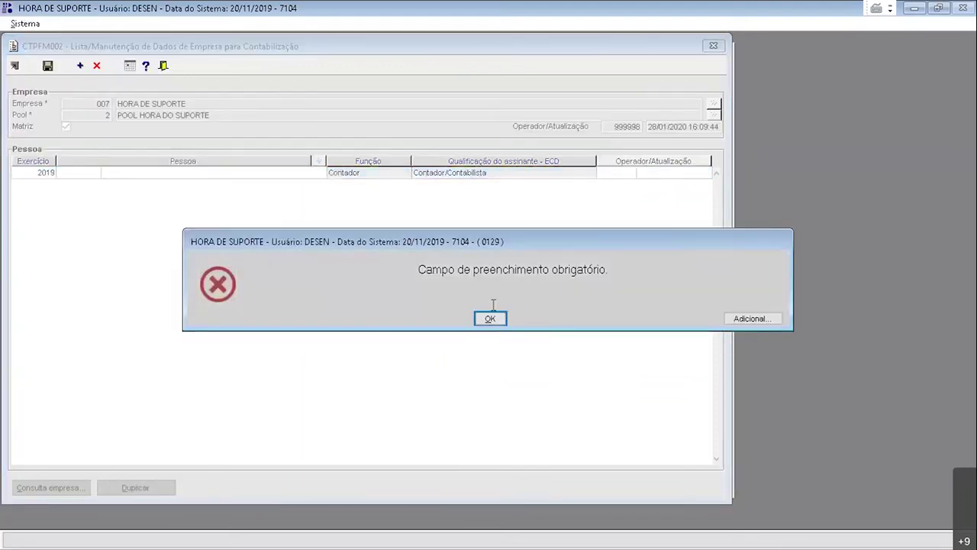
left_click(490, 318)
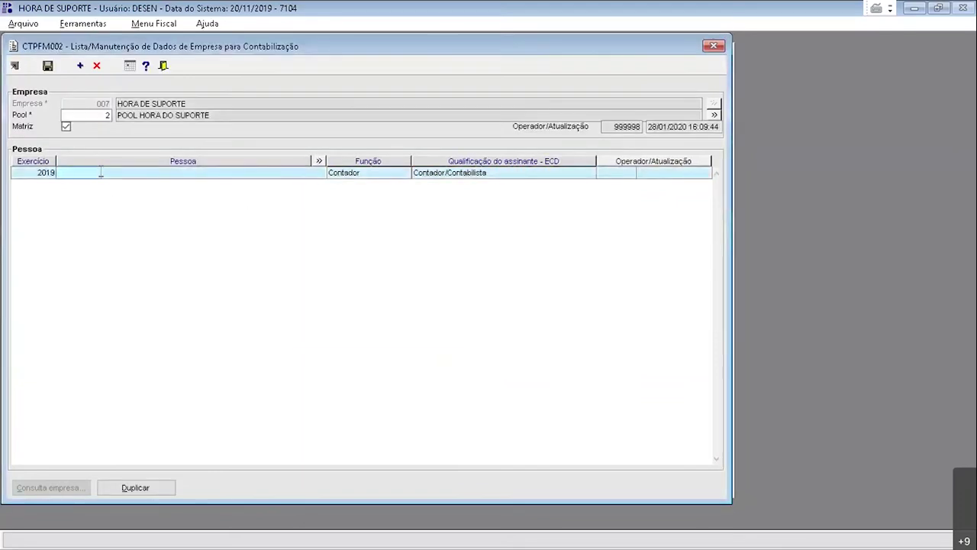
Step: Set the 2019 row's Função to Sócio administrador and review the Qualificação do assinante - ECD options
left_click(388, 173)
left_click(321, 172)
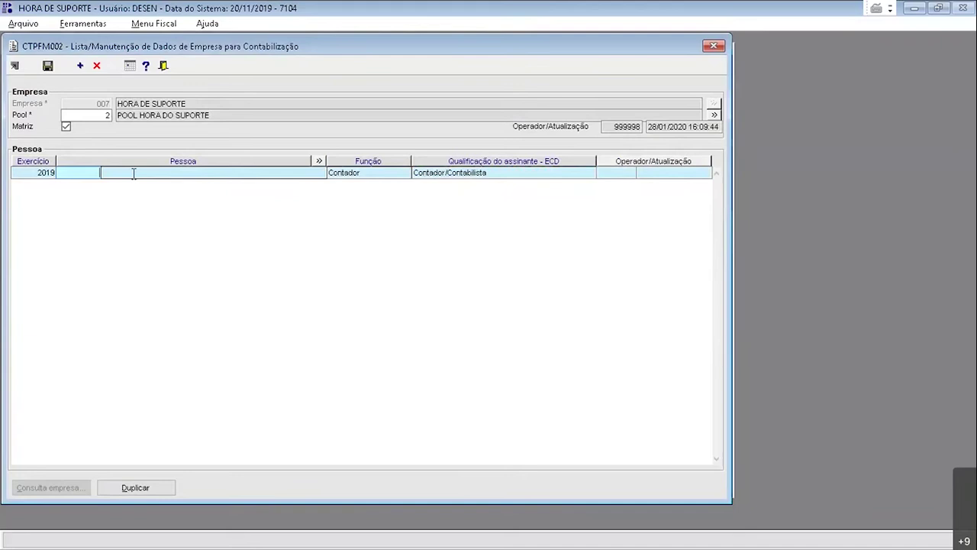
left_click(96, 175)
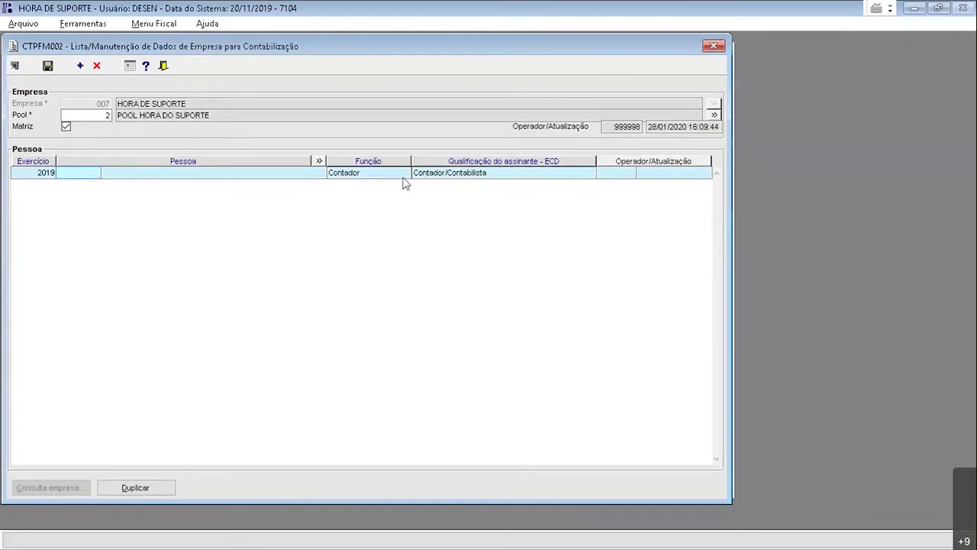
left_click(371, 175)
left_click(375, 172)
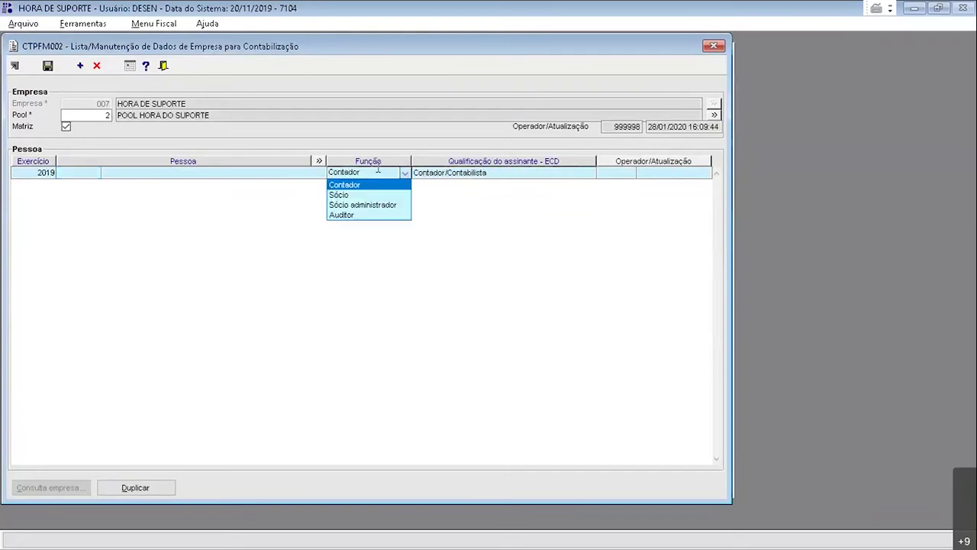
left_click(384, 206)
left_click(443, 172)
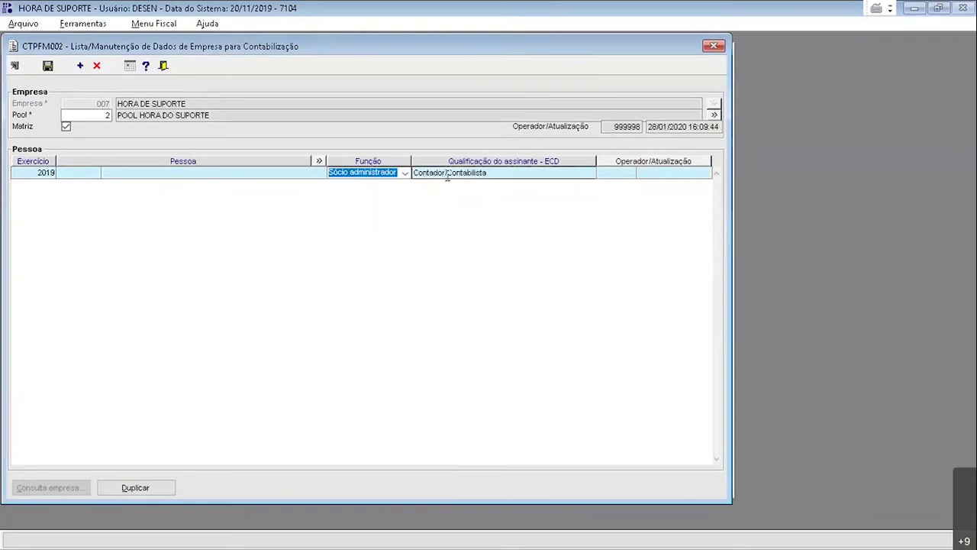
left_click(446, 174)
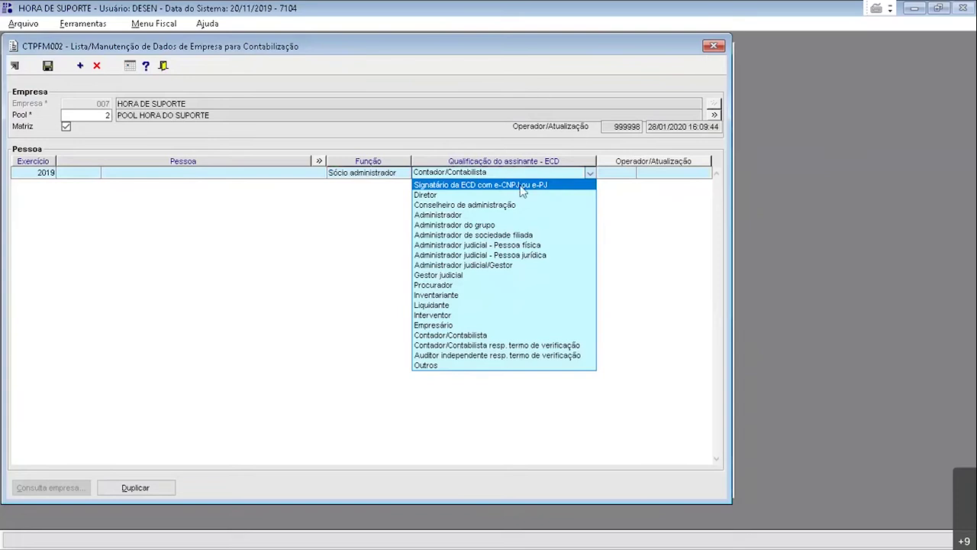
key("alt+Tab")
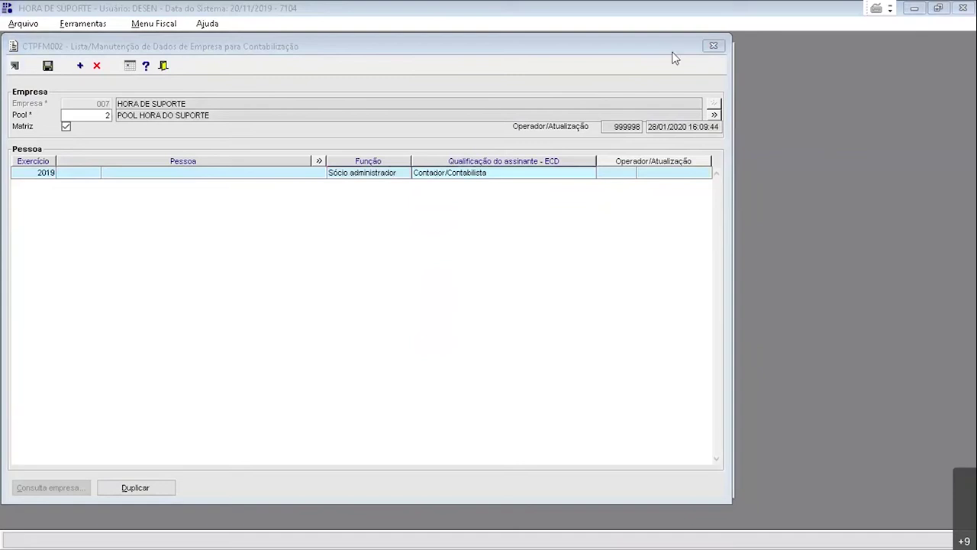
Step: Close the accounting company data component, discarding the unsaved 2019 person row
left_click(712, 46)
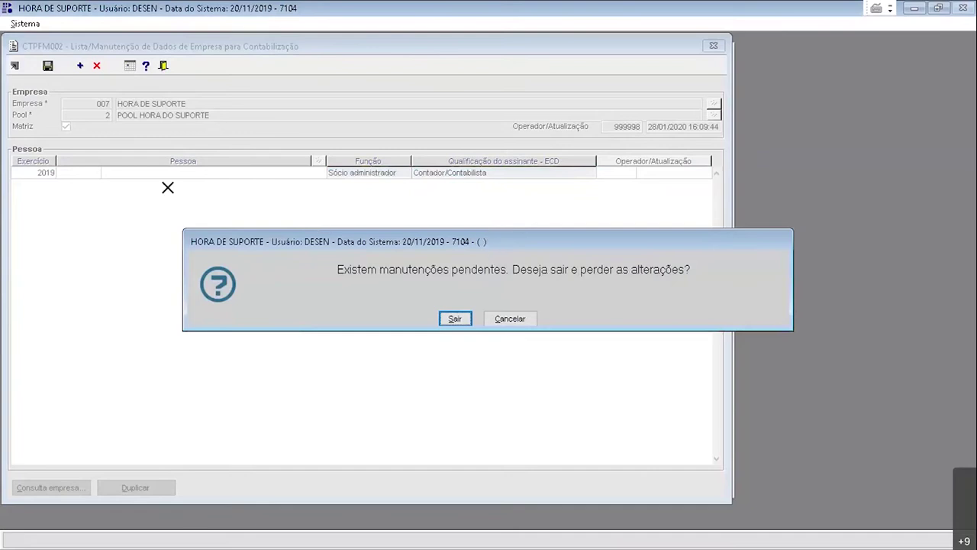
left_click(502, 318)
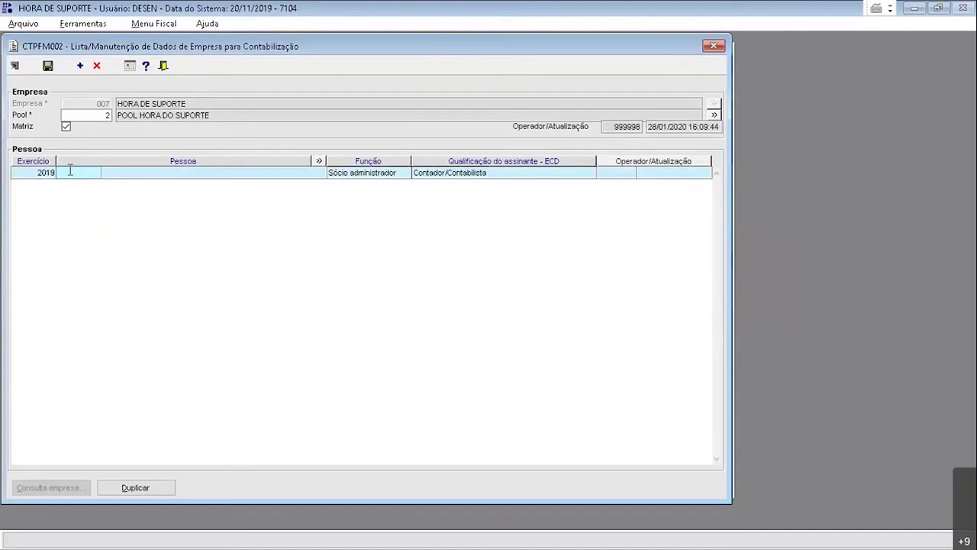
left_click(320, 173)
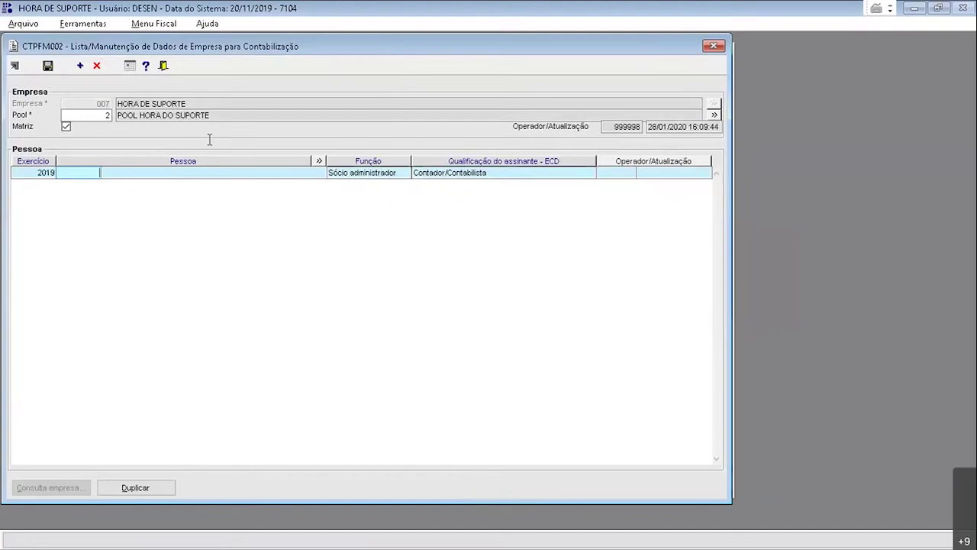
left_click(713, 46)
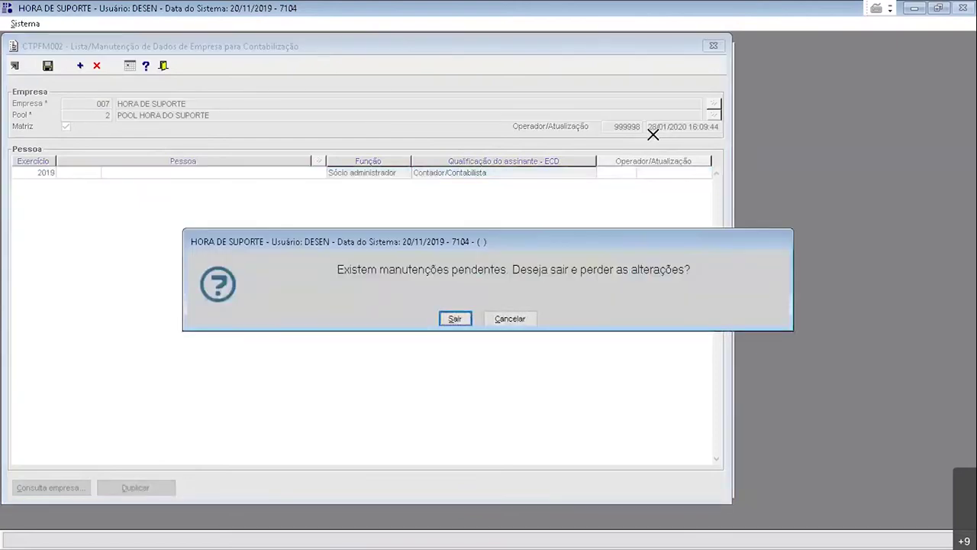
key("Return")
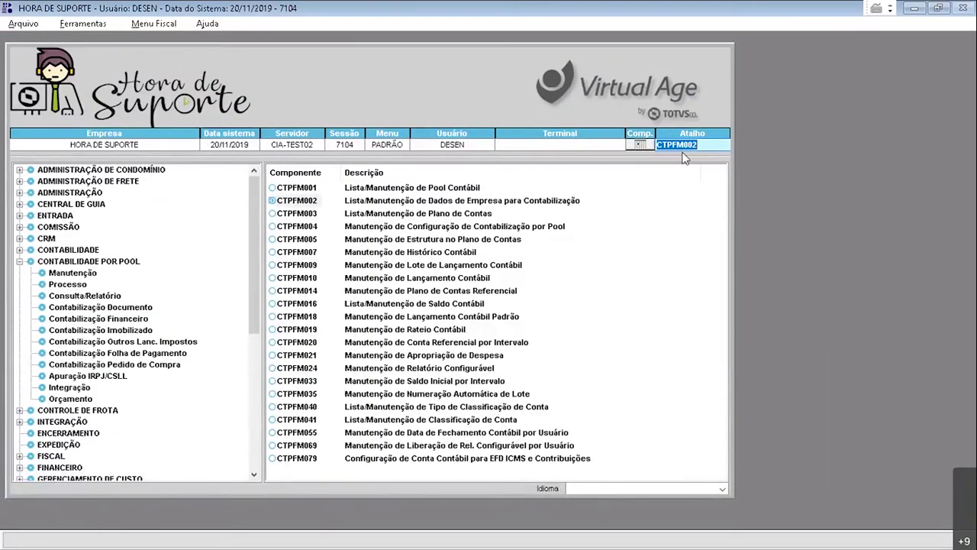
Step: Open the complete person maintenance component PESFM010 and load the CONSUMIDOR FINAL record from the person lookup
type("PESF0")
key("BackSpace")
type("M010")
key("Return")
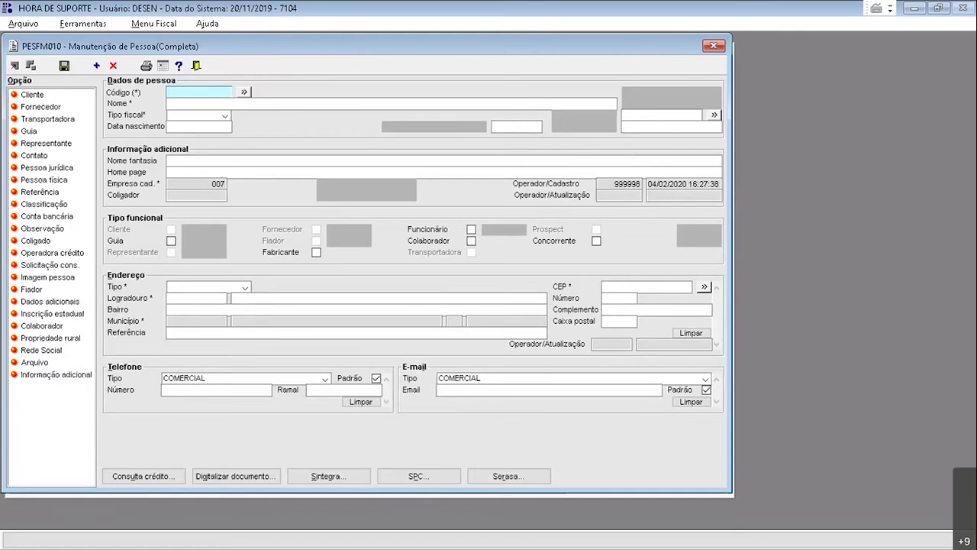
double_click(207, 92)
key("F4")
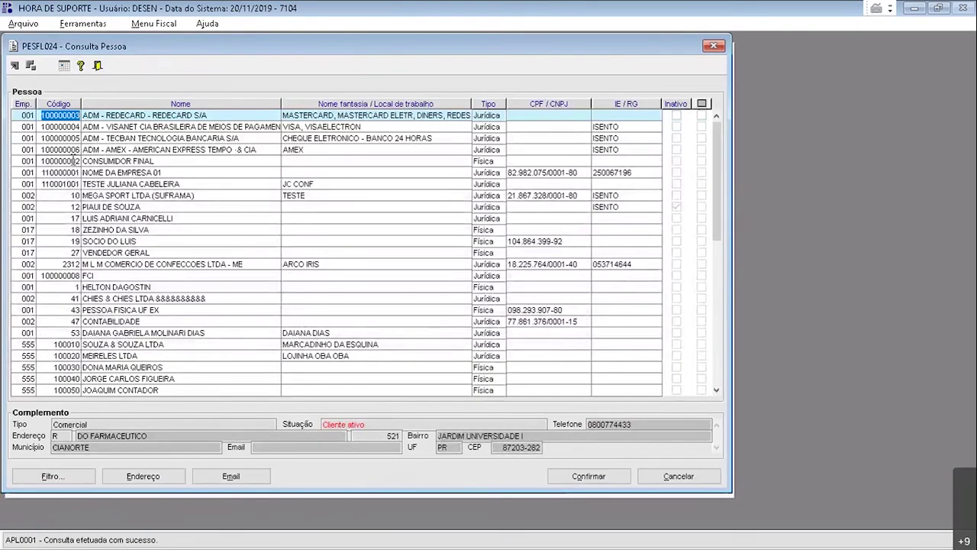
left_click(69, 161)
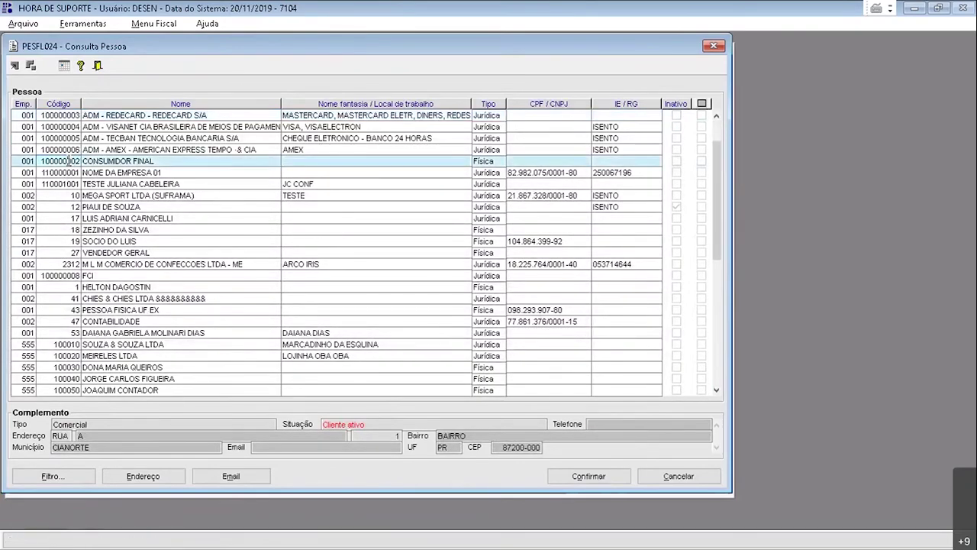
double_click(70, 161)
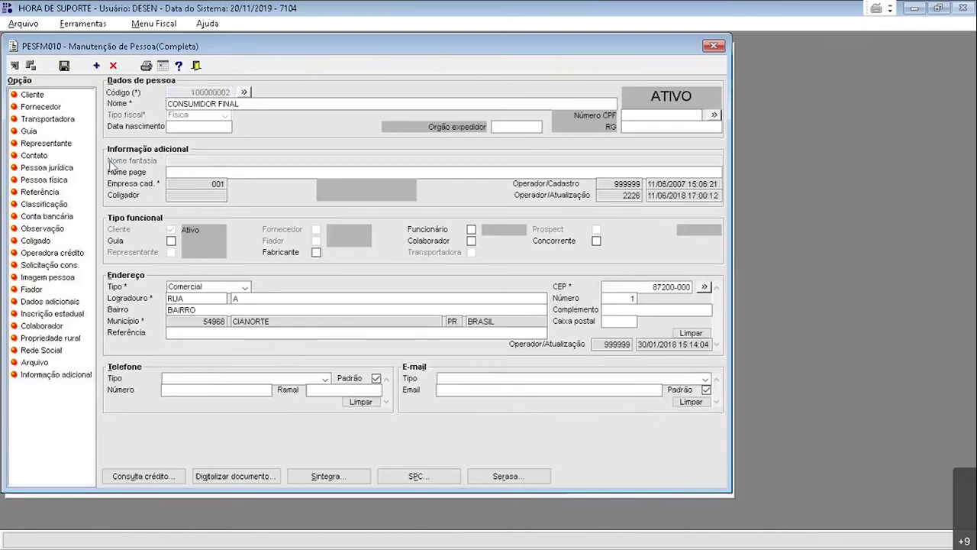
Step: Open the Pessoa física data of CONSUMIDOR FINAL and examine the CRC, Data de inscrição CRC and Data de validade CRC fields
left_click(48, 178)
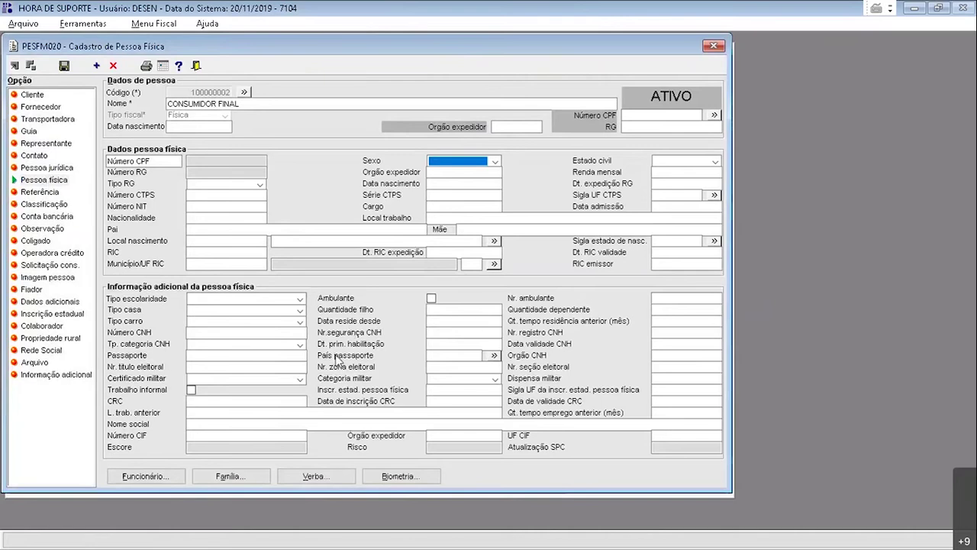
left_click(296, 400)
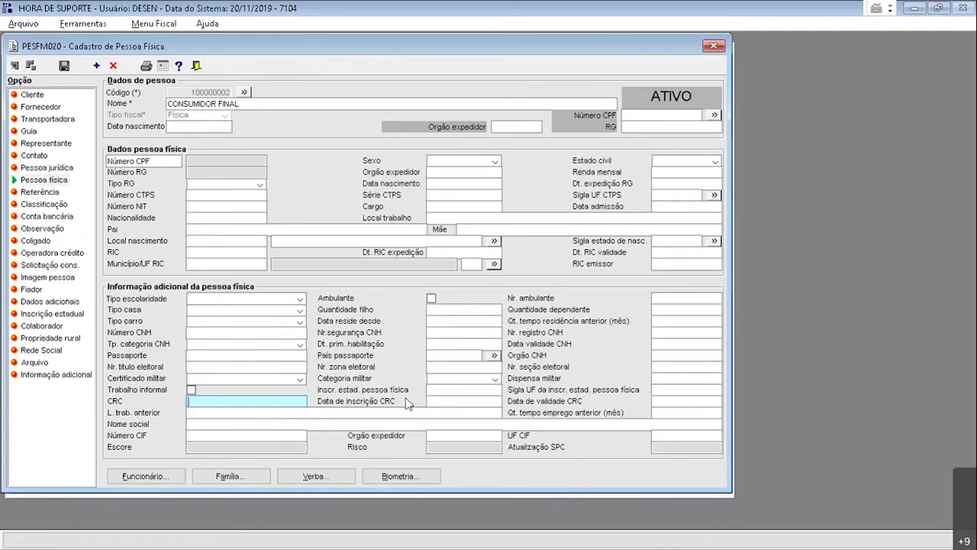
left_click(436, 402)
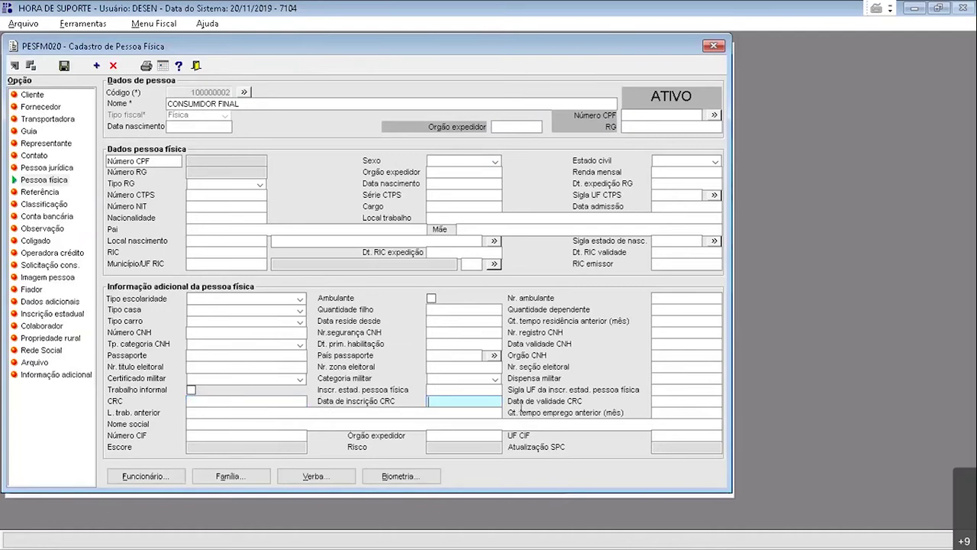
left_click(697, 400)
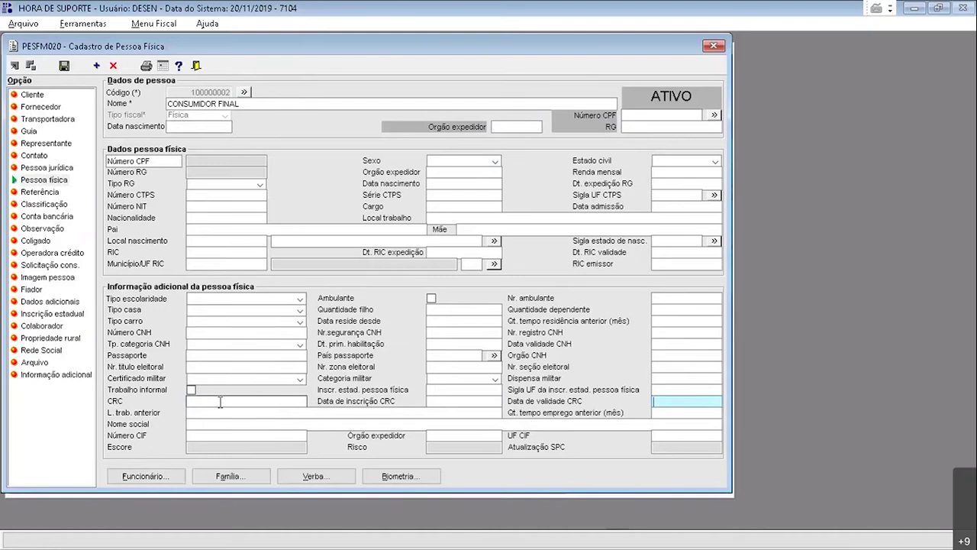
left_click(248, 400)
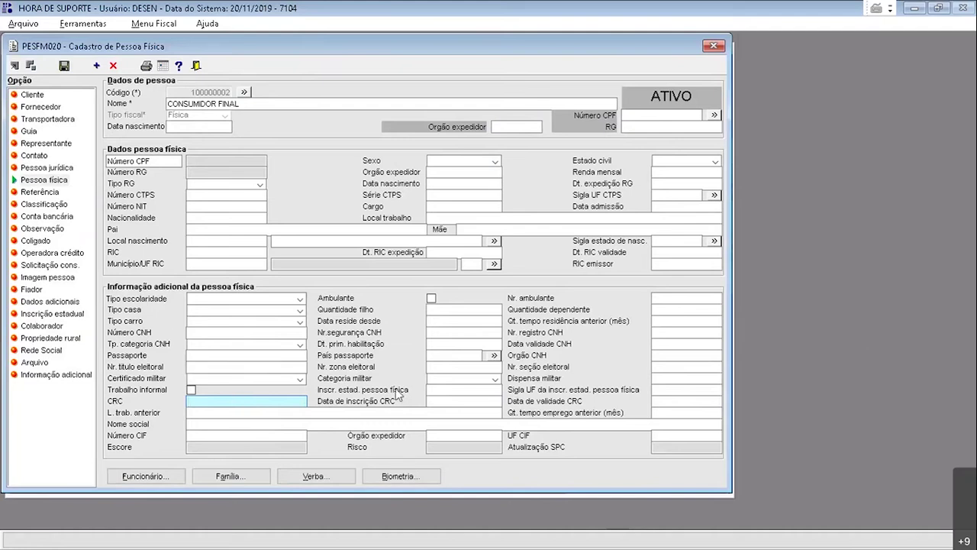
left_click(462, 401)
left_click(665, 402)
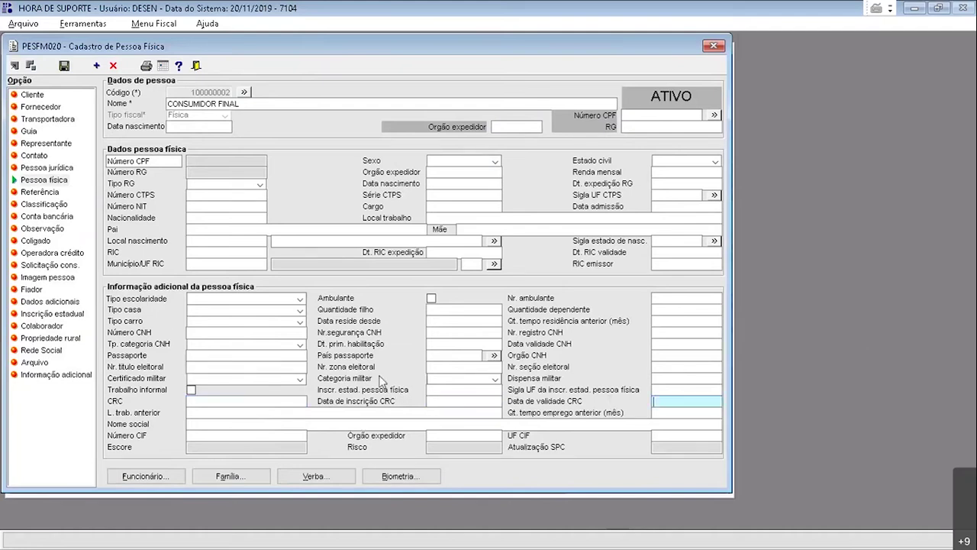
Step: Try a sample entry with the state prefix PR- in the CRC field of CONSUMIDOR FINAL
left_click(236, 397)
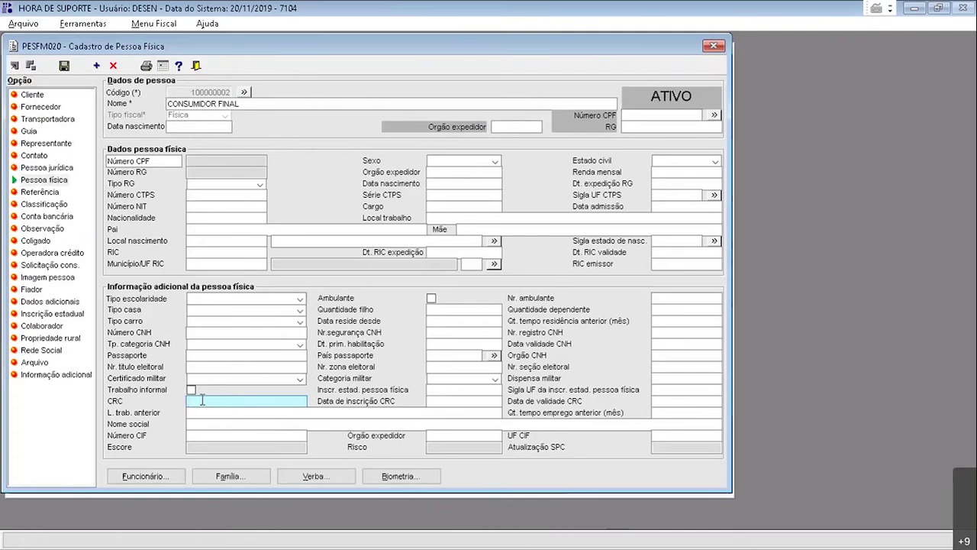
type("PR-jolhoiuhoi")
key("BackSpace")
key("BackSpace")
key("BackSpace")
key("BackSpace")
key("BackSpace")
key("BackSpace")
key("BackSpace")
key("BackSpace")
key("BackSpace")
key("BackSpace")
key("F1")
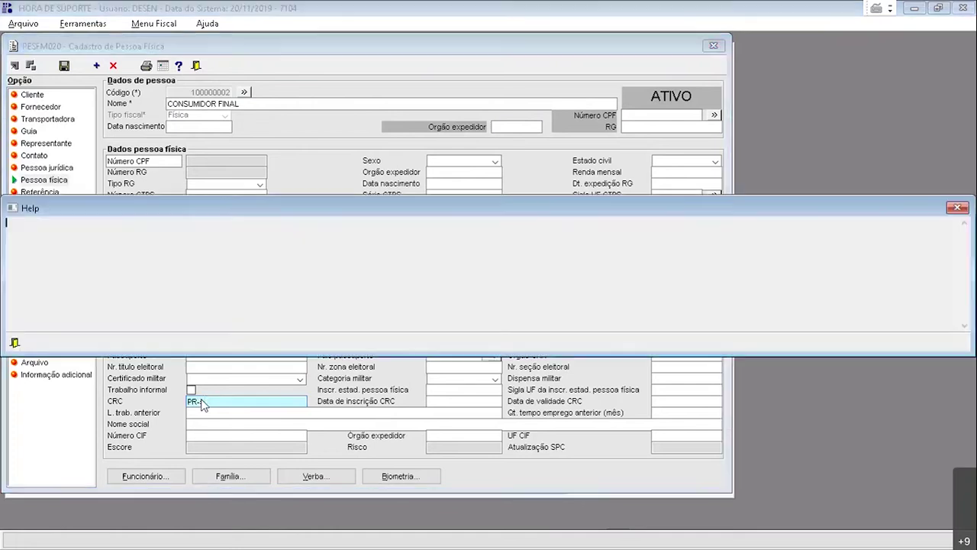
type("s")
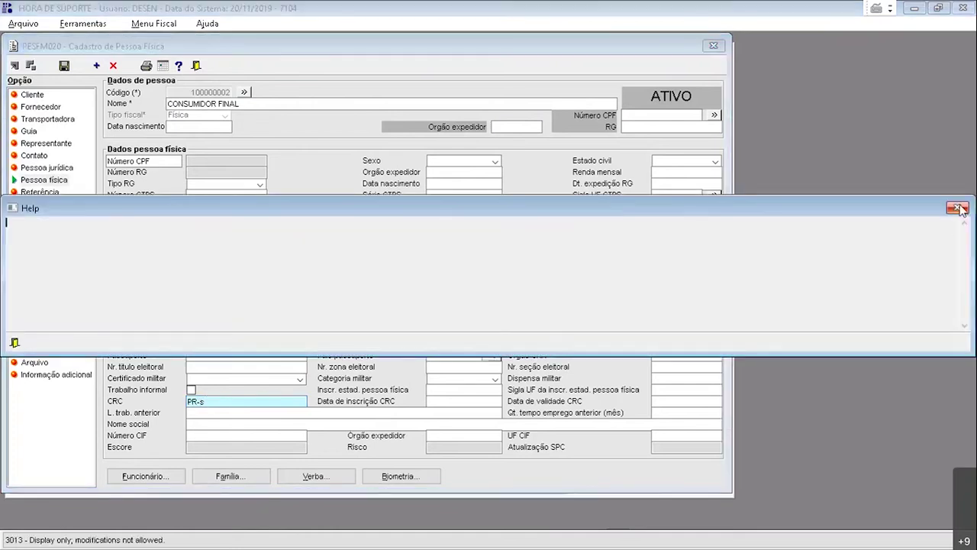
Step: Dismiss the empty Help window and exit the Pessoa física record, discarding the unsaved CRC entry
left_click(957, 209)
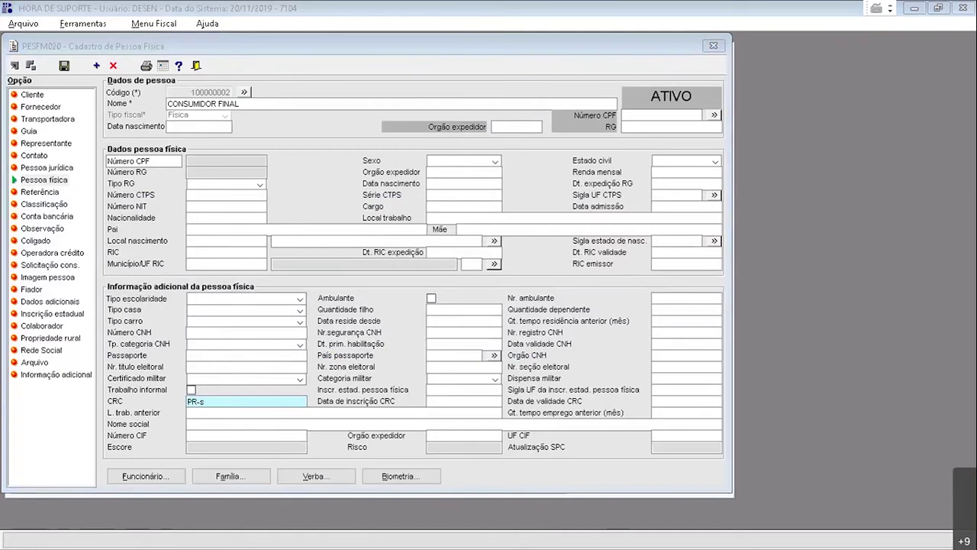
left_click(561, 58)
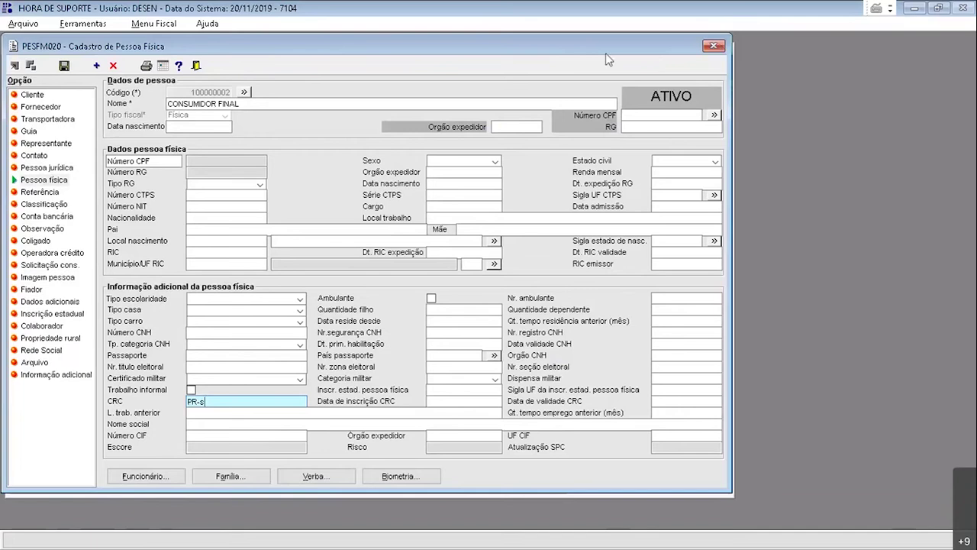
left_click(721, 49)
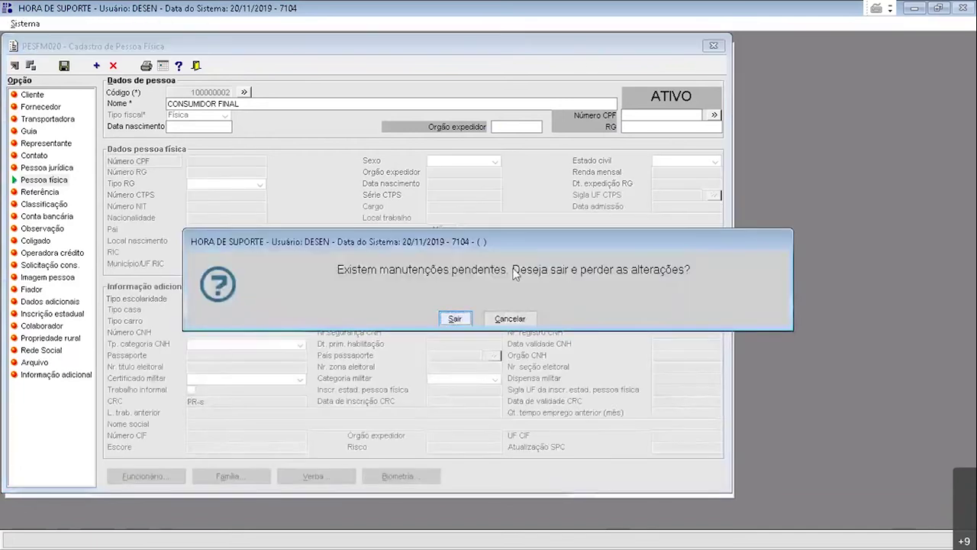
left_click(454, 319)
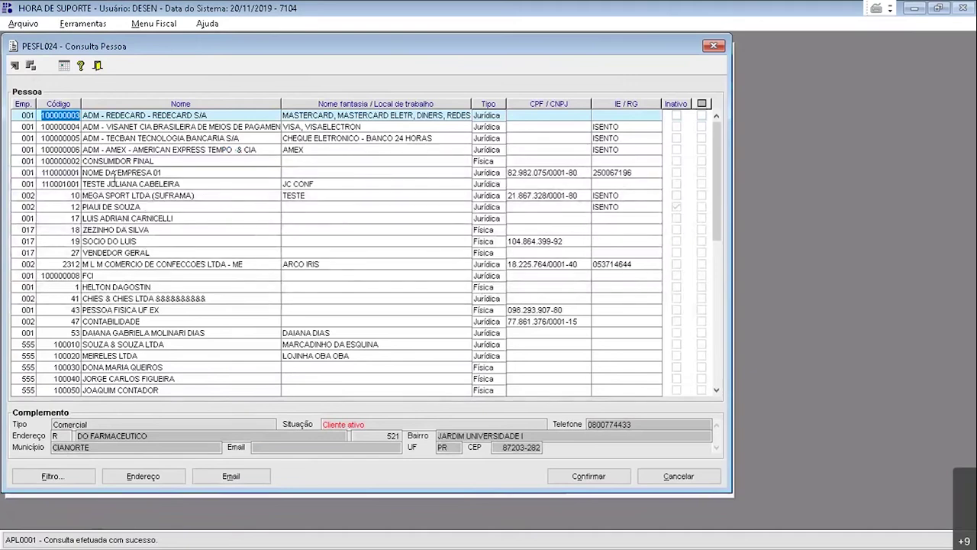
Step: Load the NOME DA EMPRESA 01 record from the person lookup and open its Pessoa jurídica data
left_click(112, 174)
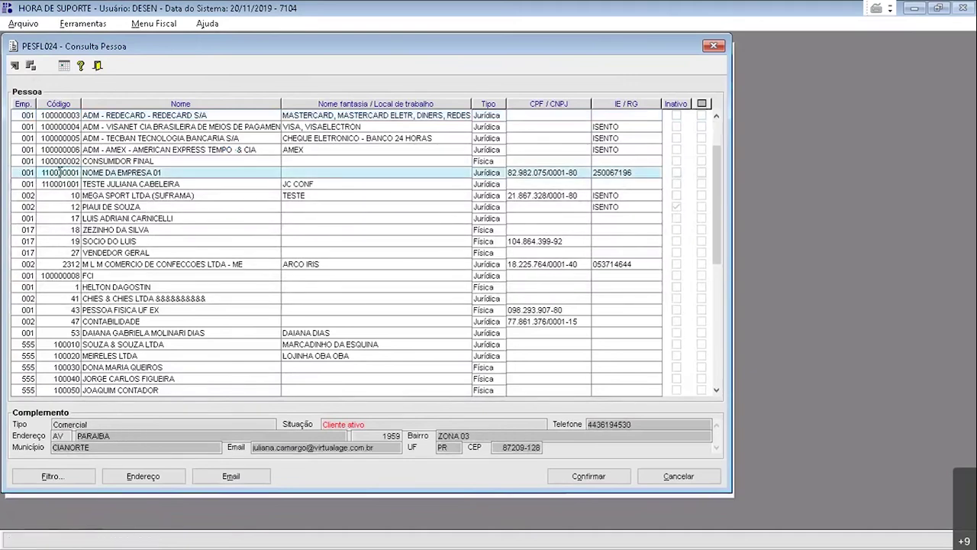
double_click(59, 172)
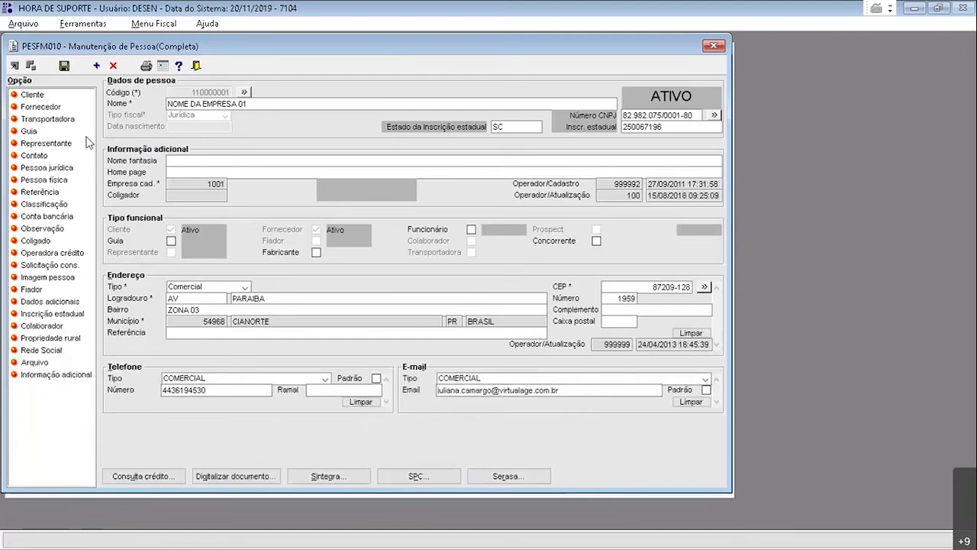
left_click(206, 104)
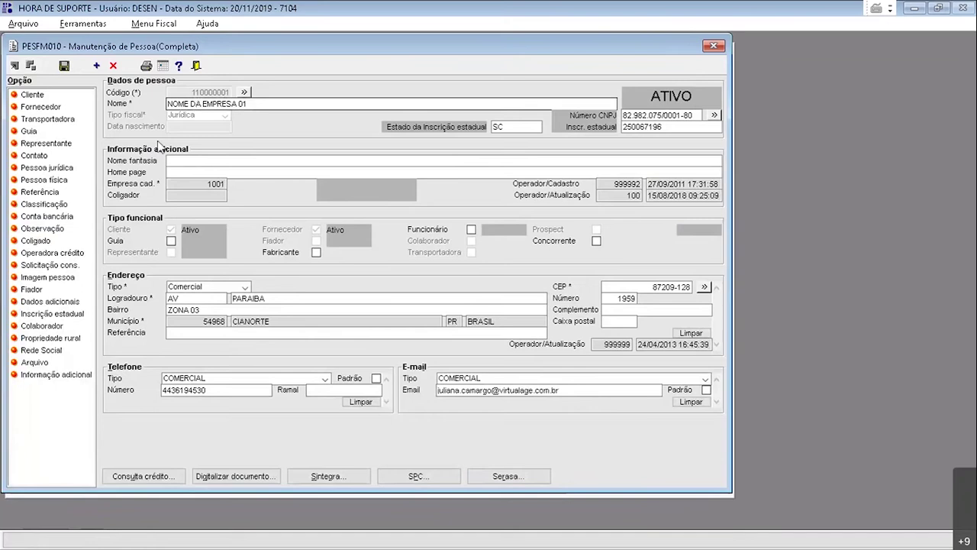
left_click(37, 163)
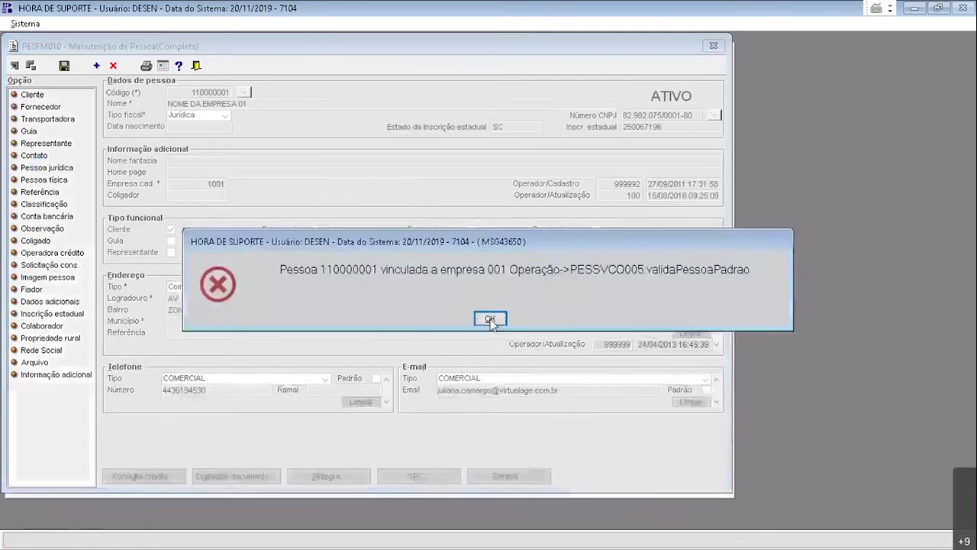
left_click(490, 319)
left_click(61, 168)
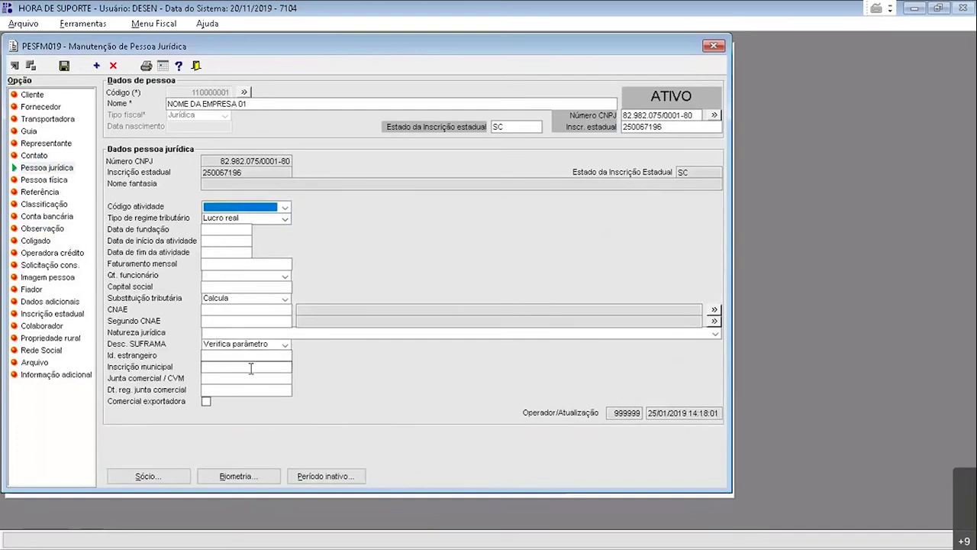
Step: Examine the company's Inscrição municipal, Junta comercial / CVM and Dt. reg. junta comercial fields
left_click(223, 368)
left_click(219, 378)
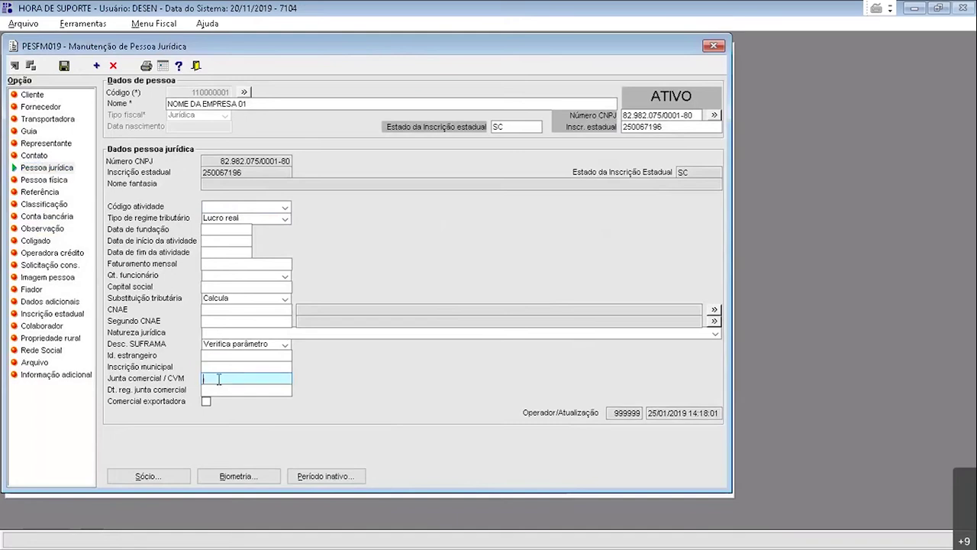
left_click(224, 391)
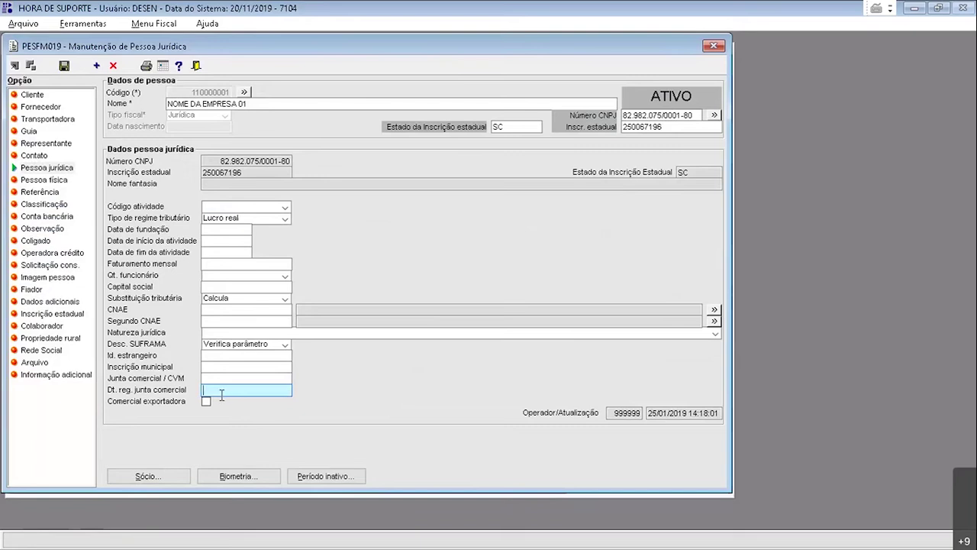
left_click(229, 377)
left_click(234, 390)
left_click(234, 379)
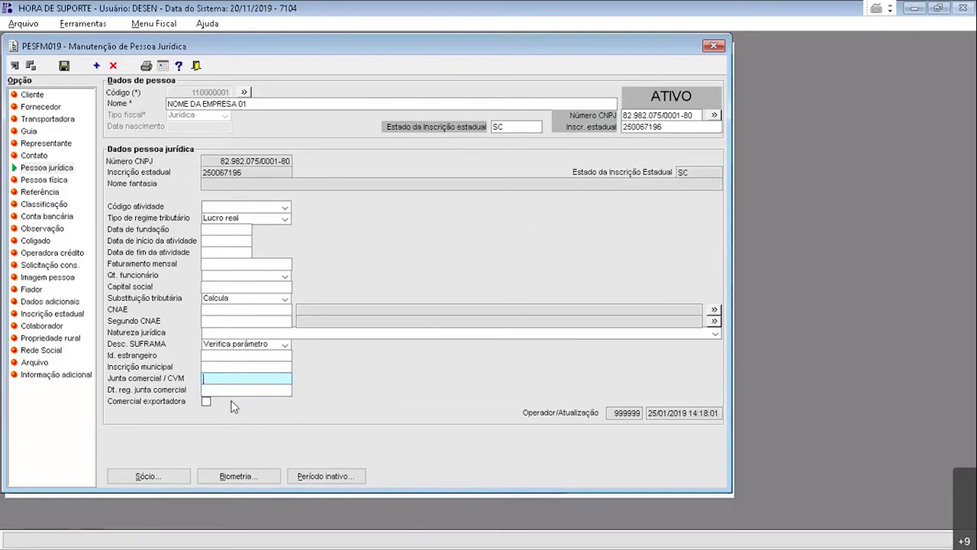
left_click(233, 391)
left_click(235, 379)
left_click(242, 367)
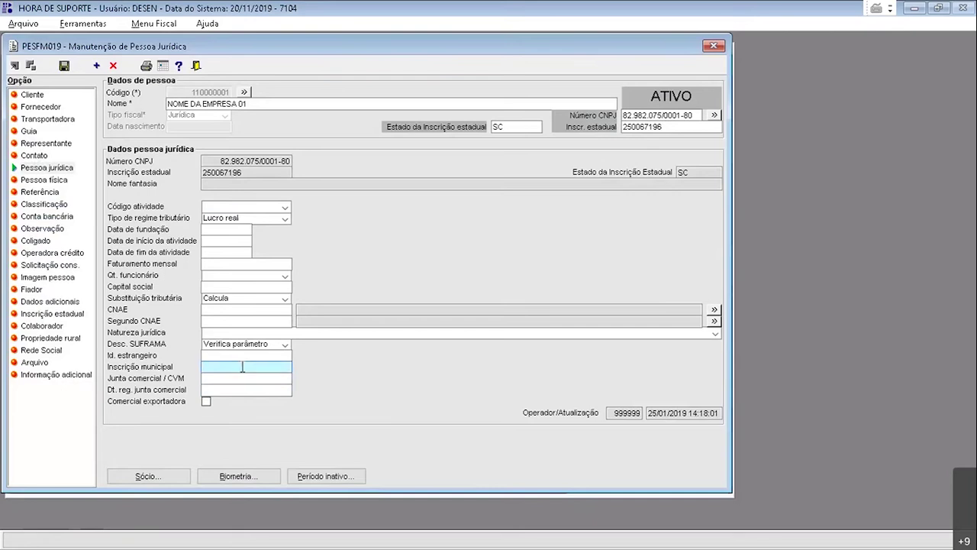
left_click(242, 377)
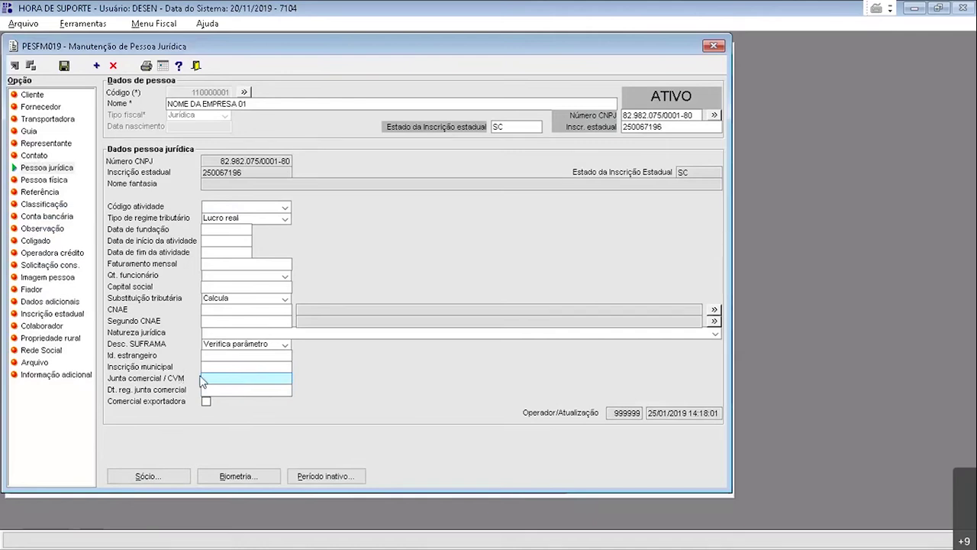
left_click(223, 390)
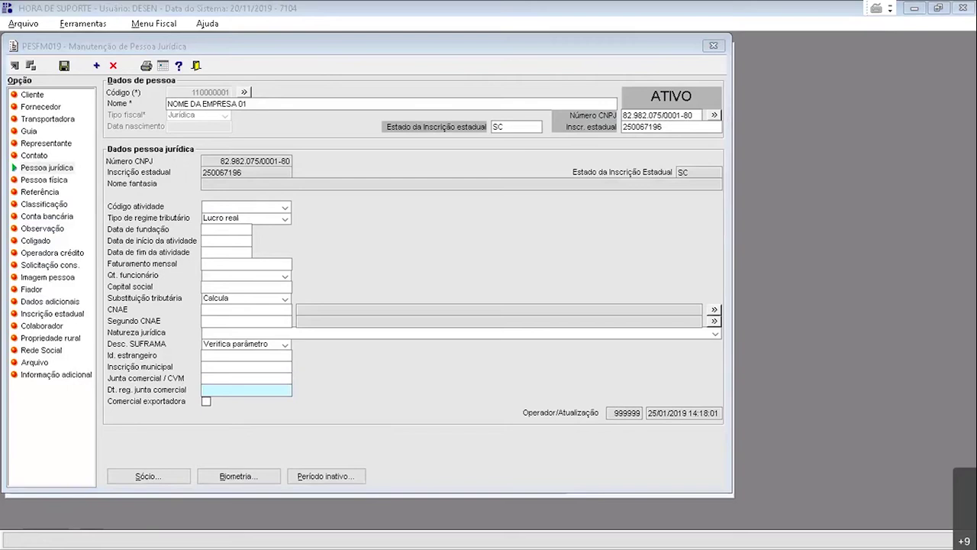
Step: Close the person maintenance component and open the ECD generation component CTPFP028
left_click(625, 80)
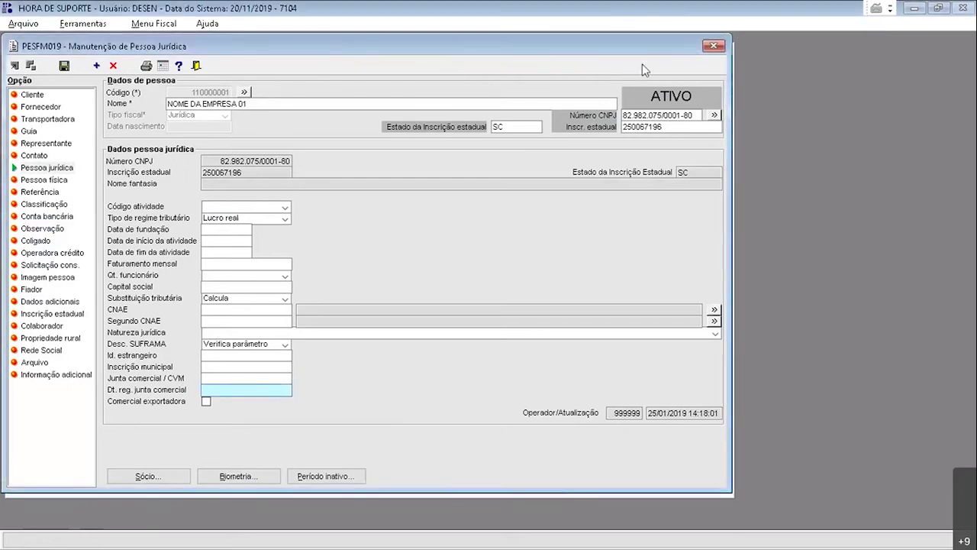
left_click(712, 47)
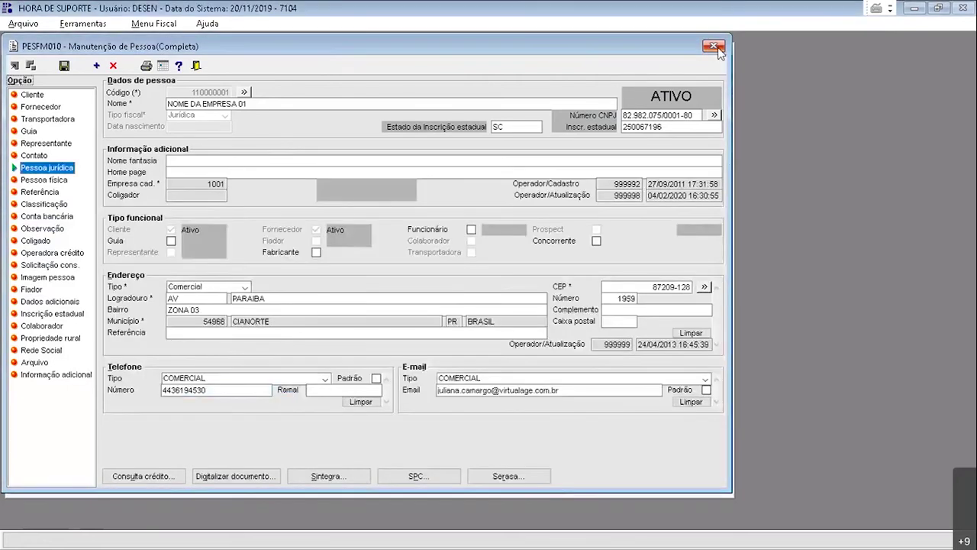
left_click(714, 46)
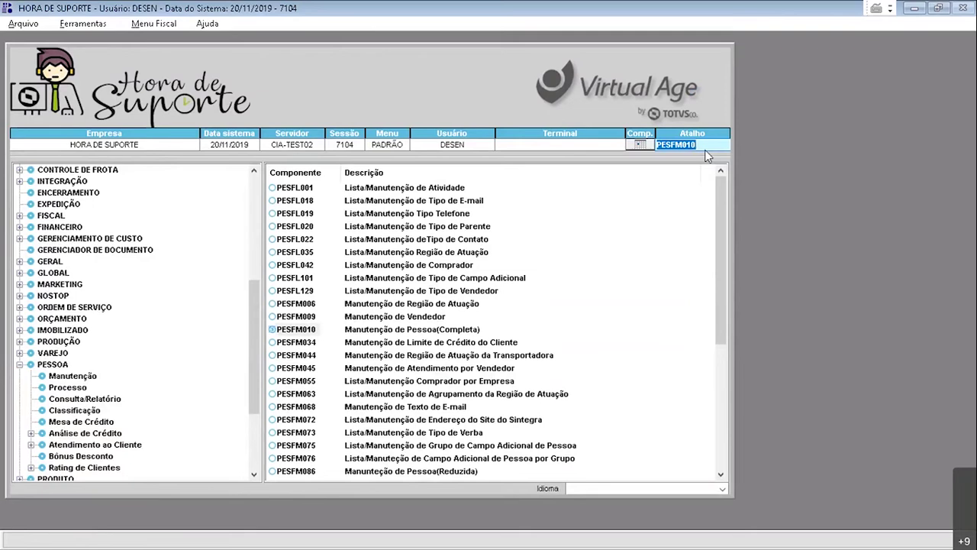
type("CTPFP028")
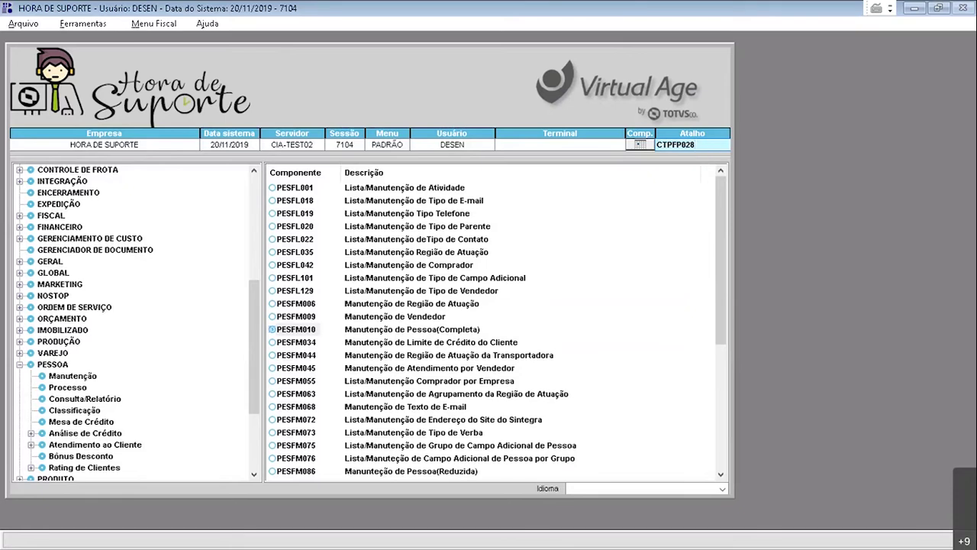
key("Return")
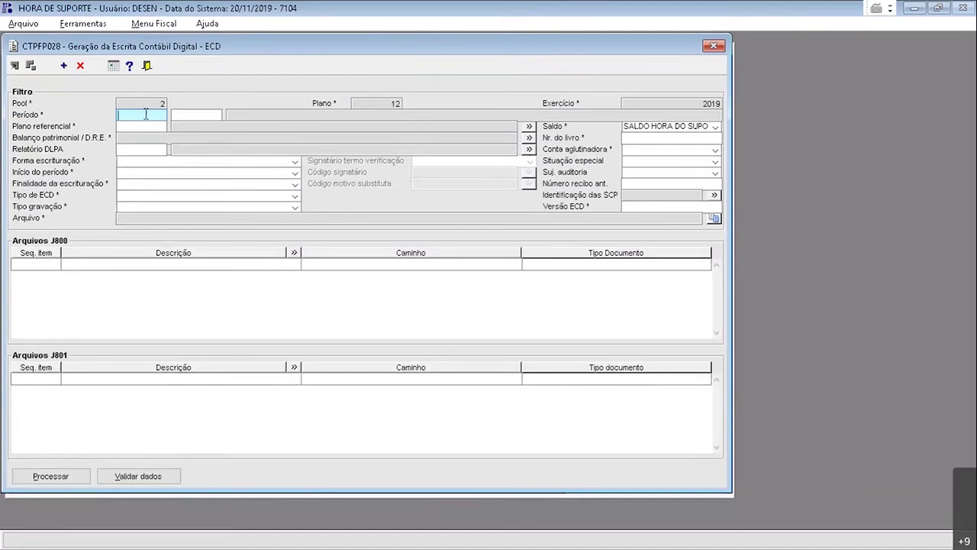
Step: Set the ECD period to 01/01/2019 through 31/12/2019 and the Plano referencial to 2
type("0101")
key("Tab")
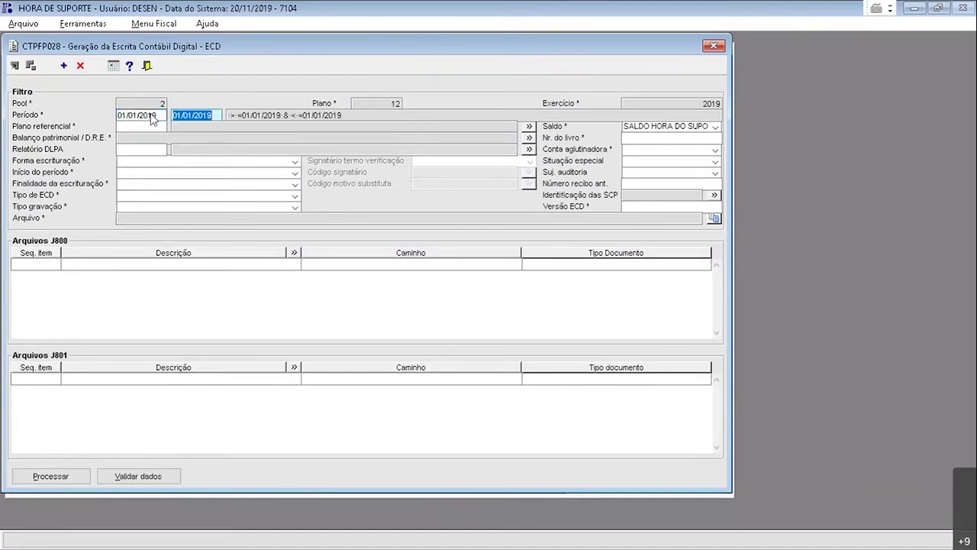
type("31/1")
type("2")
key("Tab")
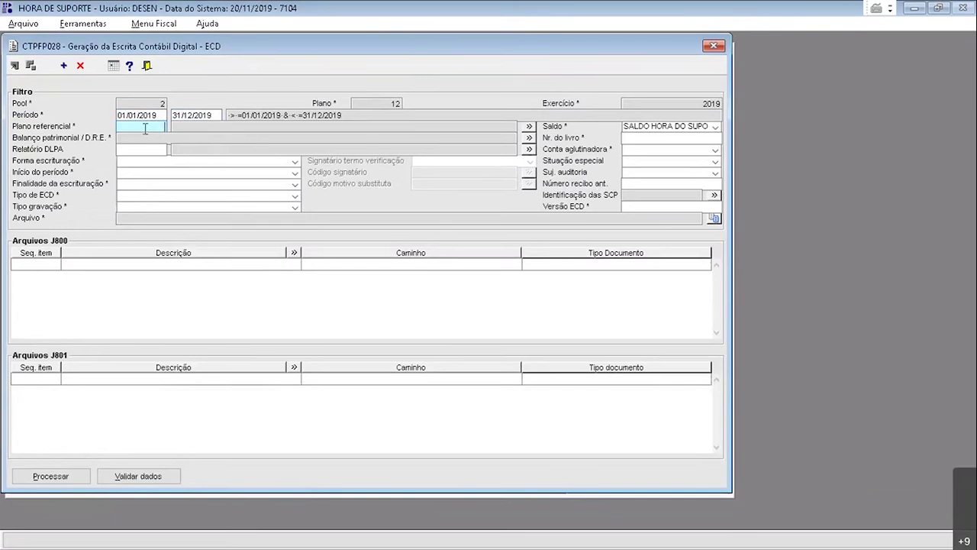
type("2")
key("Tab")
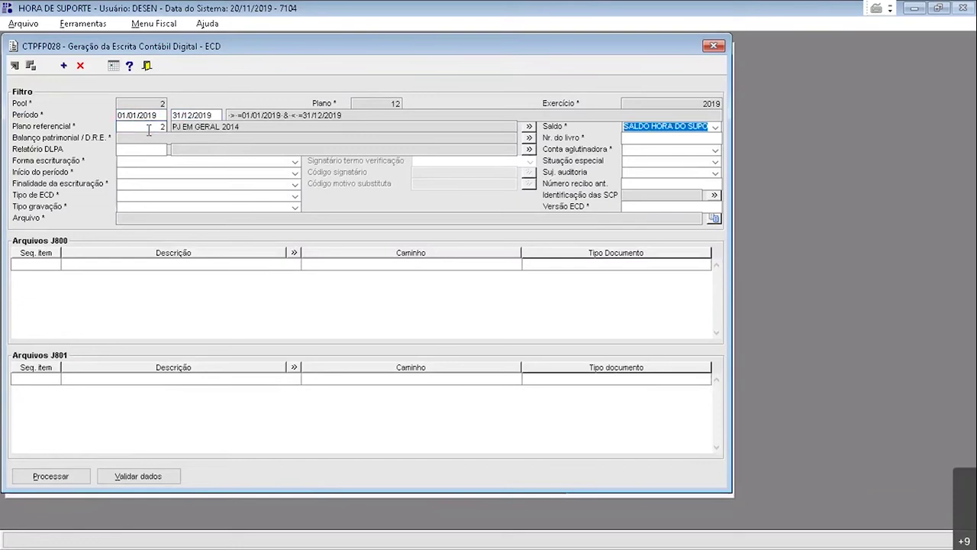
Step: Select the Balanço patrimonial demonstration dated 31/12/2019 for the Balanço patrimonial / D.R.E. filter and confirm the selection
left_click(287, 138)
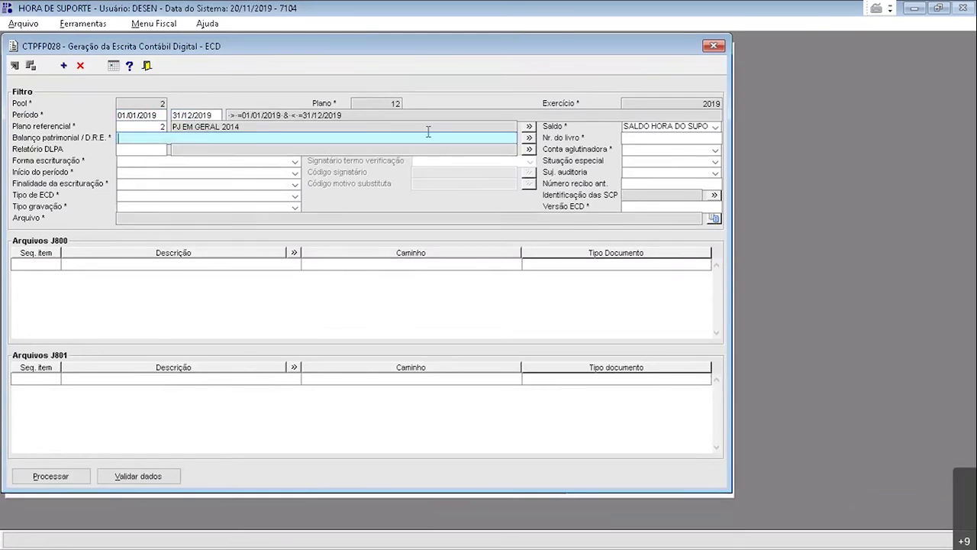
left_click(525, 136)
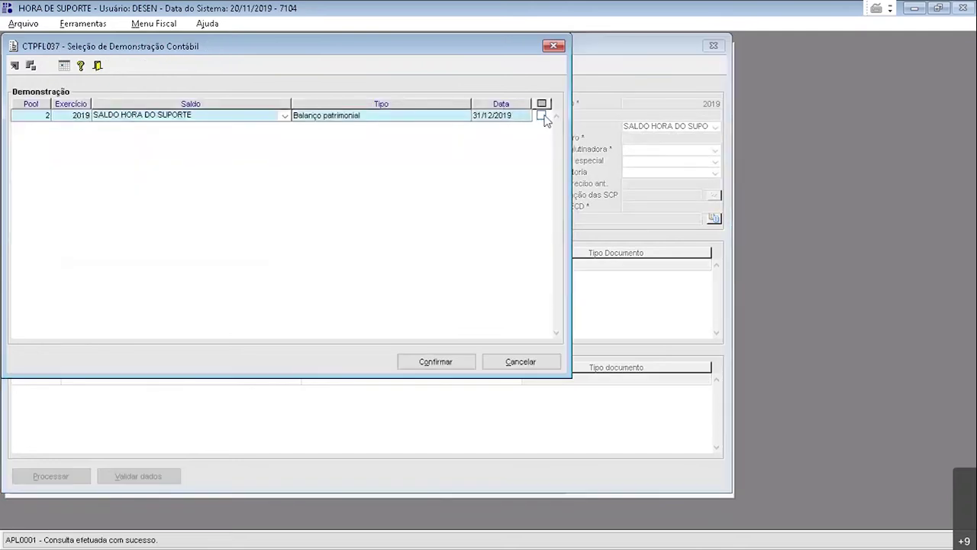
left_click(541, 115)
left_click(497, 115)
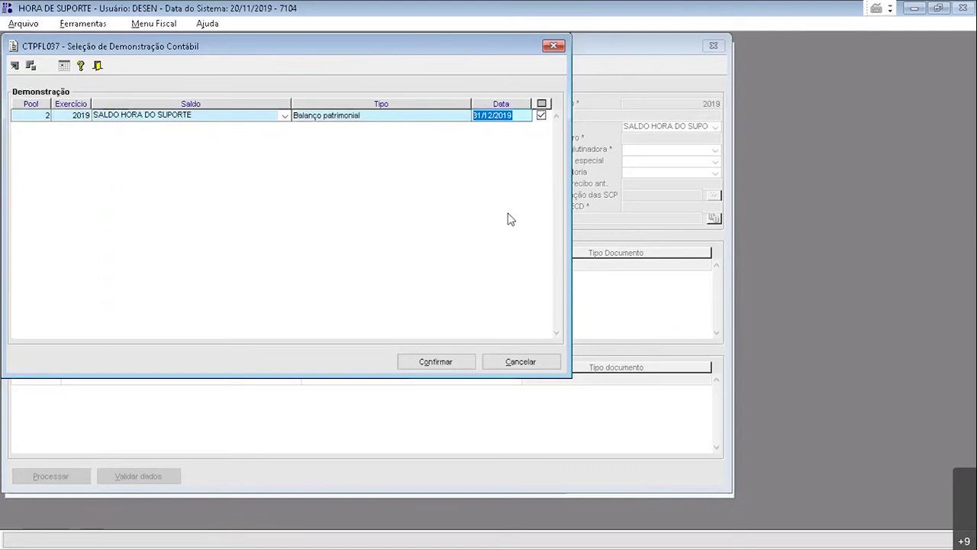
left_click(516, 117)
left_click_drag(519, 115, 469, 112)
left_click(449, 362)
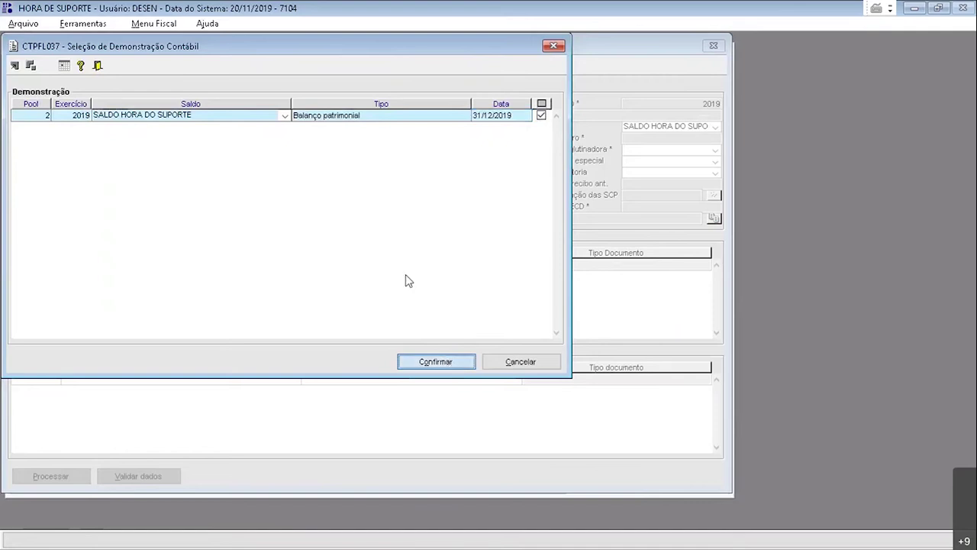
Step: Try Analítica as the Conta aglutinadora, and finally set it to Sintética
left_click(643, 140)
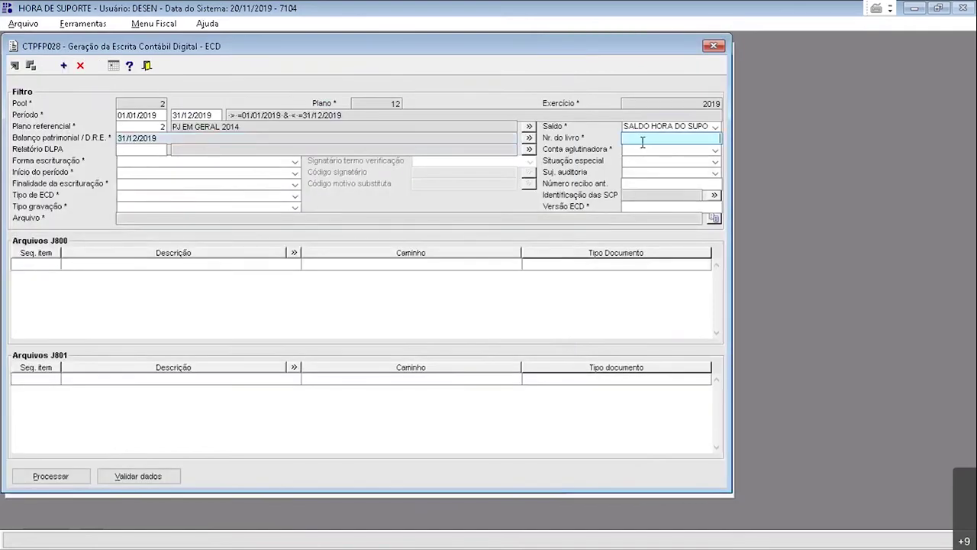
left_click(642, 150)
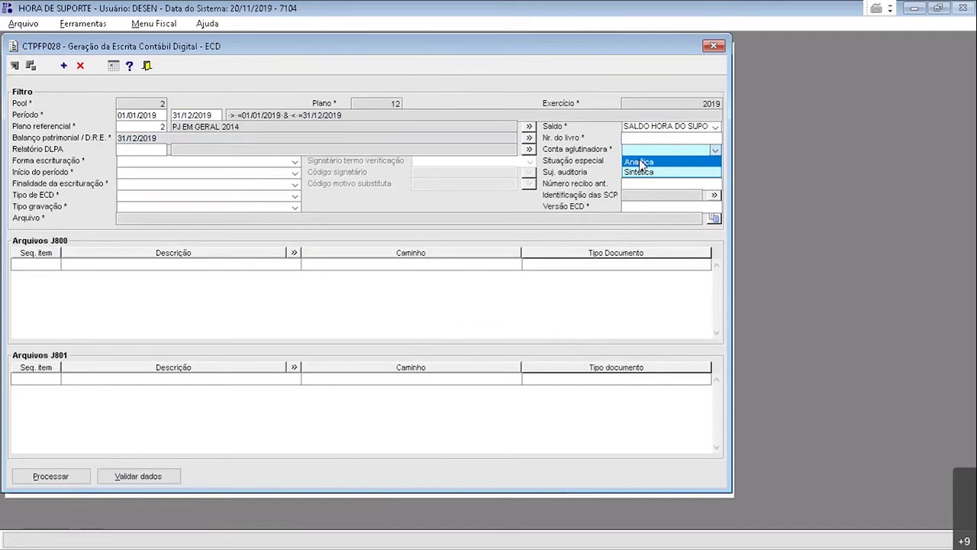
left_click(641, 162)
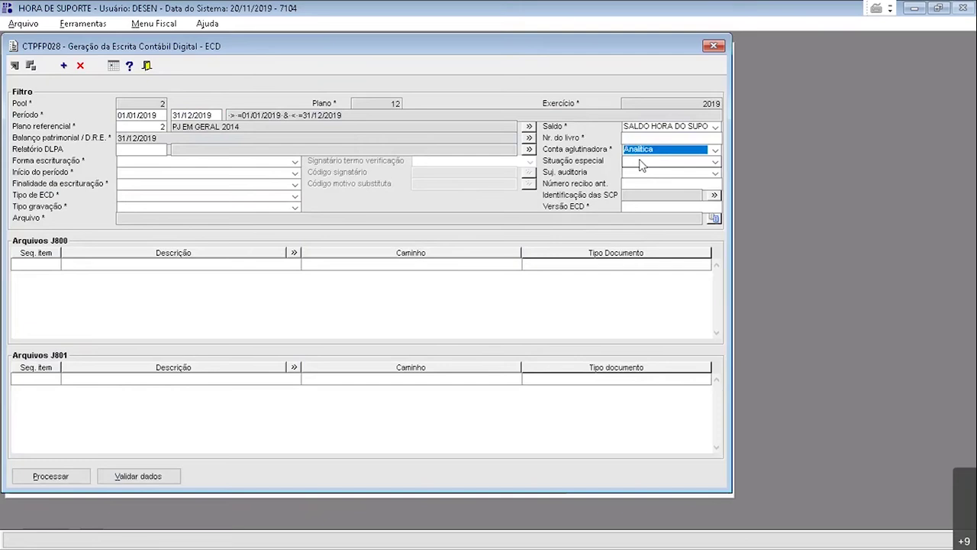
left_click(650, 150)
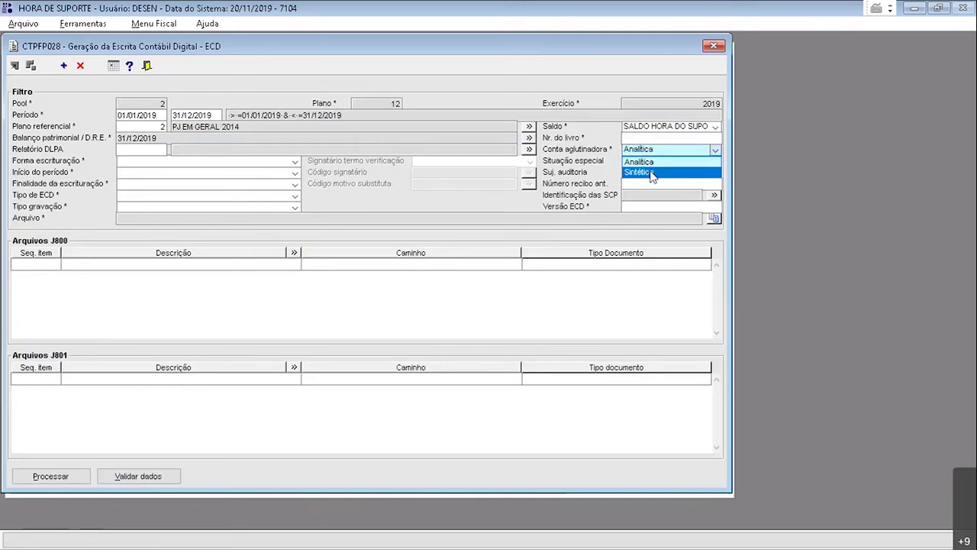
left_click(661, 173)
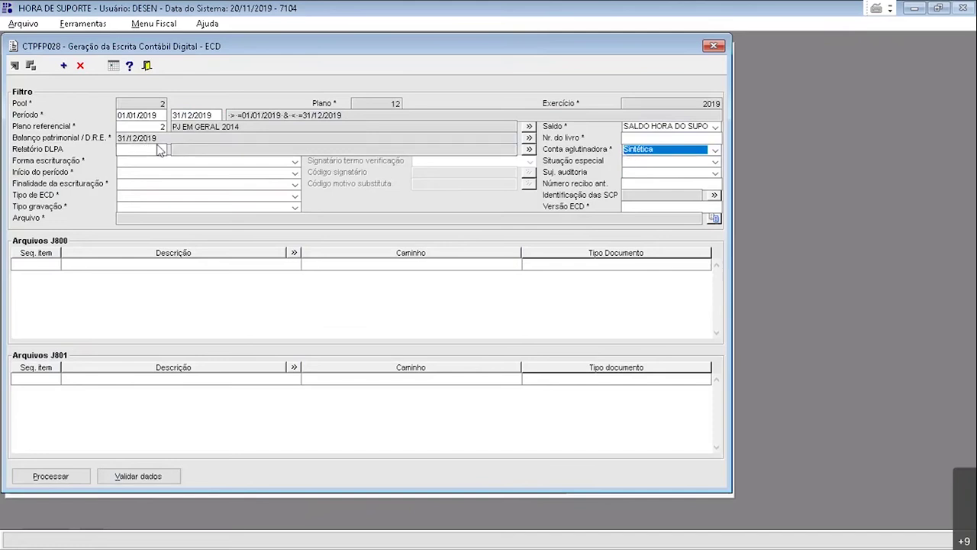
left_click(142, 163)
left_click(141, 164)
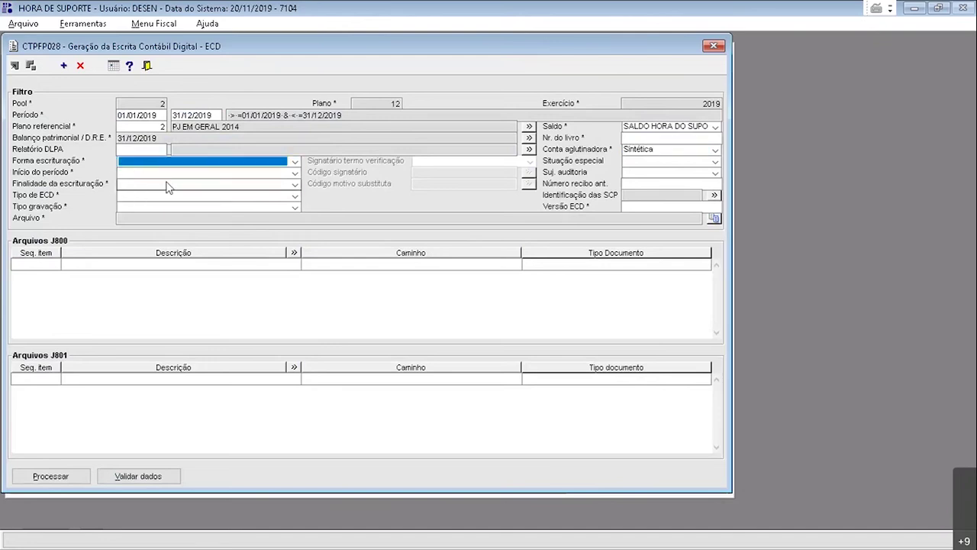
Step: Set the Versão ECD to 8.00
left_click(633, 206)
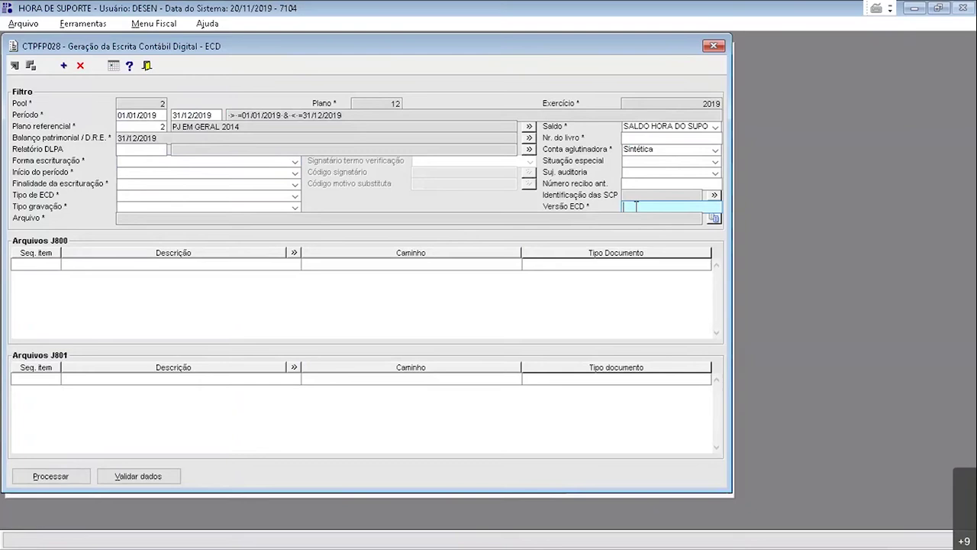
type("7")
type(".00")
left_click_drag(647, 209, 604, 215)
key("Right")
key("BackSpace")
type("8")
Step: Set the Tipo gravação to Local, and view the file list for the Arquivo destination without saving a path
left_click(267, 208)
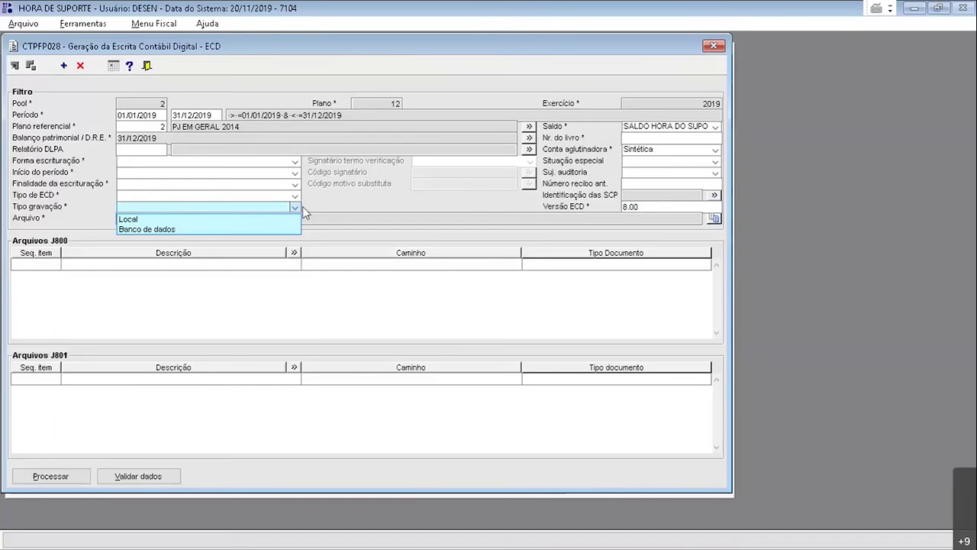
left_click(294, 207)
left_click(294, 208)
left_click(264, 219)
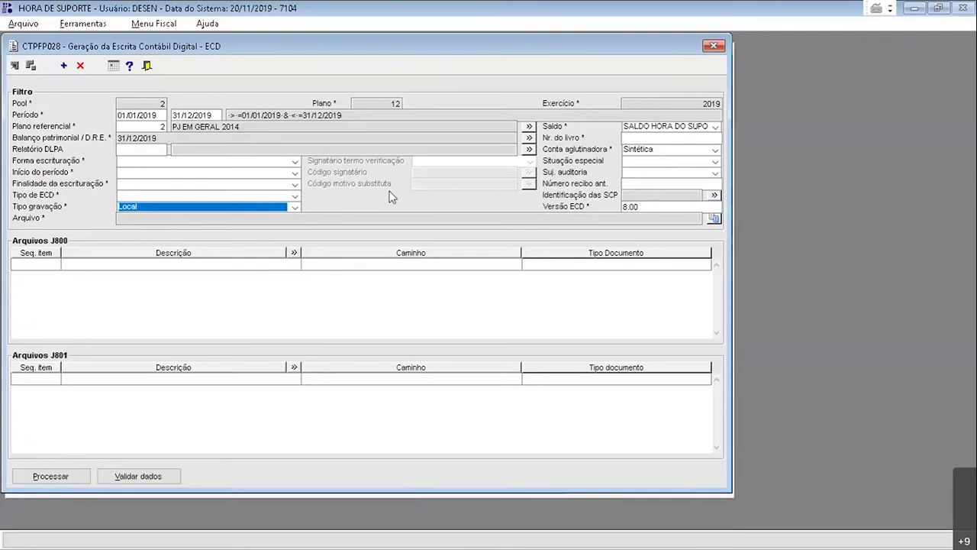
left_click(713, 219)
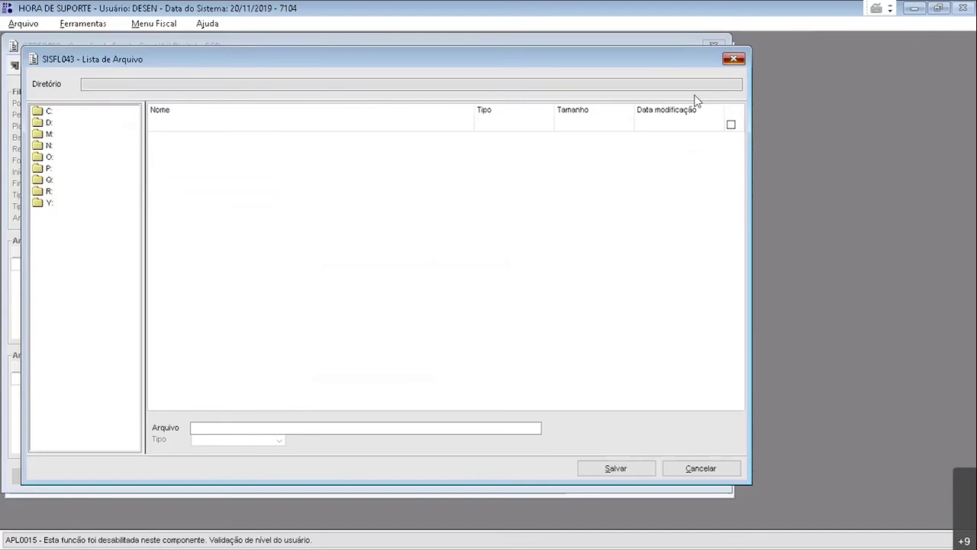
left_click(734, 59)
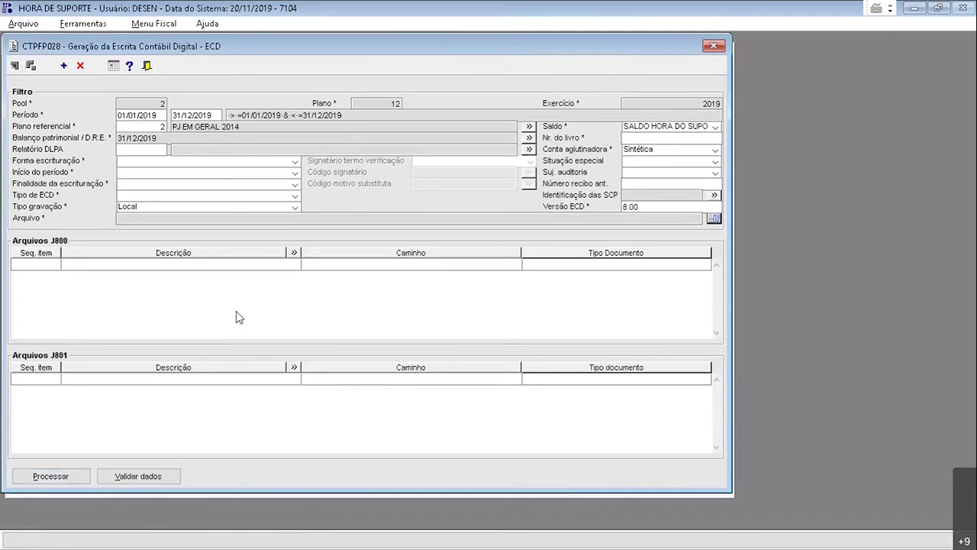
Step: Run the ECD data validation and examine the section on contas contábeis sem conta referencial
left_click(139, 473)
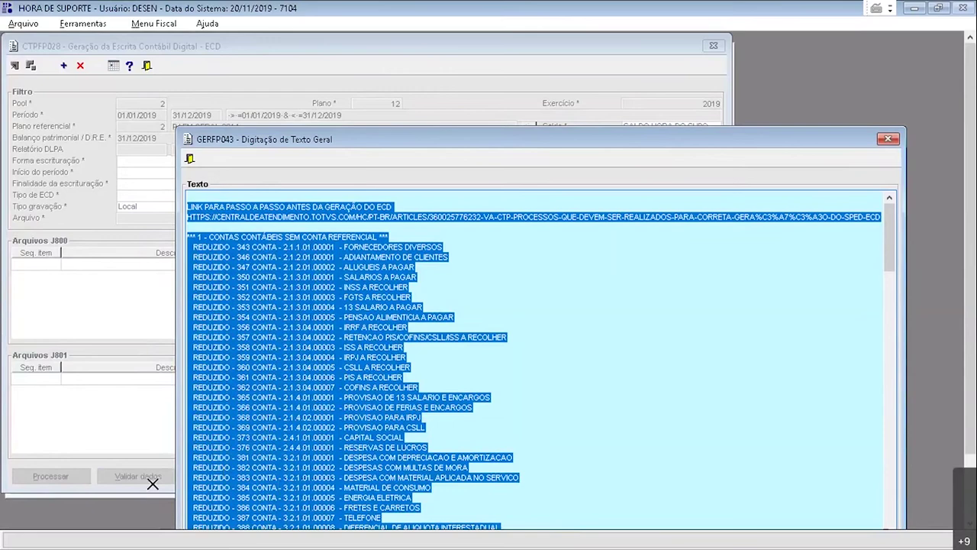
left_click(439, 267)
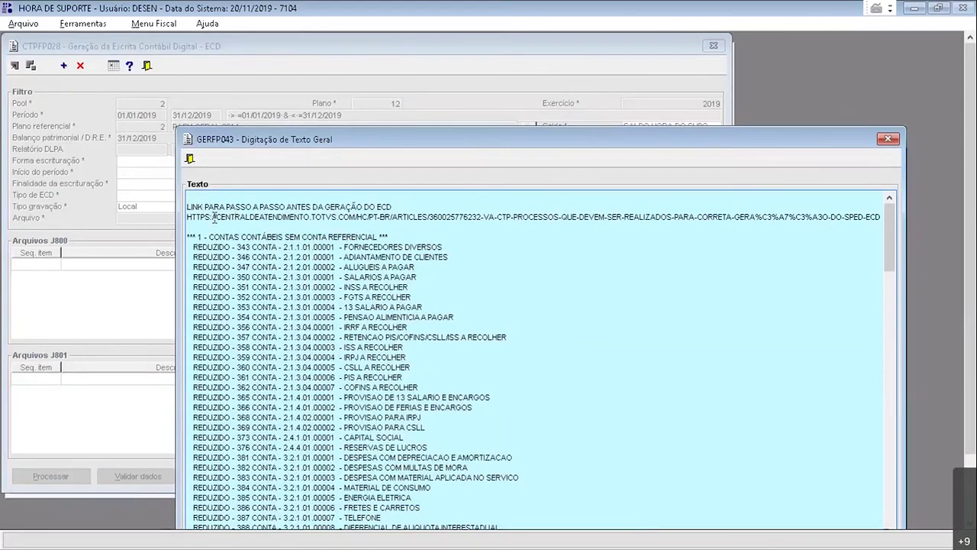
left_click(204, 238)
type("-")
left_click_drag(208, 238, 389, 238)
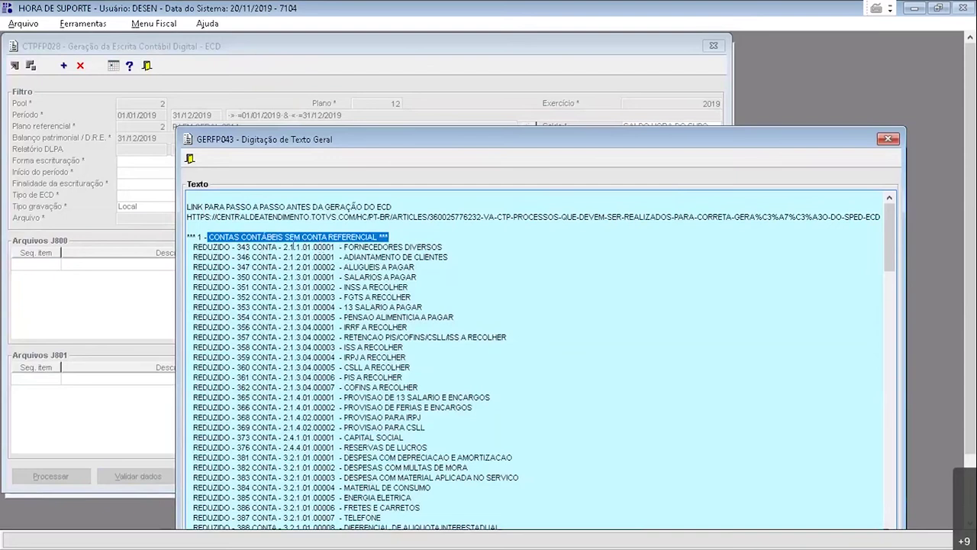
left_click_drag(289, 248, 443, 246)
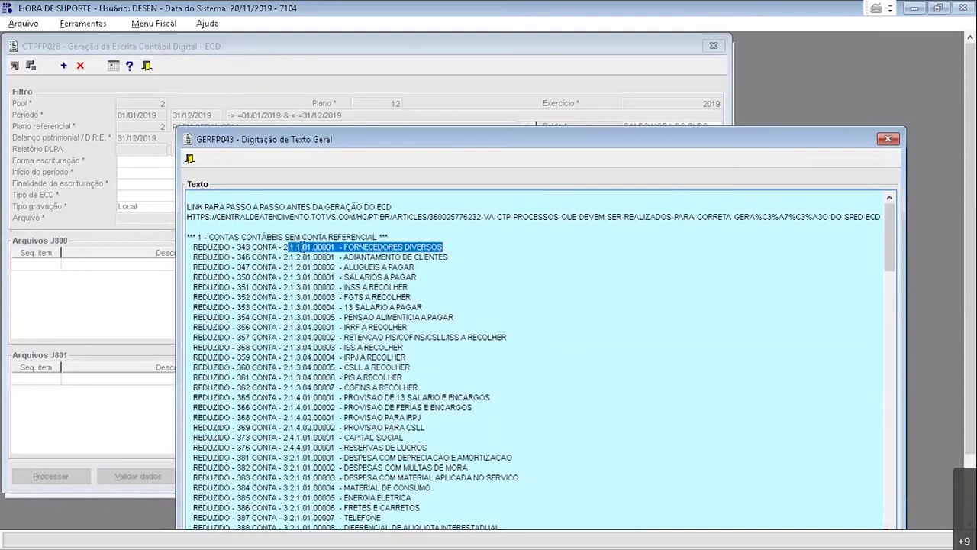
double_click(241, 248)
Step: Examine the remaining validation sections through Total do ativo e passivo, and close the validation text
scroll(257, 249, "down", 5)
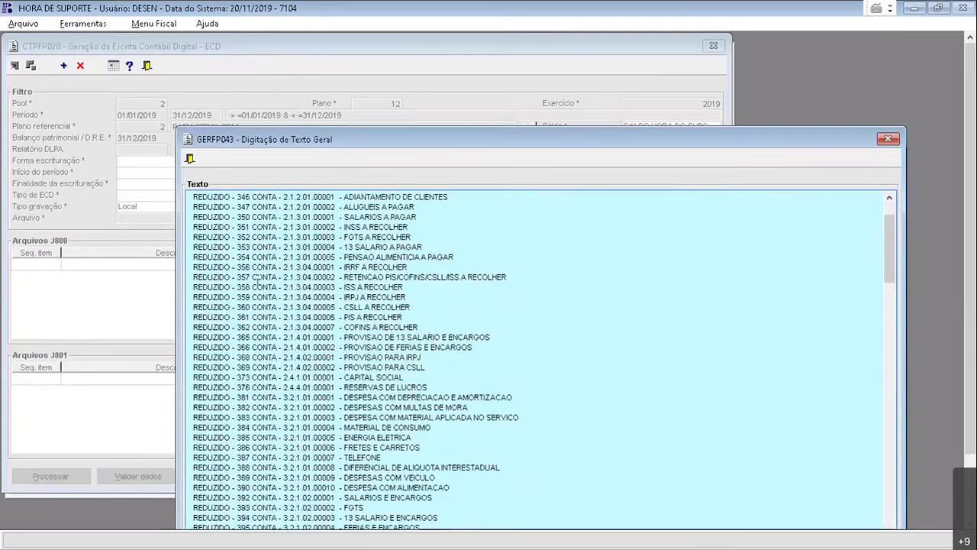
scroll(256, 290, "down", 10)
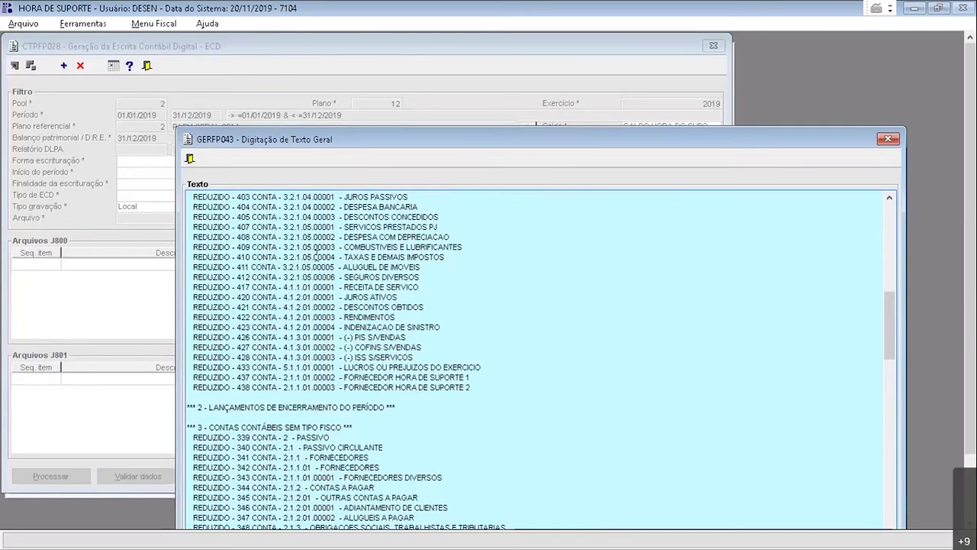
scroll(297, 297, "down", 5)
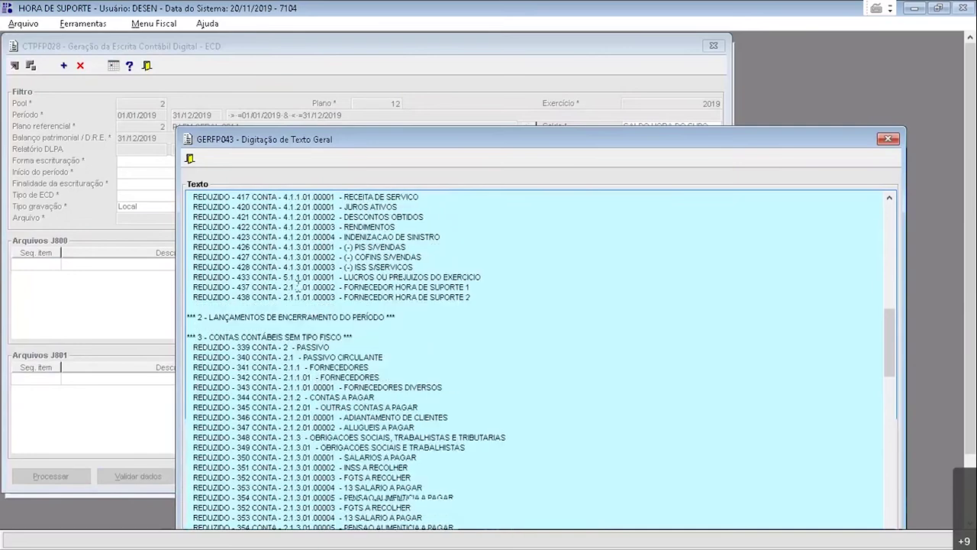
left_click_drag(226, 276, 324, 275)
scroll(290, 284, "down", 20)
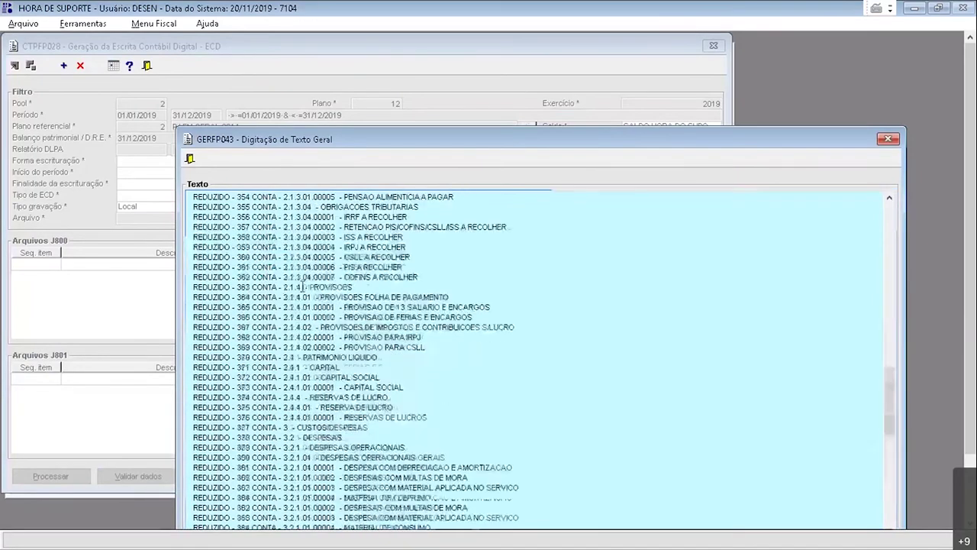
scroll(303, 286, "down", 4)
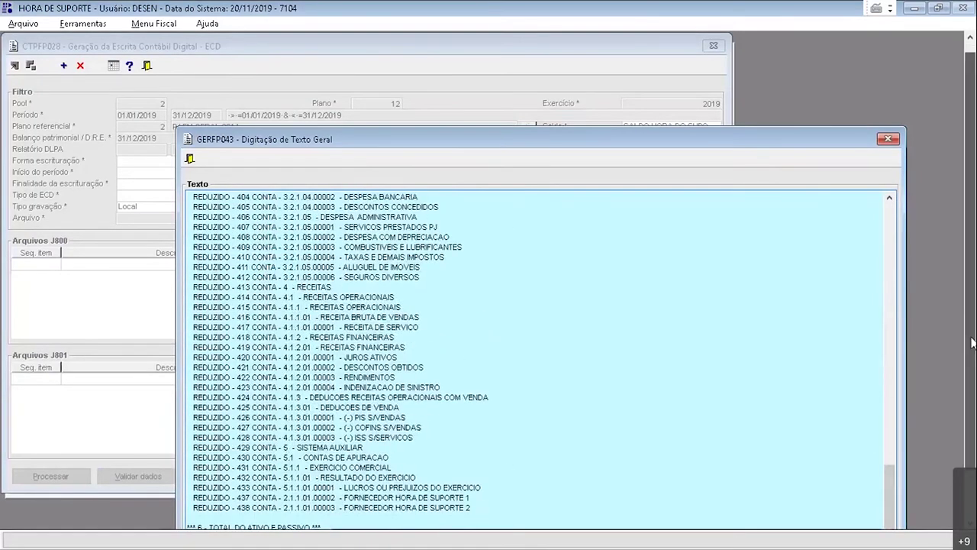
scroll(973, 335, "down", 2)
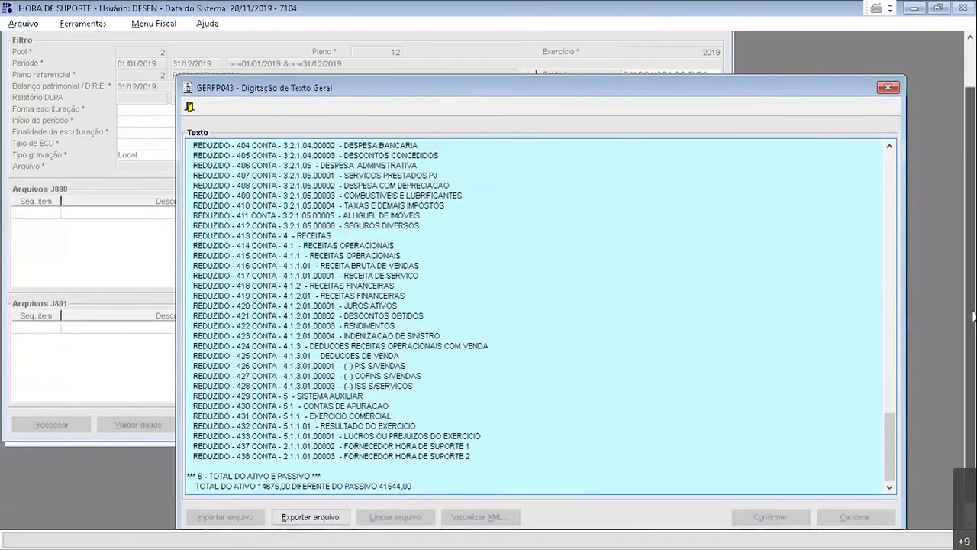
scroll(973, 334, "up", 2)
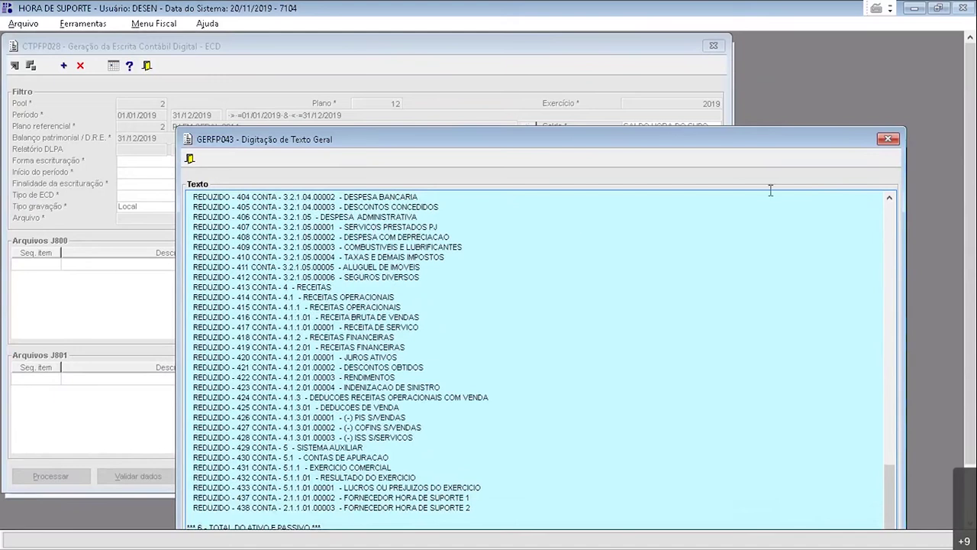
left_click(888, 139)
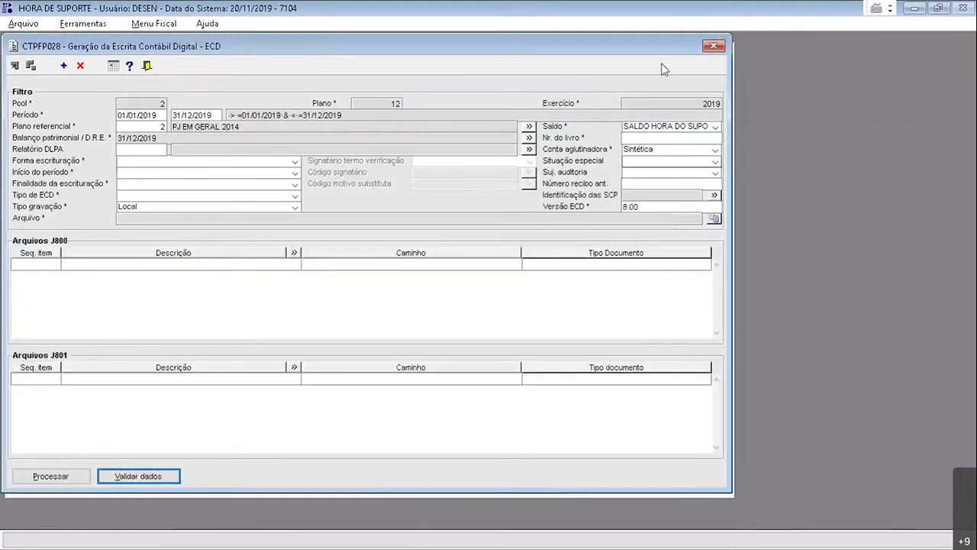
Step: Close the ECD generation component, view the Encerramento de Resultado component CTPFP010, and leave it
left_click(712, 48)
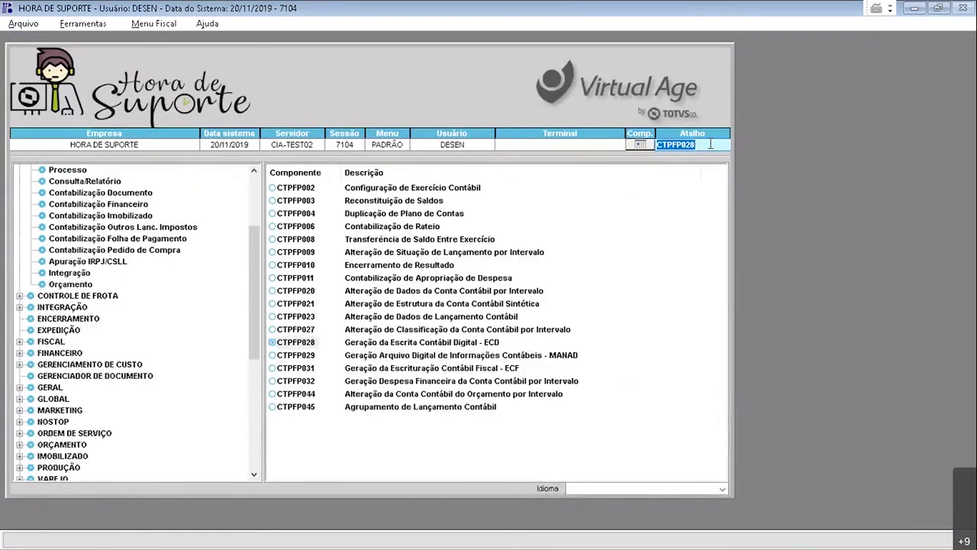
type("CTPFP010")
key("Return")
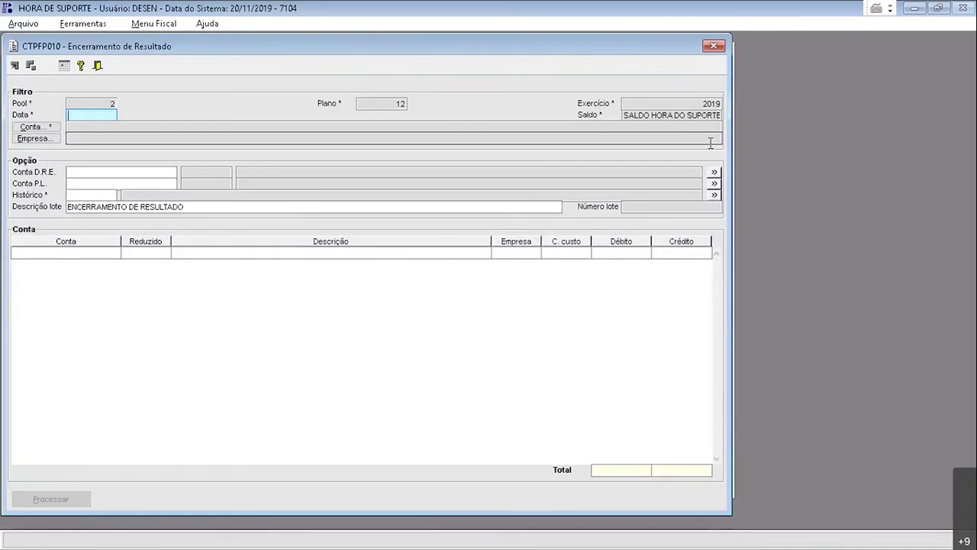
key("Escape")
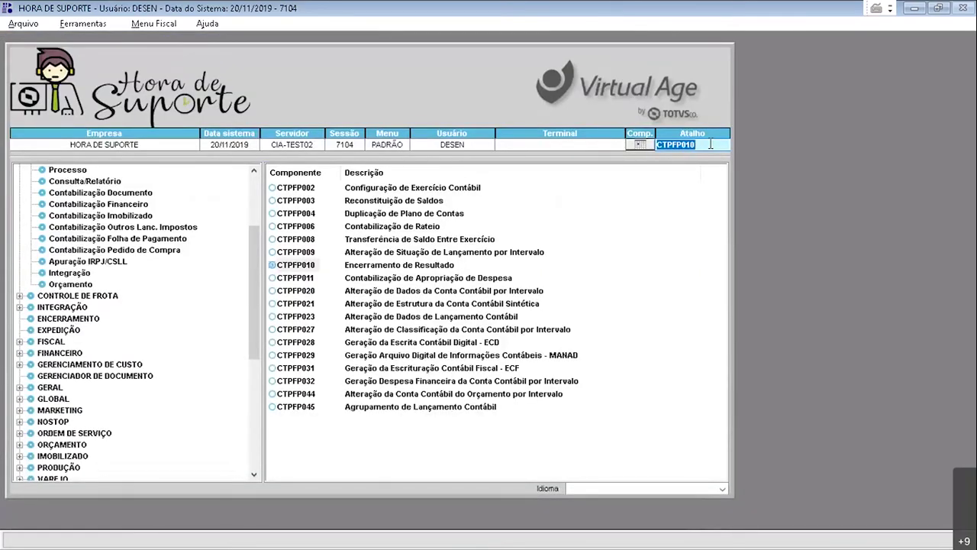
Step: Open the accounting entry query CTPFC002 and set its Data filter to 31/12/2019 through 31/12/2019
type("CTPFC002")
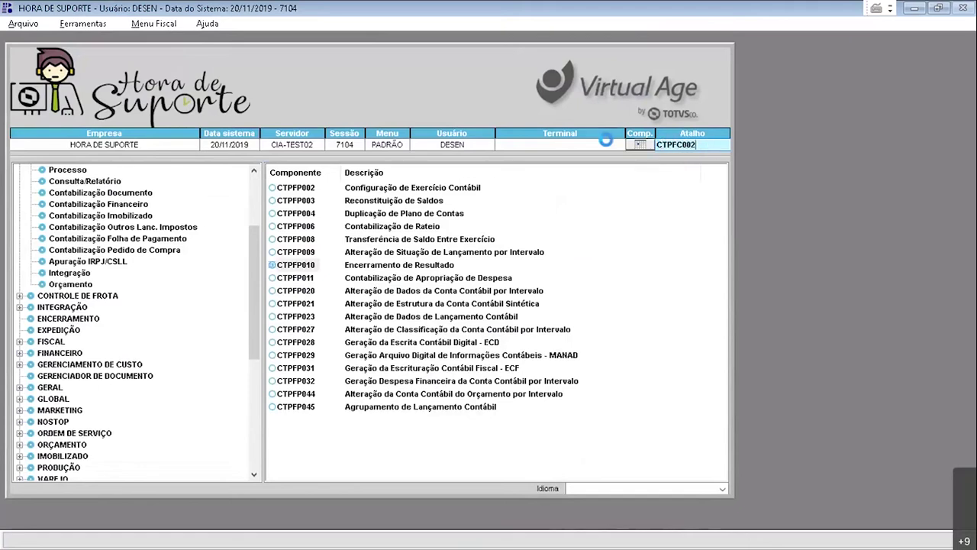
key("Return")
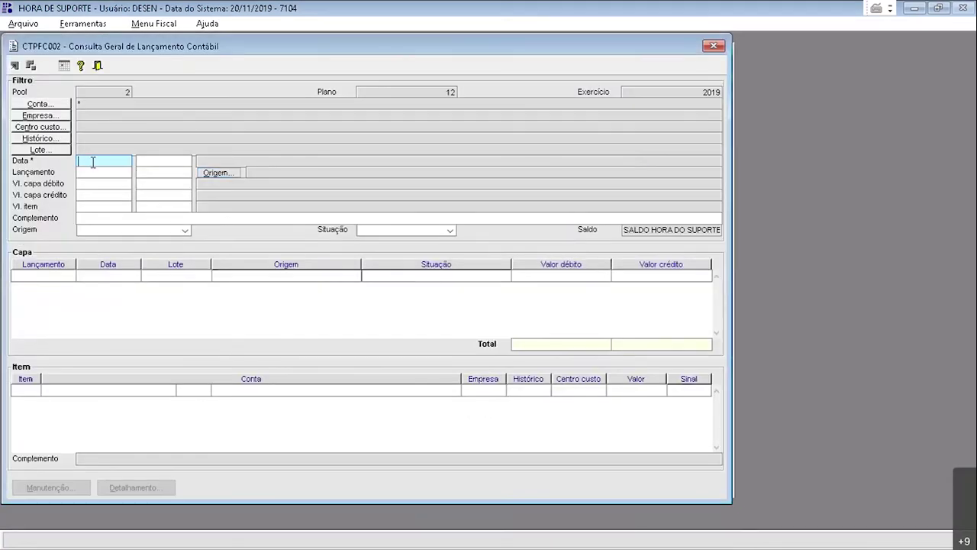
type("3112119")
key("Tab")
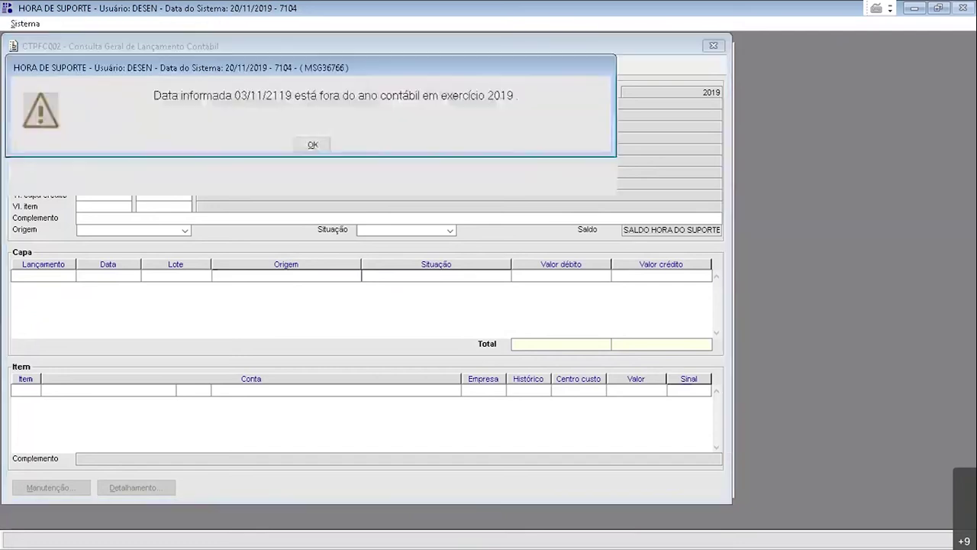
key("Return")
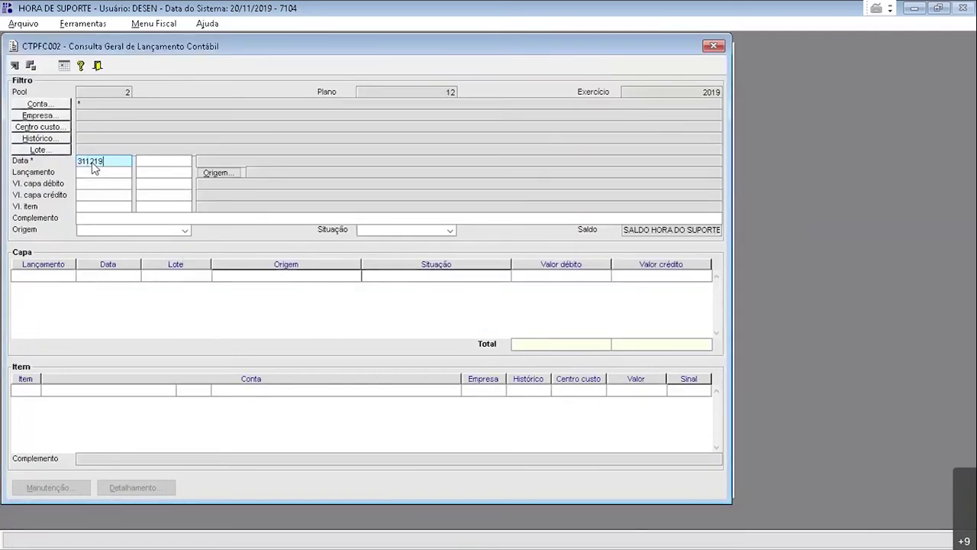
key("Tab")
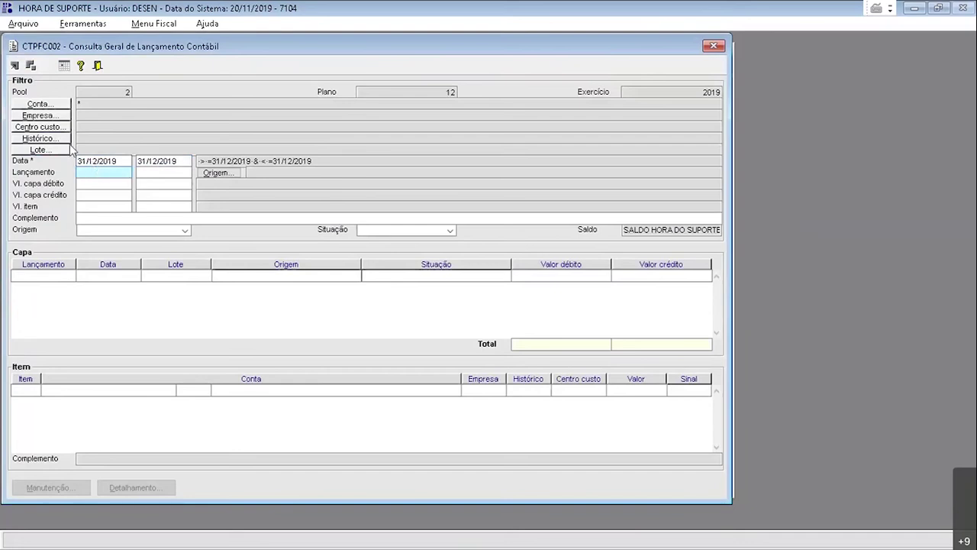
Step: Filter the accounting entries by Origem Encerramento and Situação Encerrado, and run the query
left_click(107, 229)
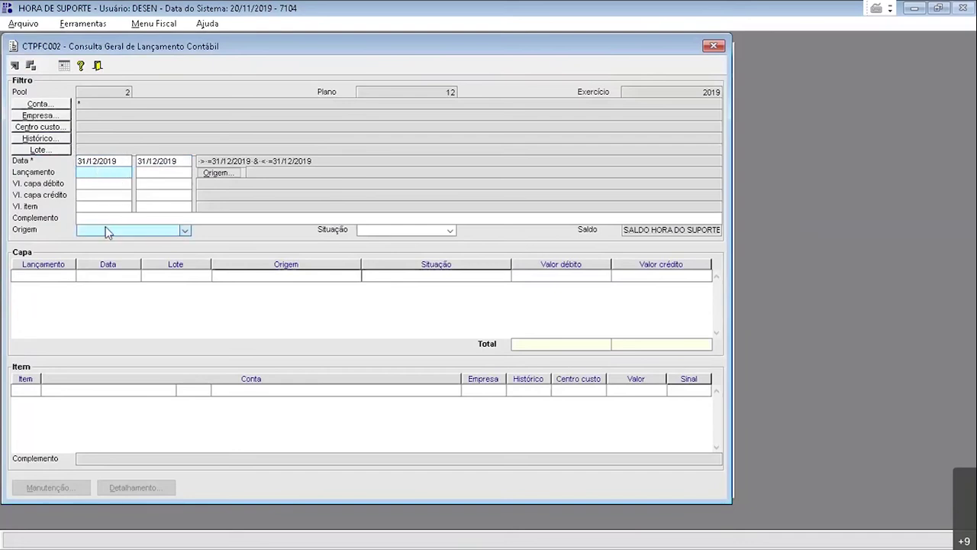
left_click(115, 262)
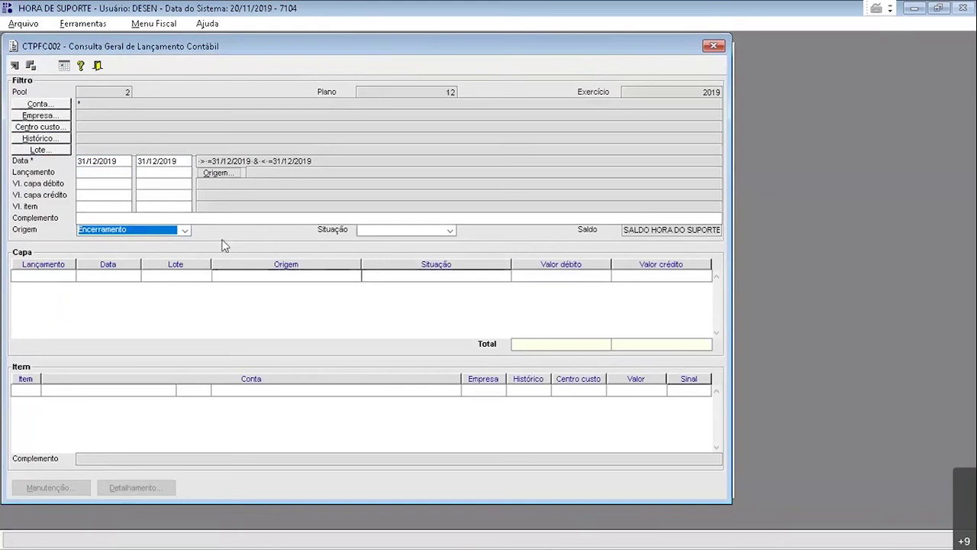
left_click(444, 235)
left_click(378, 262)
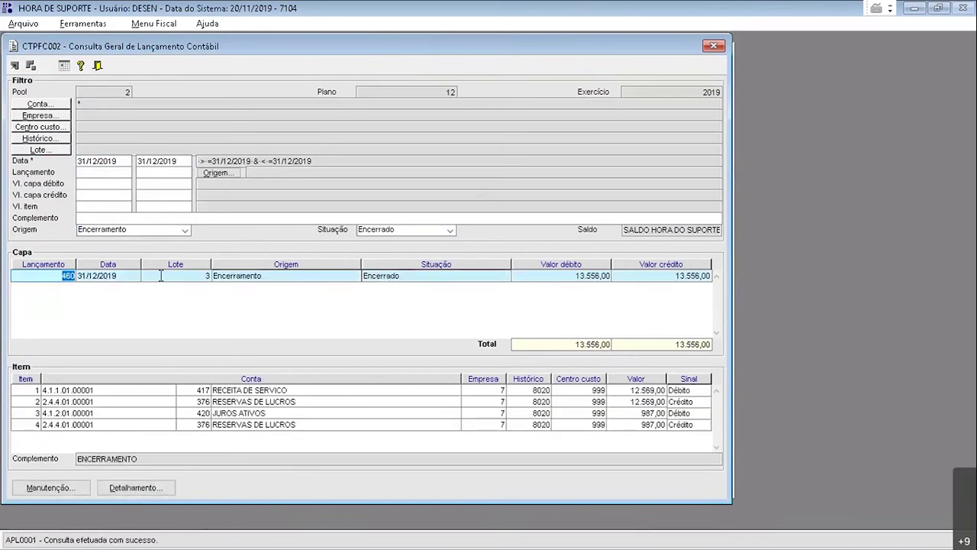
Step: Examine the number and date of the closing entry listed under Capa, and close the entry query
left_click(129, 275)
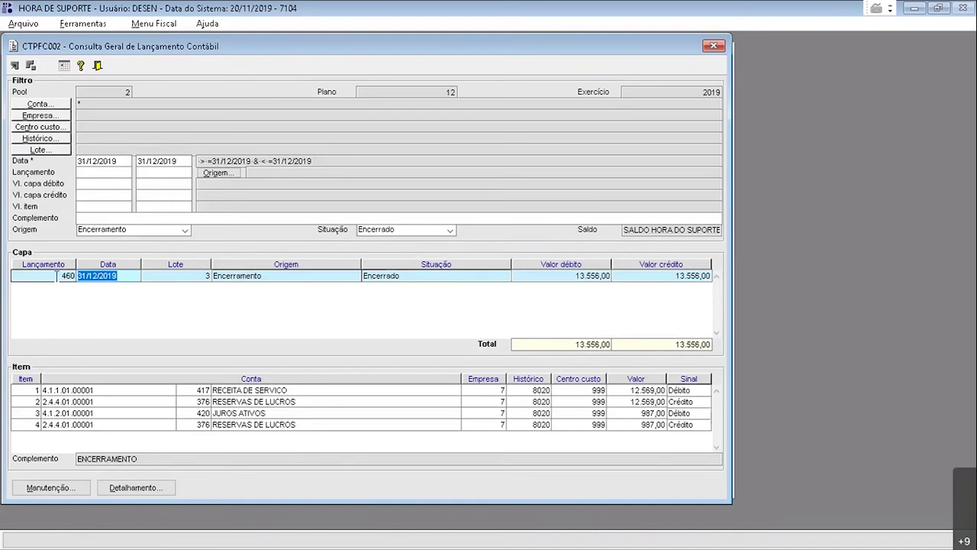
left_click(51, 277)
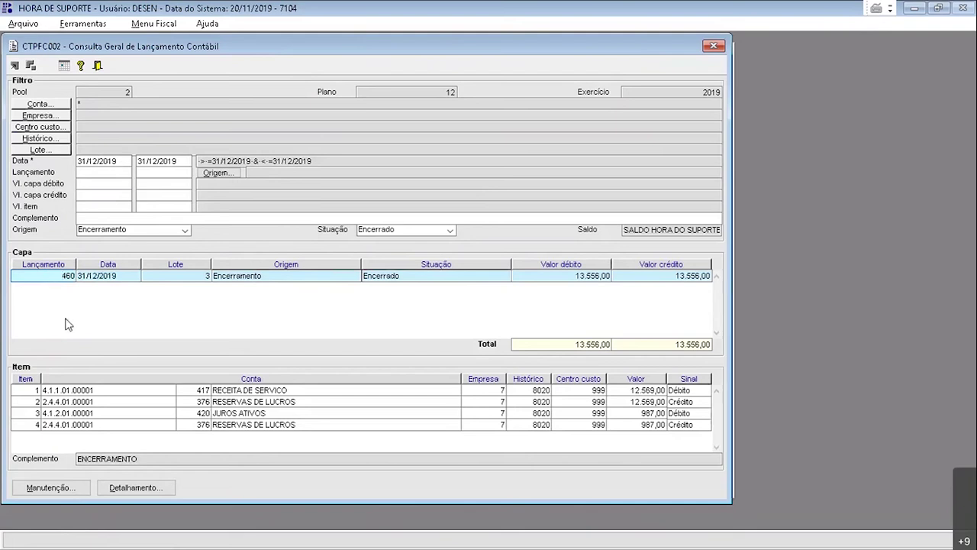
left_click(62, 276)
left_click(719, 48)
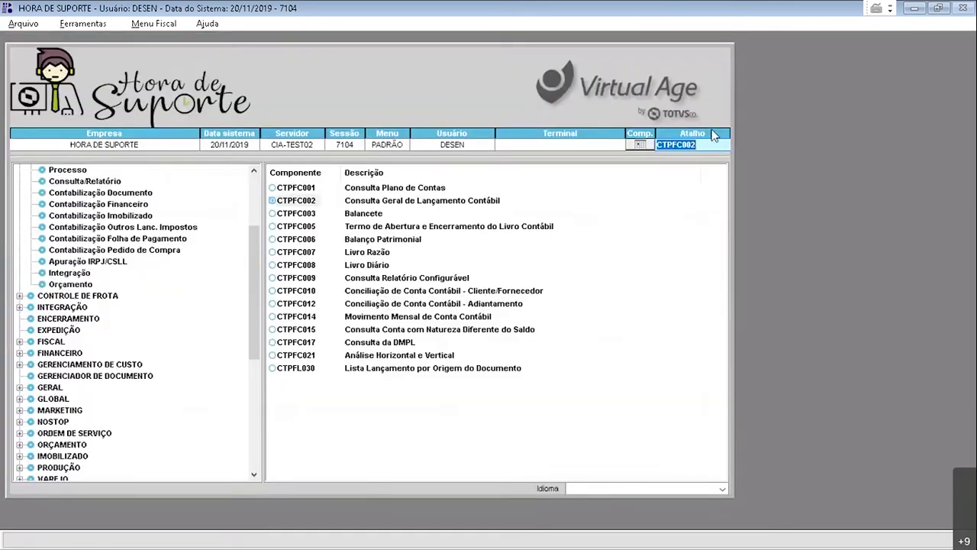
Step: Open CTPFP009 and set its filter to Situação Encerrado and Origem Encerramento
left_click(712, 146)
type("C")
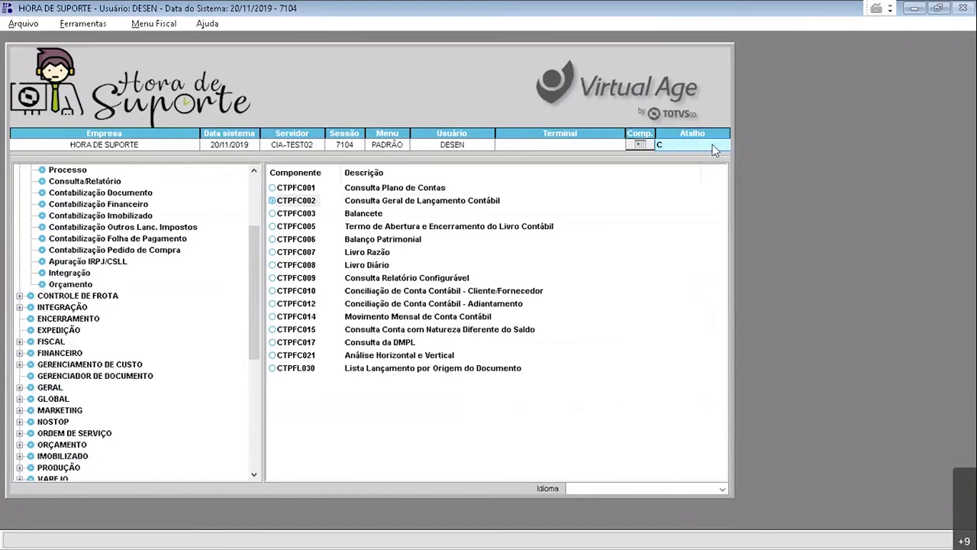
type("TPFP009")
key("Return")
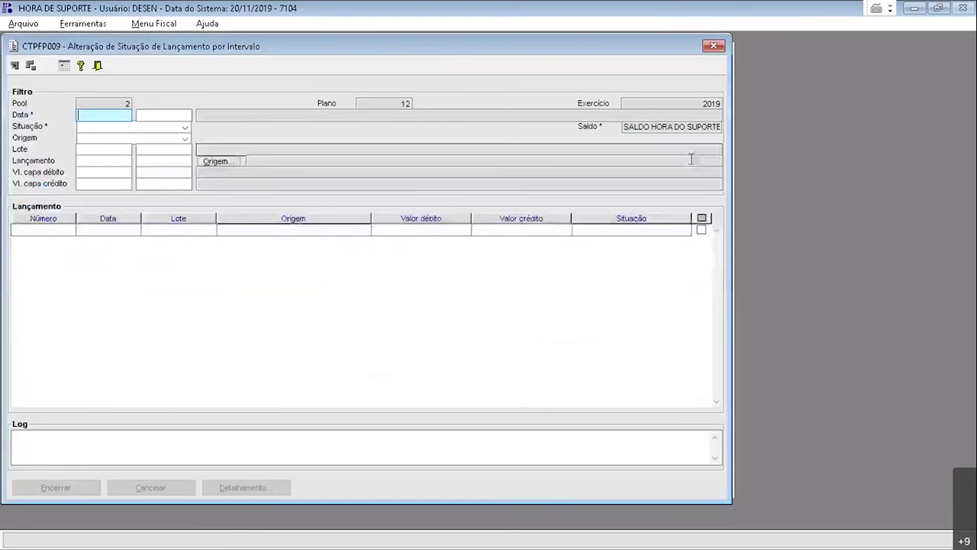
left_click(107, 128)
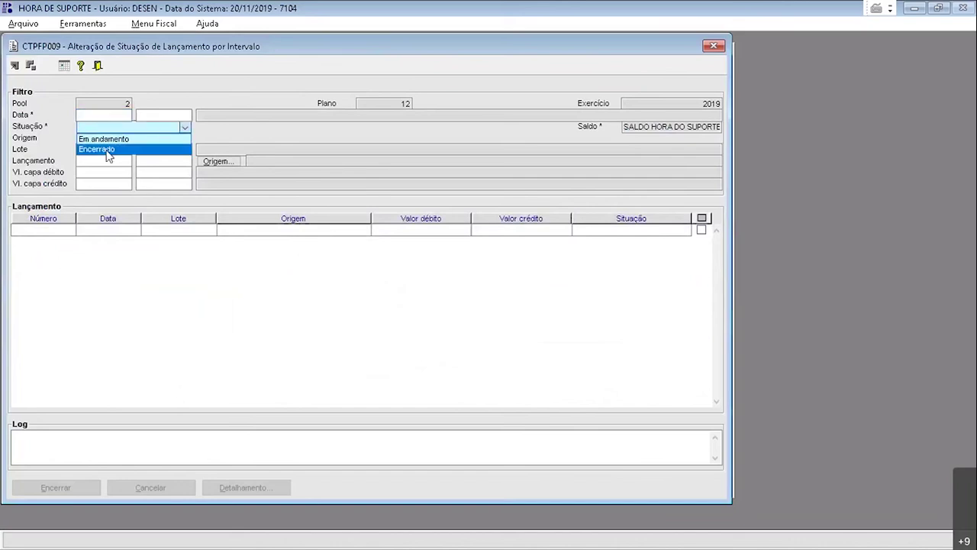
left_click(107, 149)
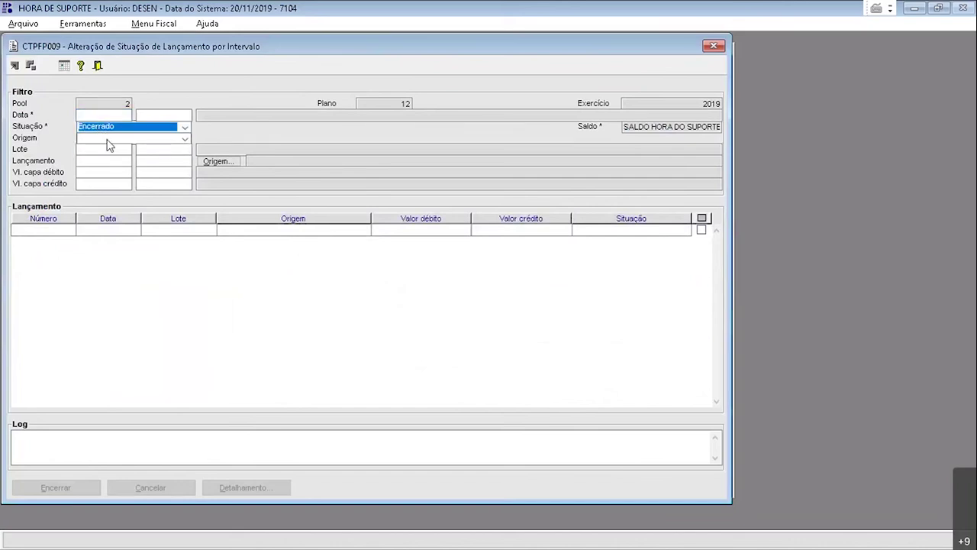
left_click(103, 141)
left_click(105, 173)
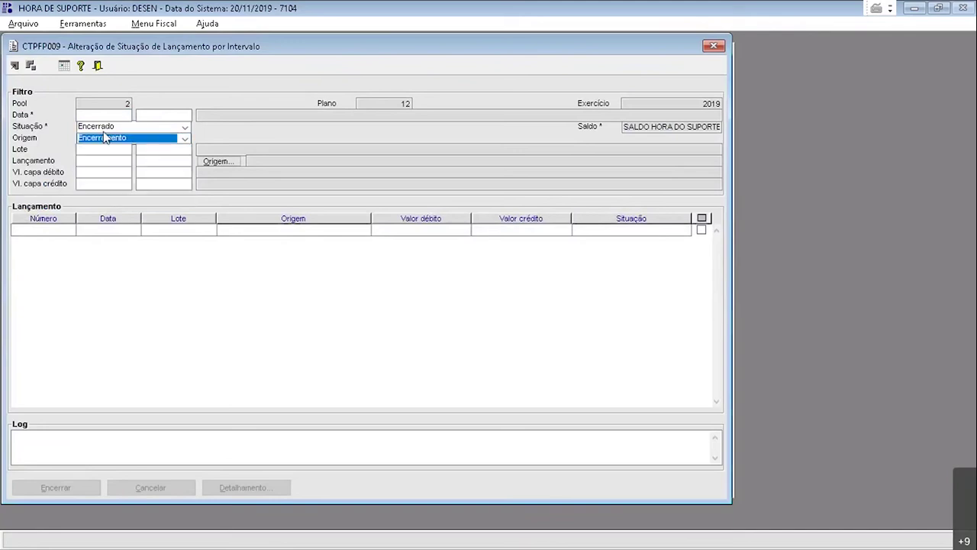
Step: Query CTPFP009 for entries dated 31/12/2019 through 31/12/2019, and leave the component
left_click(102, 113)
type("31/12/2019")
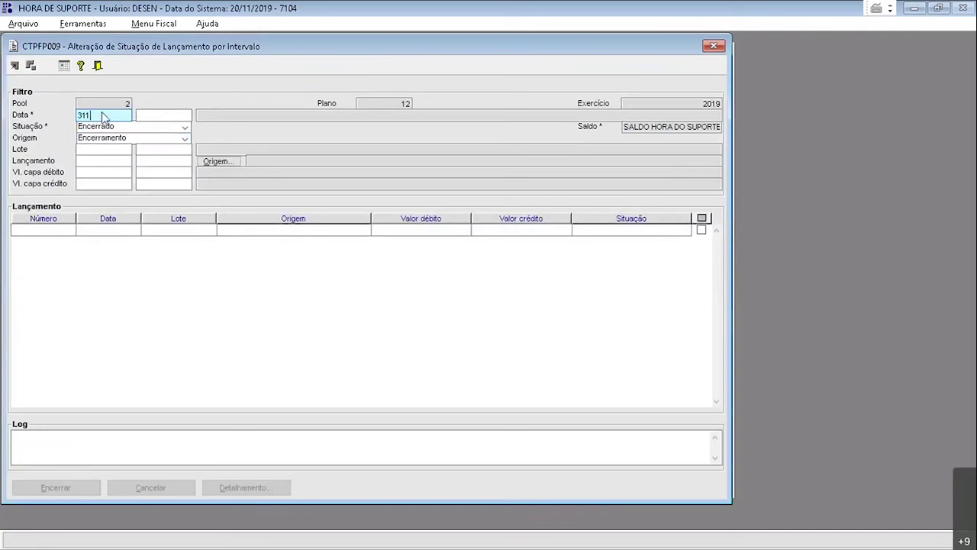
key("Tab")
key("Tab")
key("F8")
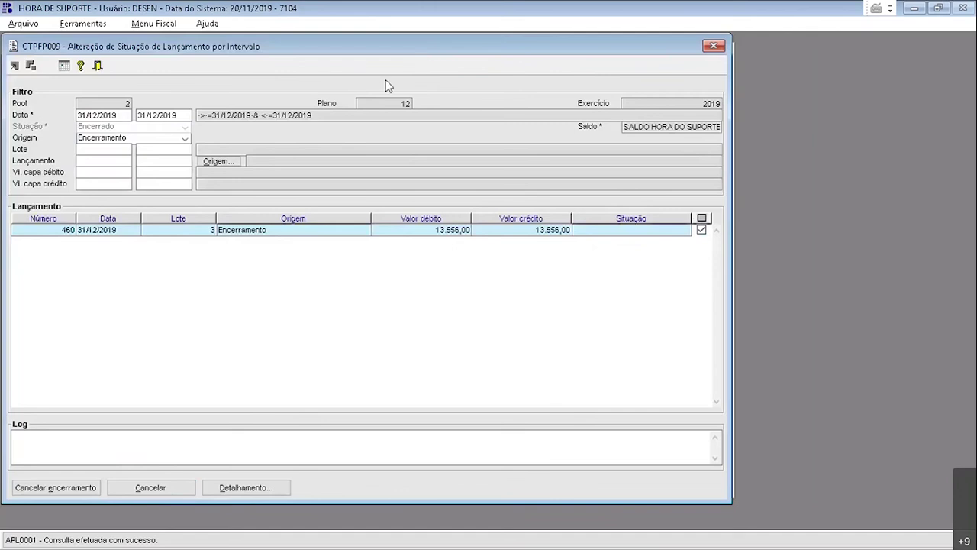
key("Escape")
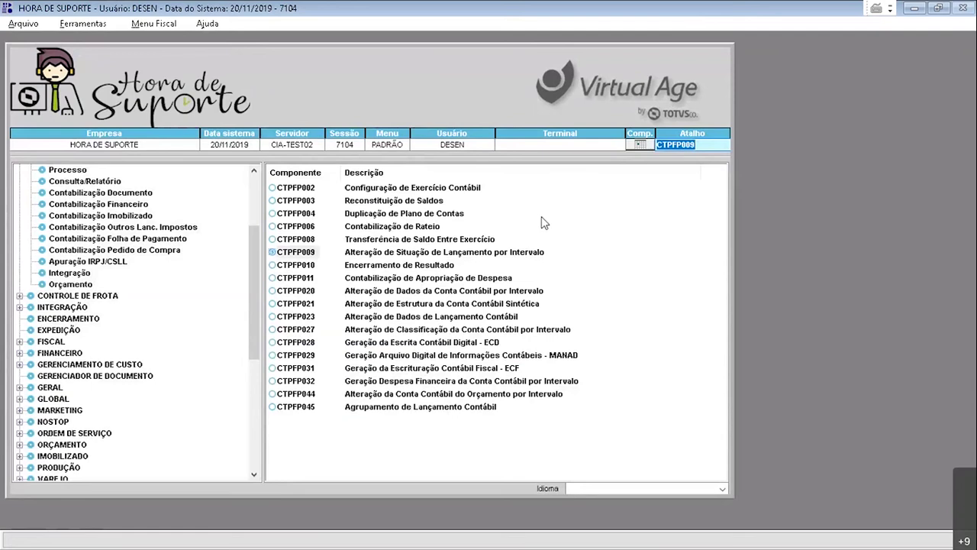
Step: Open CTPFM004 and load the accounting configuration of Pool contábil 2 for Exercício contábil 2019
left_click_drag(718, 145, 630, 163)
type("CTPFM004")
key("Return")
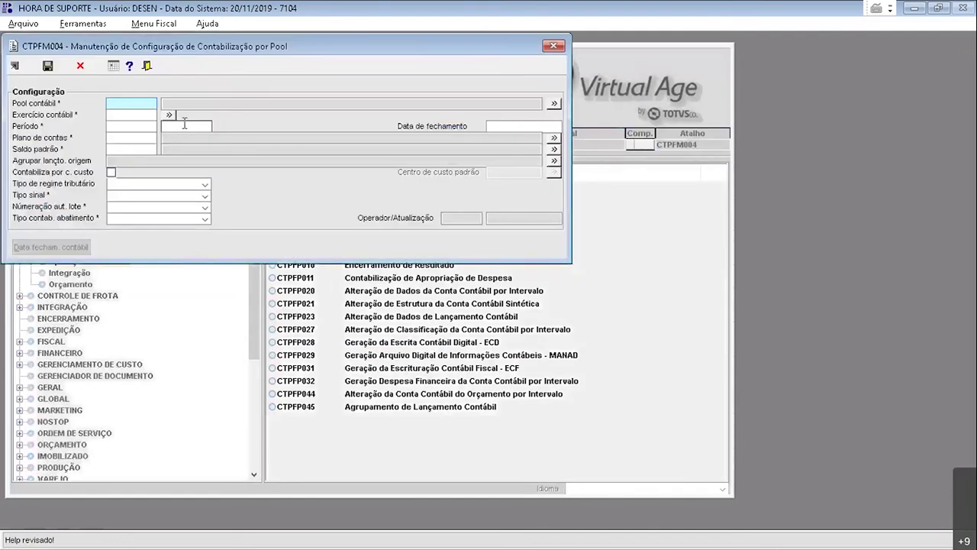
type("2")
key("Tab")
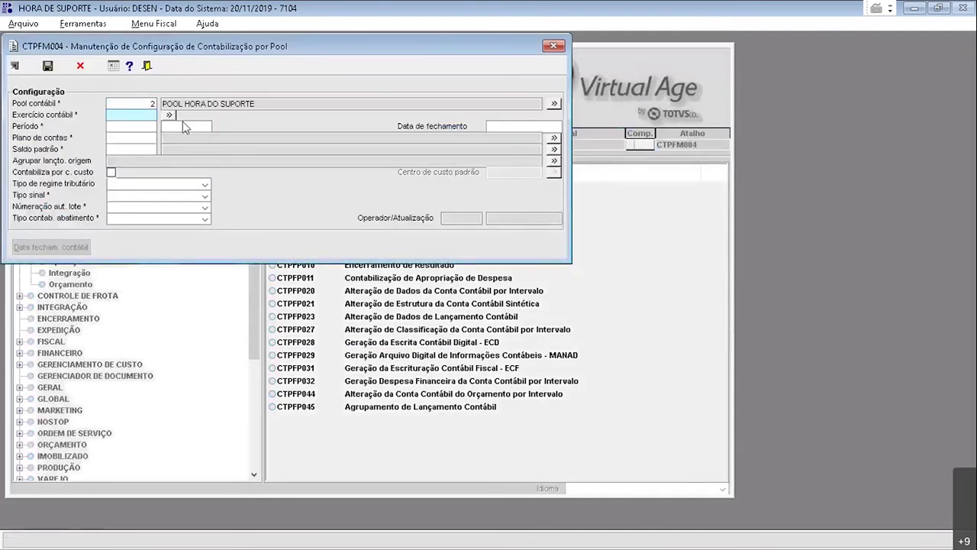
type("2019")
key("Tab")
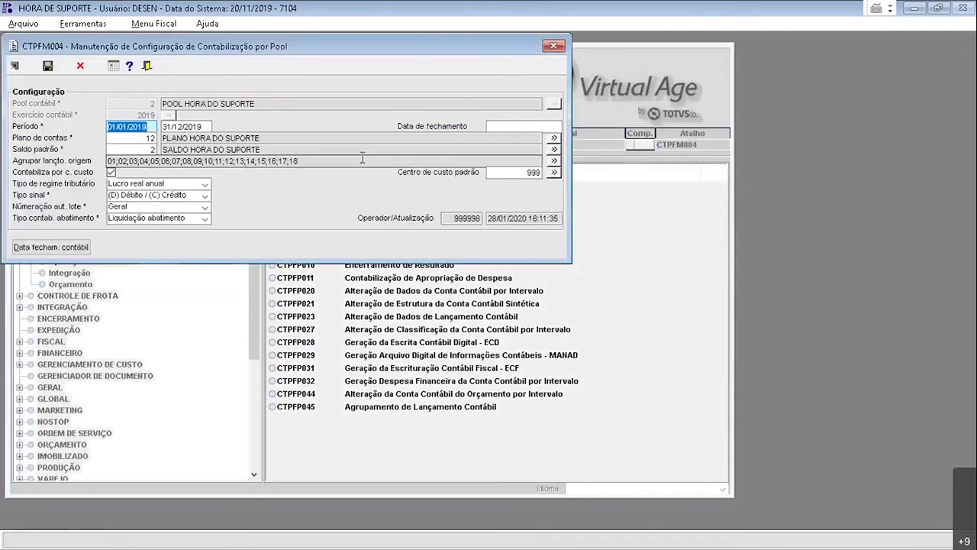
Step: Set the pool configuration's Data de fechamento to 31/12/2019
left_click(509, 127)
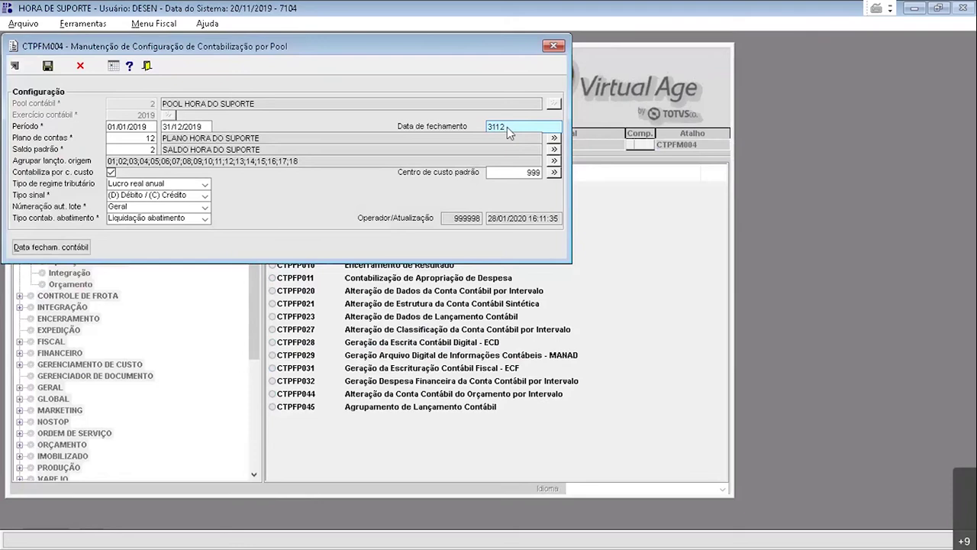
type("2020")
key("Tab")
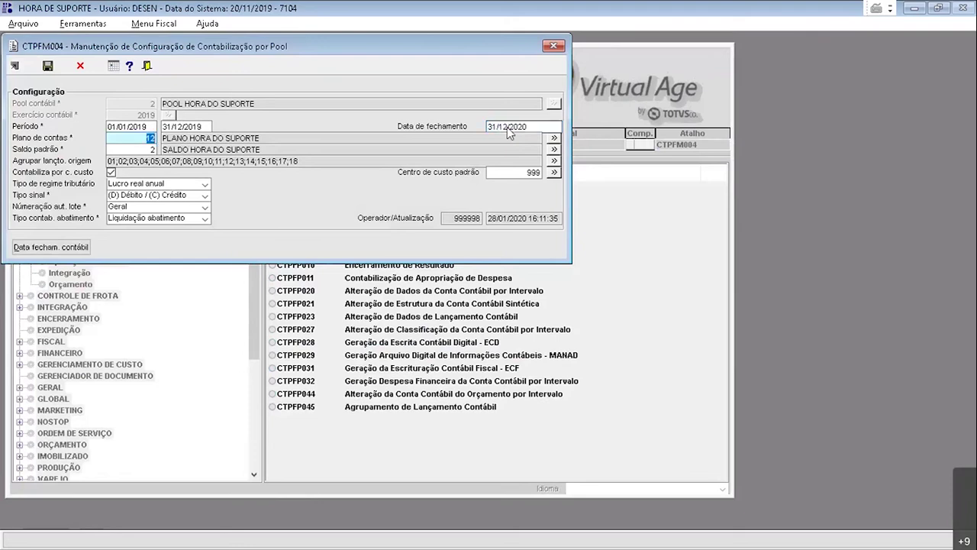
left_click(541, 126)
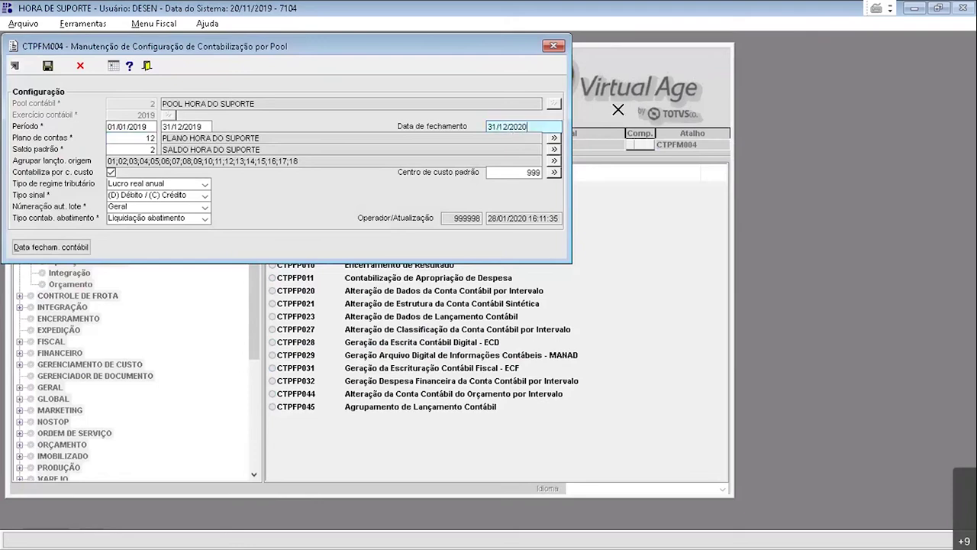
key("BackSpace")
type("9")
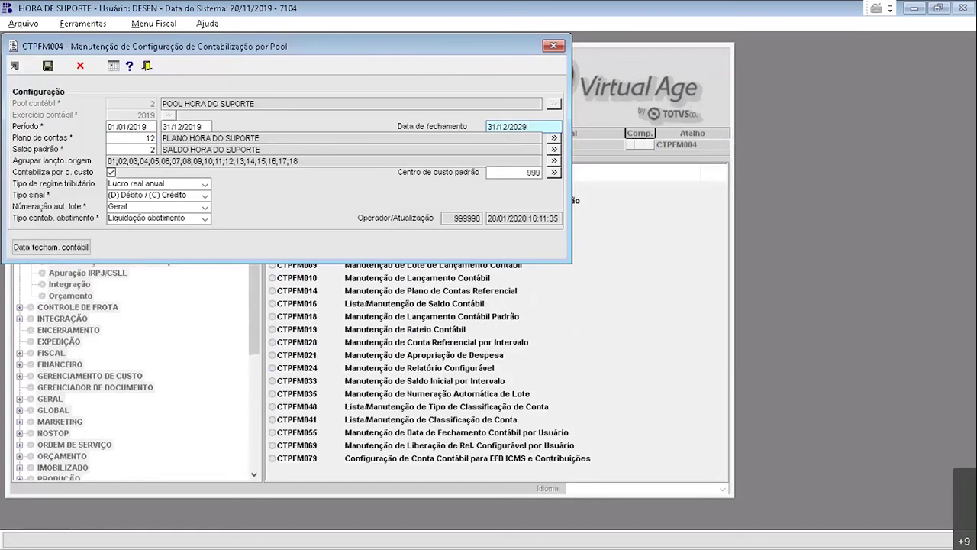
key("BackSpace")
key("BackSpace")
type("19")
key("Tab")
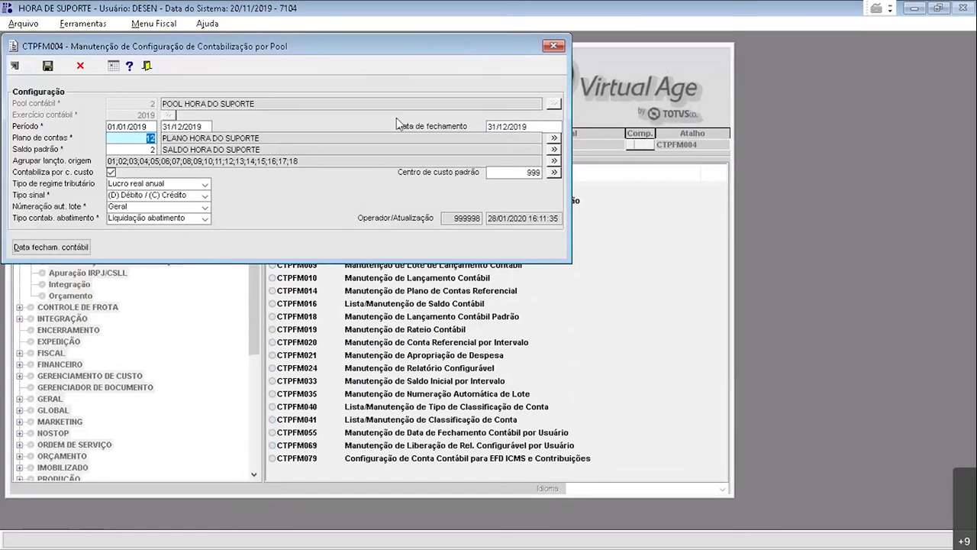
Step: Clear the Data de fechamento and enter 31/12/2019 again
left_click(534, 124)
left_click_drag(533, 124, 445, 128)
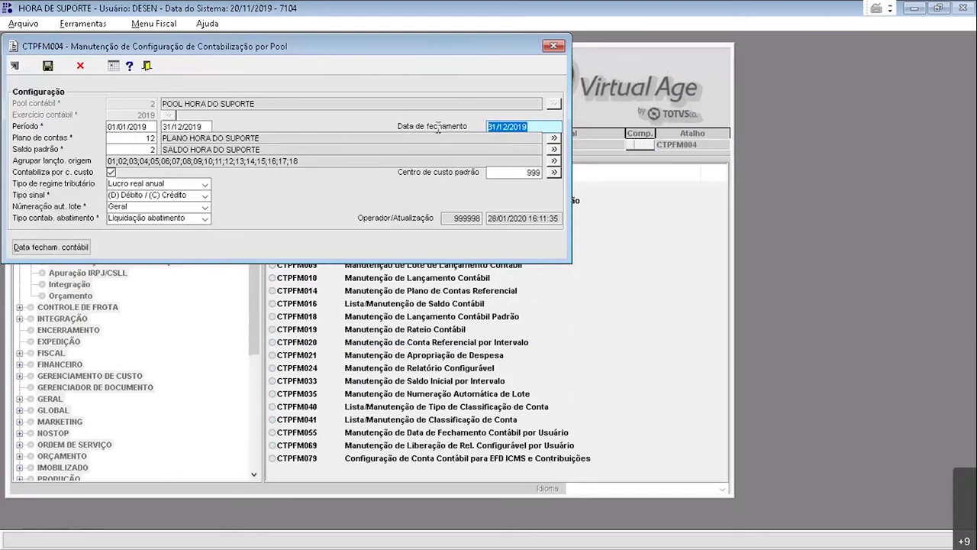
key("BackSpace")
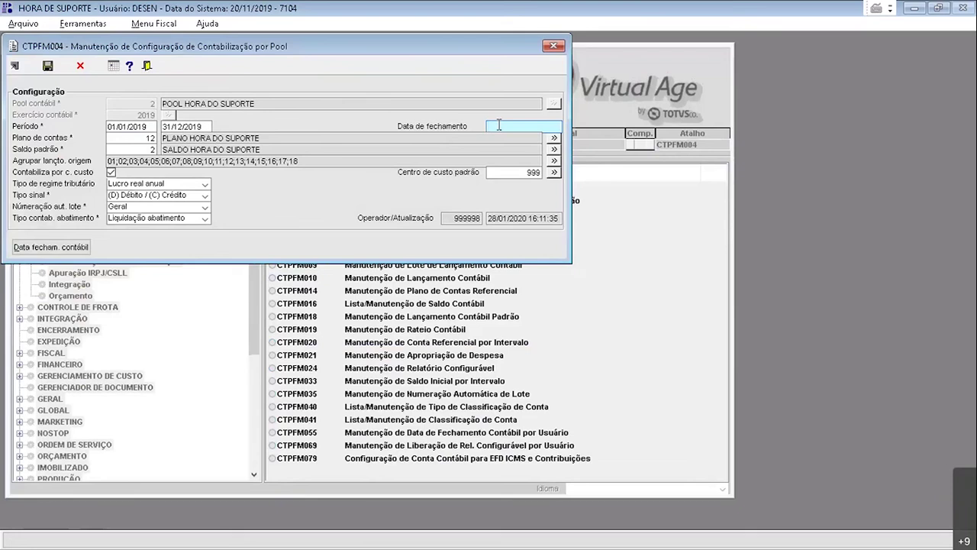
type("311219")
key("Tab")
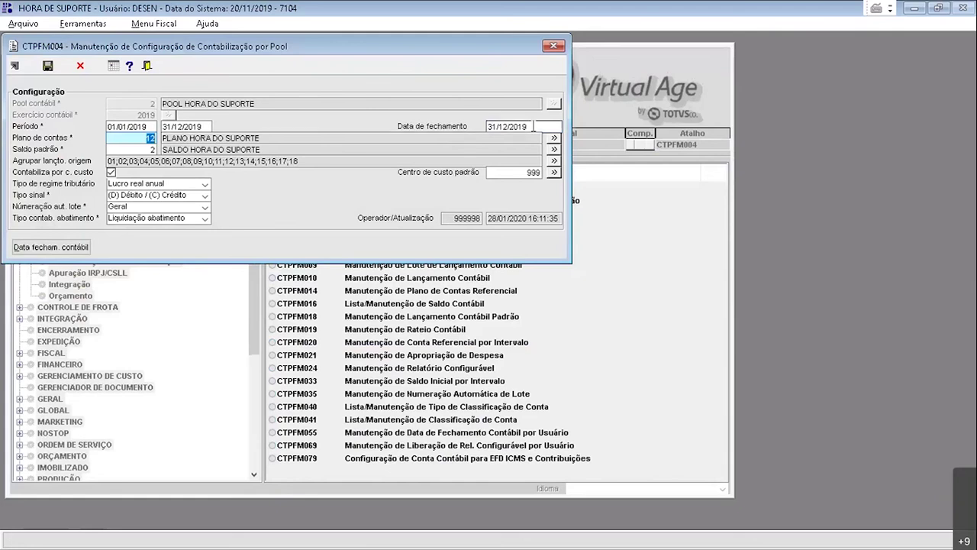
key("shift+Tab")
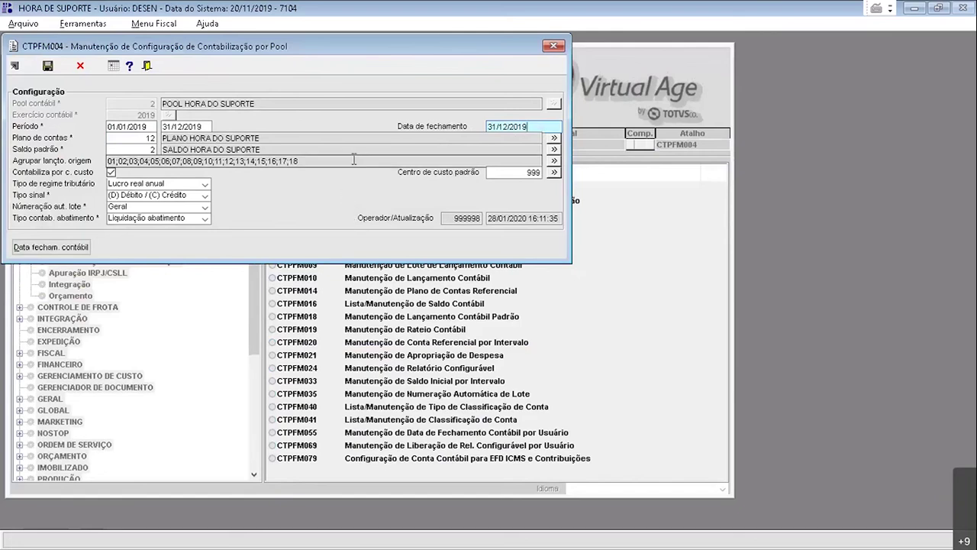
left_click(68, 242)
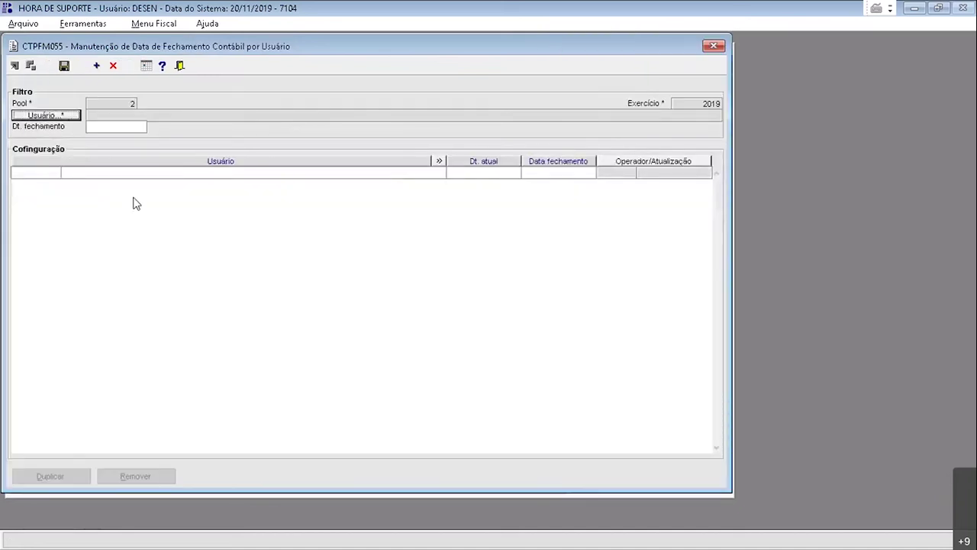
left_click(109, 130)
left_click(463, 174)
left_click(713, 46)
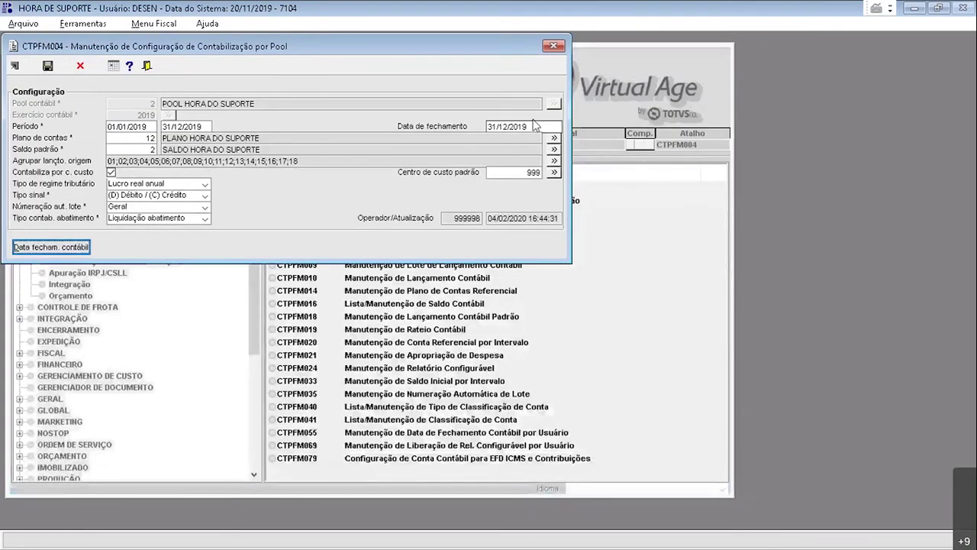
Step: Highlight the Data de fechamento and leave CTPFM004, discarding the pending changes
left_click(543, 126)
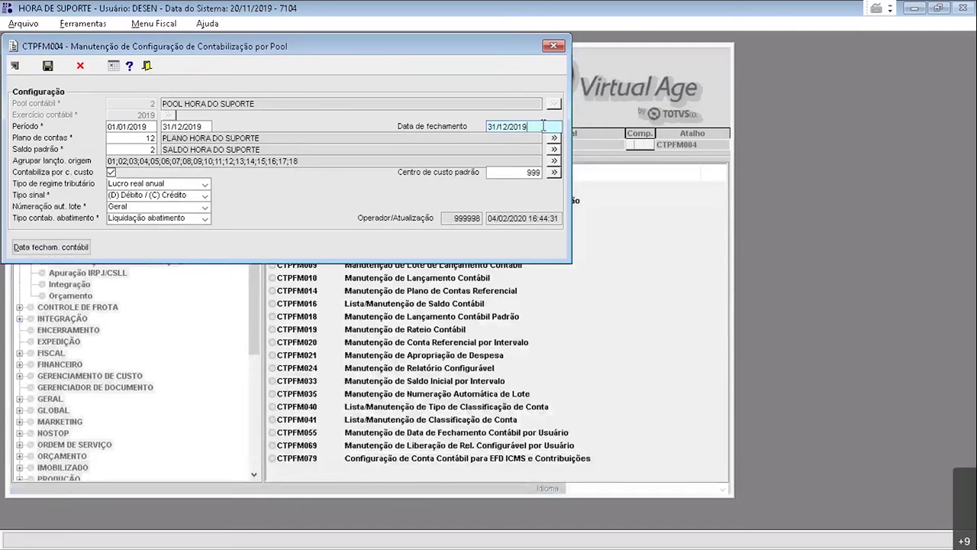
left_click_drag(543, 126, 477, 139)
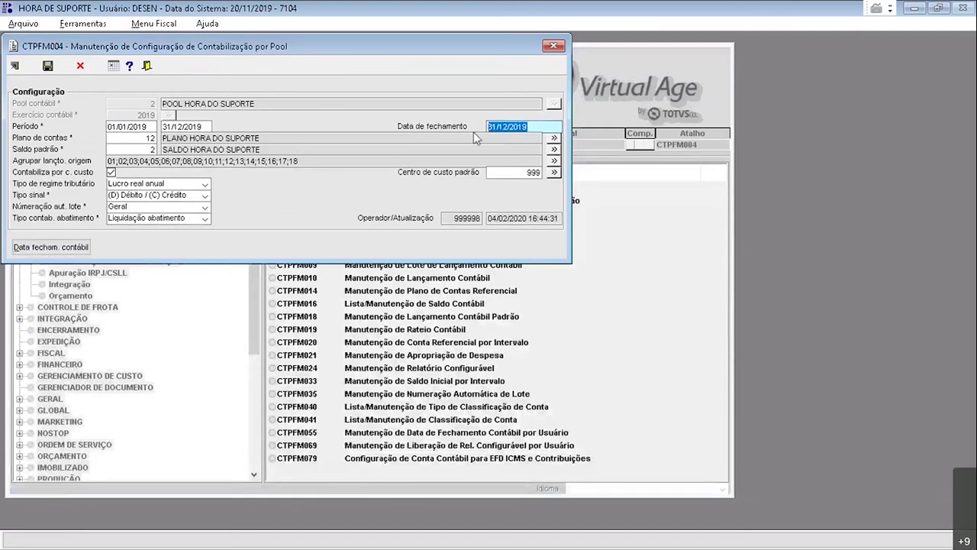
left_click(551, 47)
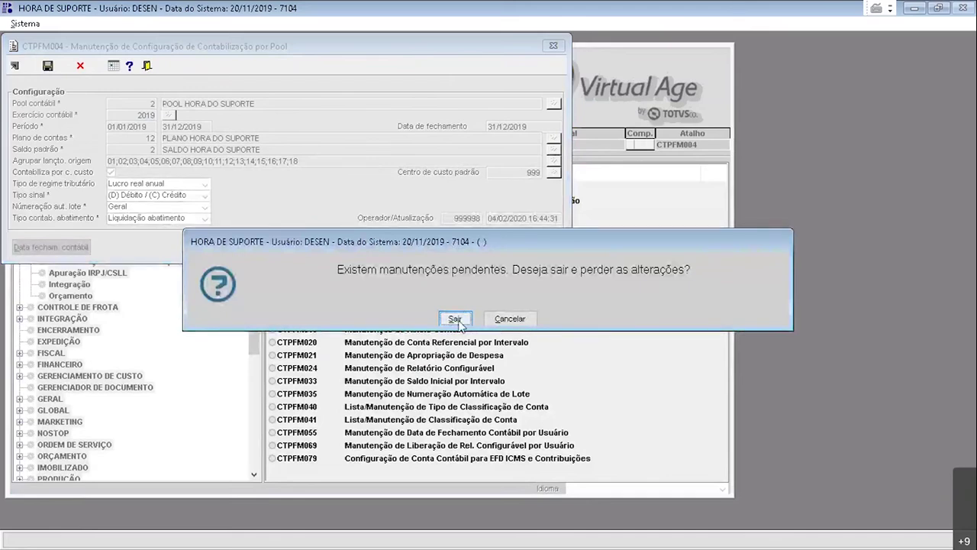
left_click(455, 319)
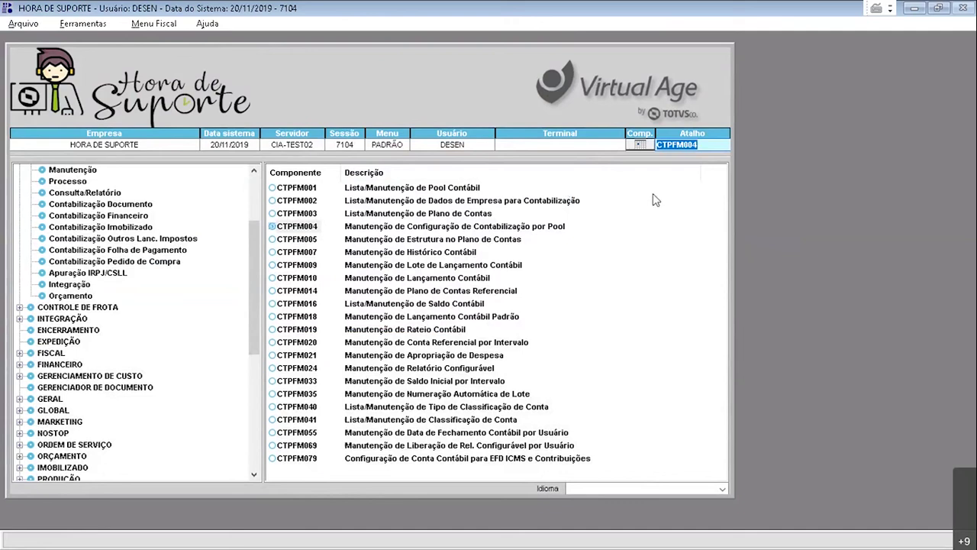
Step: Reopen and leave the pool configuration component CTPFM004, and list the Processo components
left_click(693, 163)
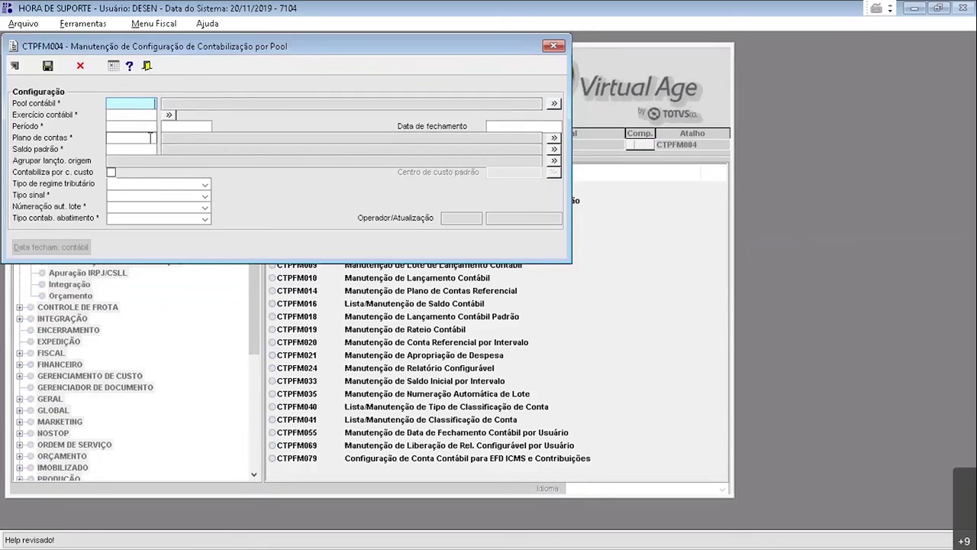
left_click(555, 47)
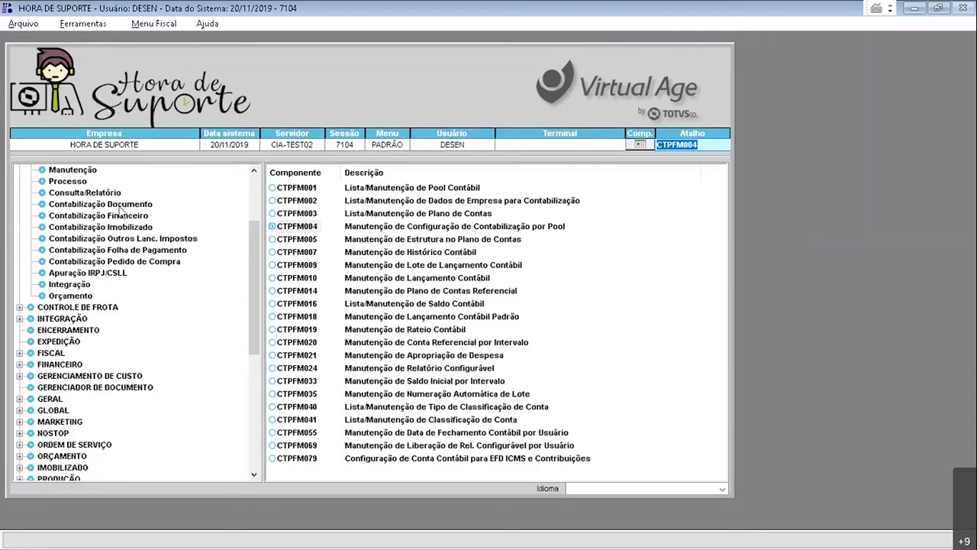
left_click(83, 181)
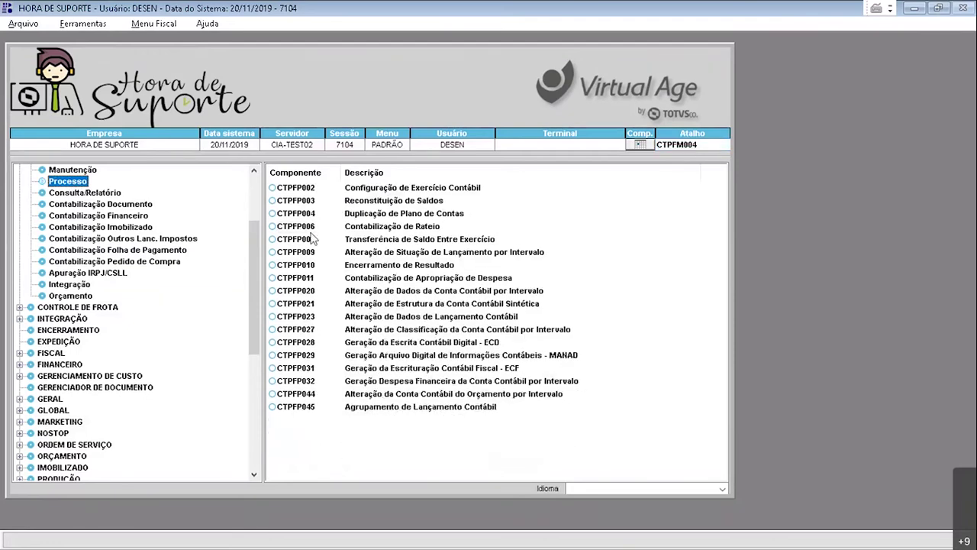
Step: Open the balance transfer between exercises CTPFP008, enter 2020 as the Exercício destino, and leave without processing
left_click(304, 241)
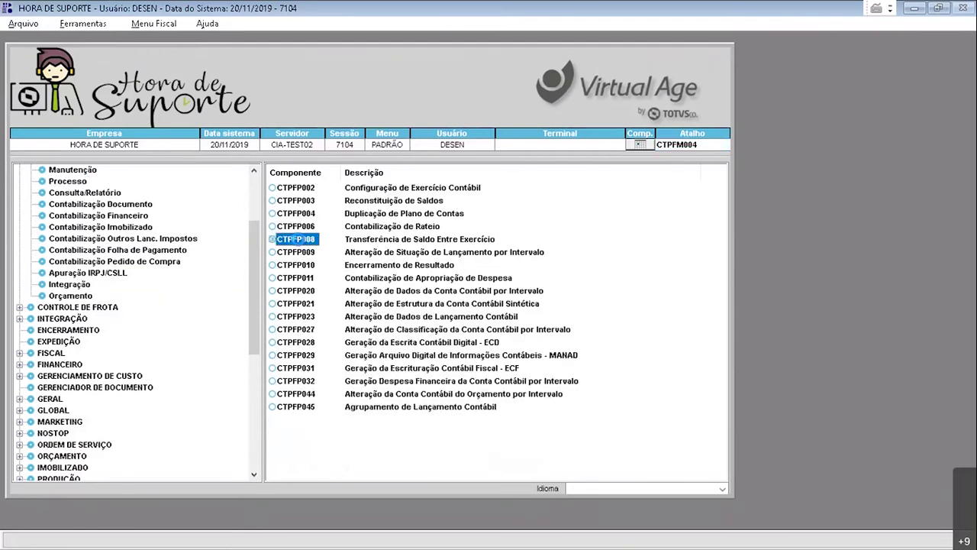
double_click(295, 240)
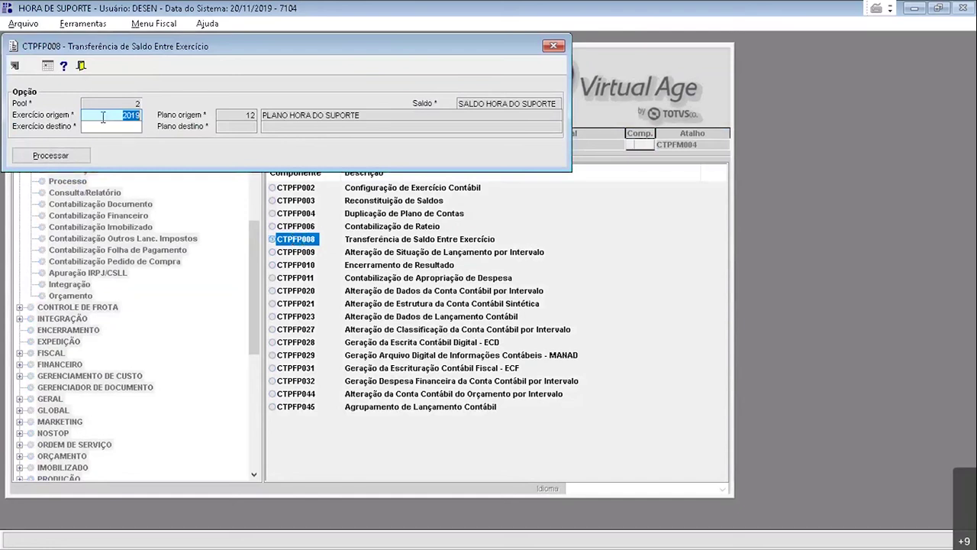
left_click(141, 126)
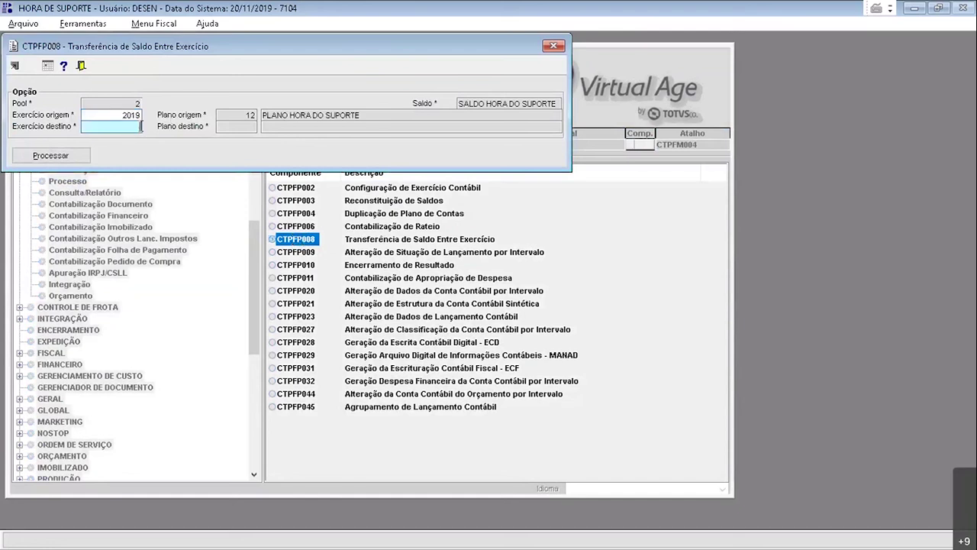
type("2020")
key("Escape")
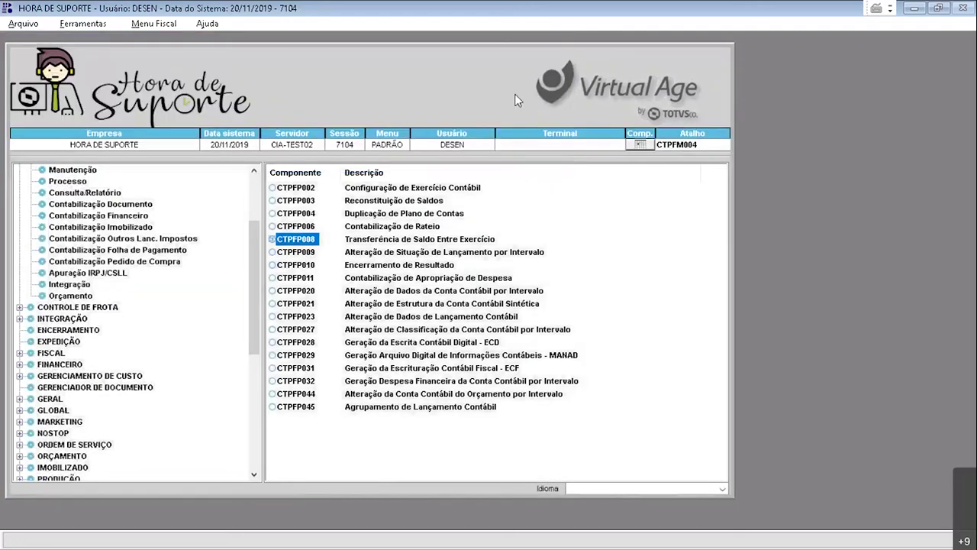
Step: Open the initial balance maintenance by interval CTPFM033 through the shortcut, view its filter and balance fields, and close it
left_click(710, 143)
key("BackSpace")
key("BackSpace")
type("33")
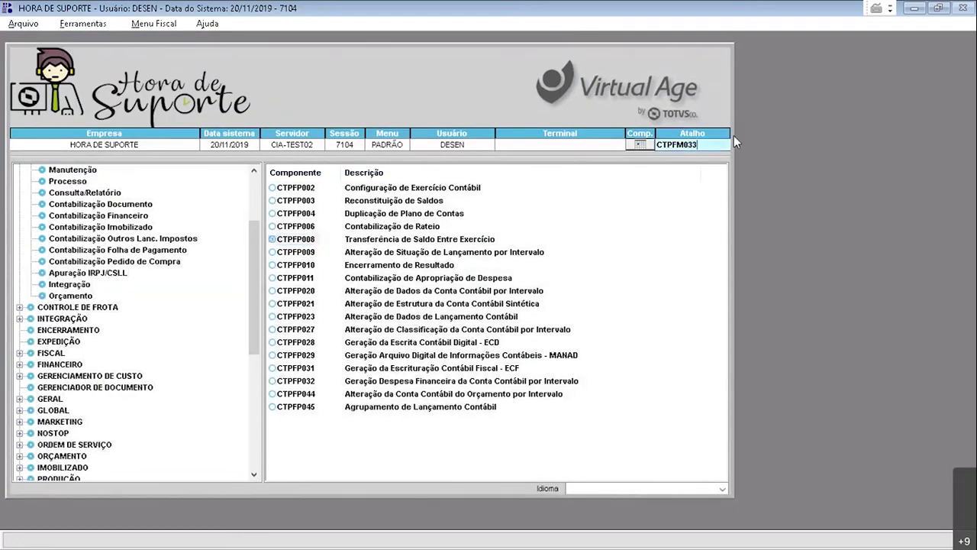
key("Return")
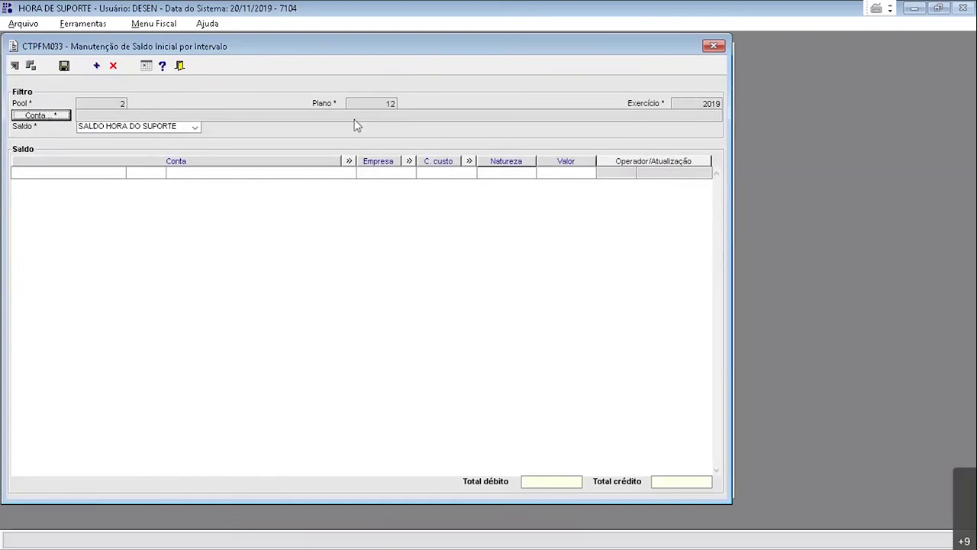
left_click(710, 47)
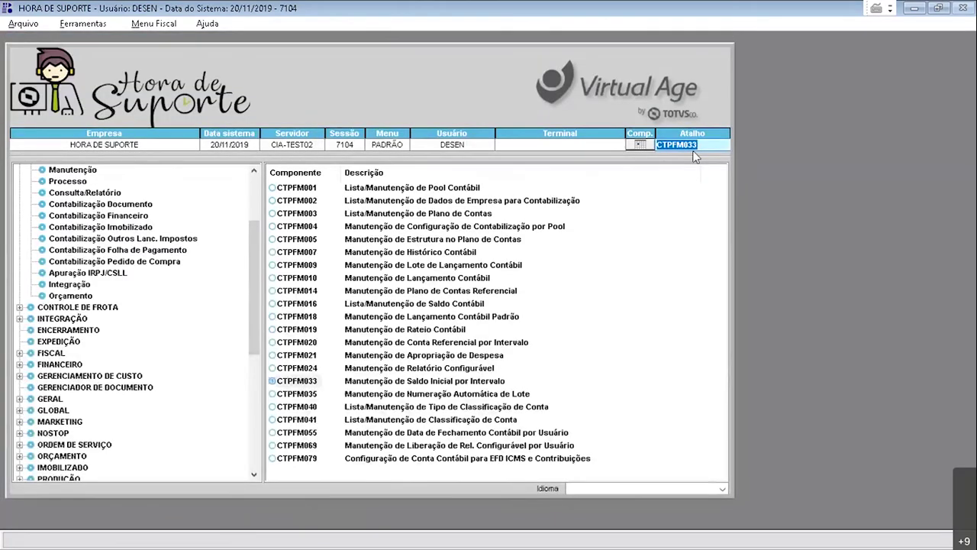
Step: Open the accounting exercise configuration CTPFP002 through the shortcut and highlight its Exercício field
type("CTPFP002")
key("Return")
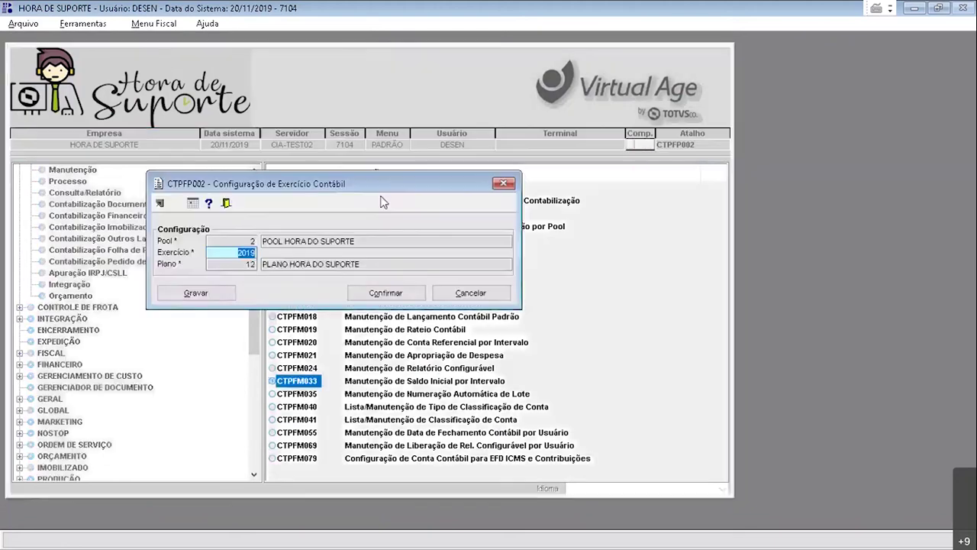
left_click(224, 253)
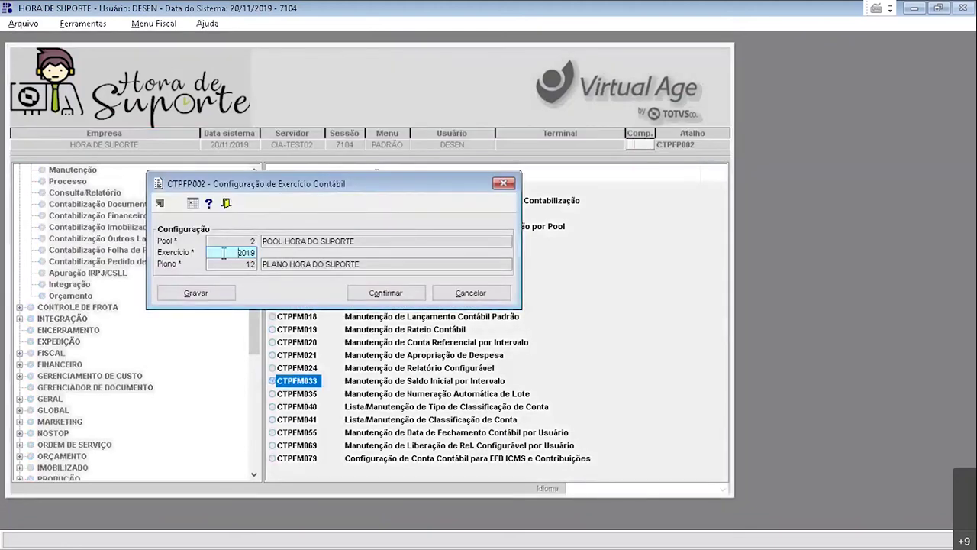
double_click(224, 253)
left_click(462, 23)
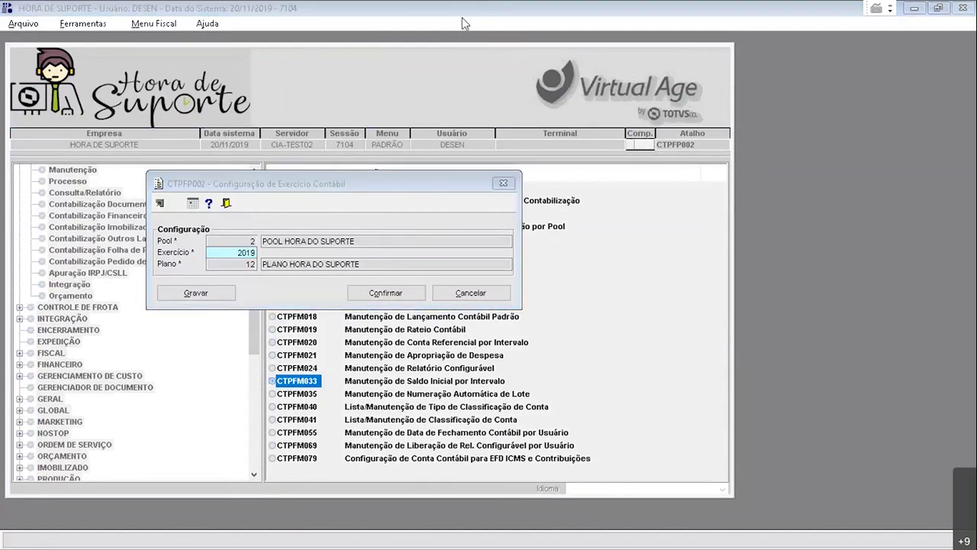